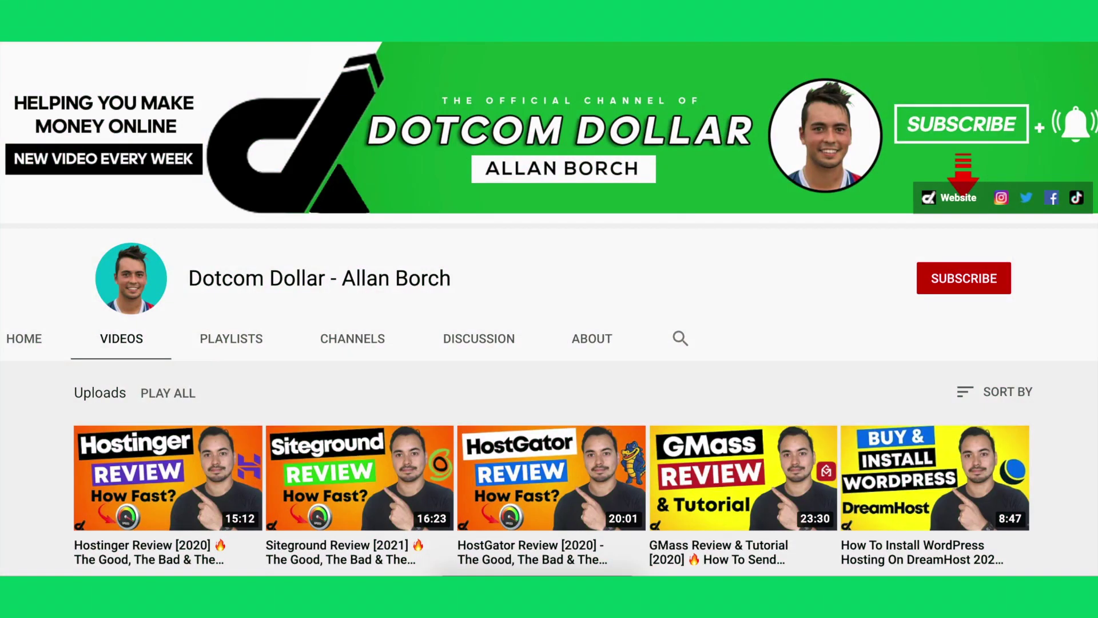
{"action": "scroll", "coordinate": [550, 309], "scroll_direction": "down", "scroll_amount": 8}
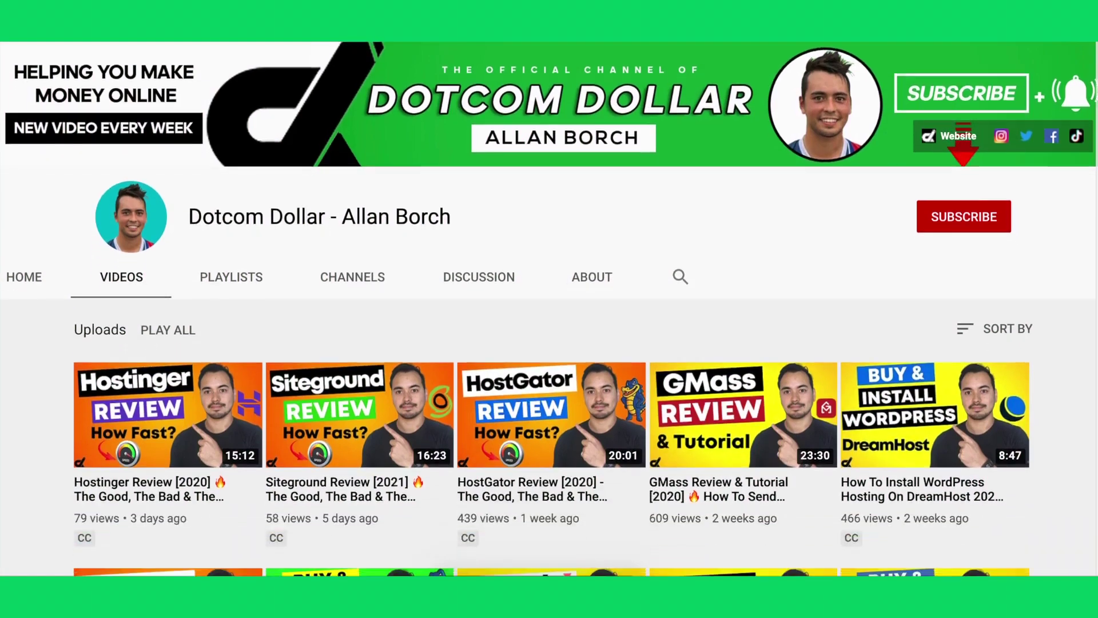
{"action": "scroll", "coordinate": [1093, 404], "scroll_direction": "down", "scroll_amount": 4}
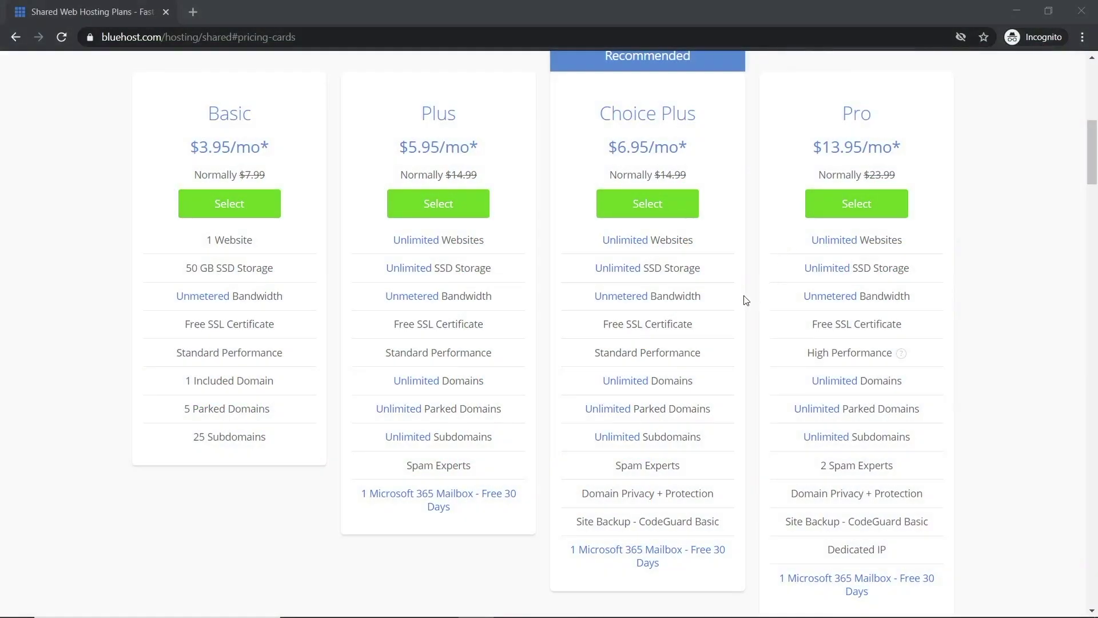
Step: Select the Basic hosting plan in Bluehost and use the already owned domain dotcomdollar.xyz for it
{"action": "left_click", "coordinate": [216, 205]}
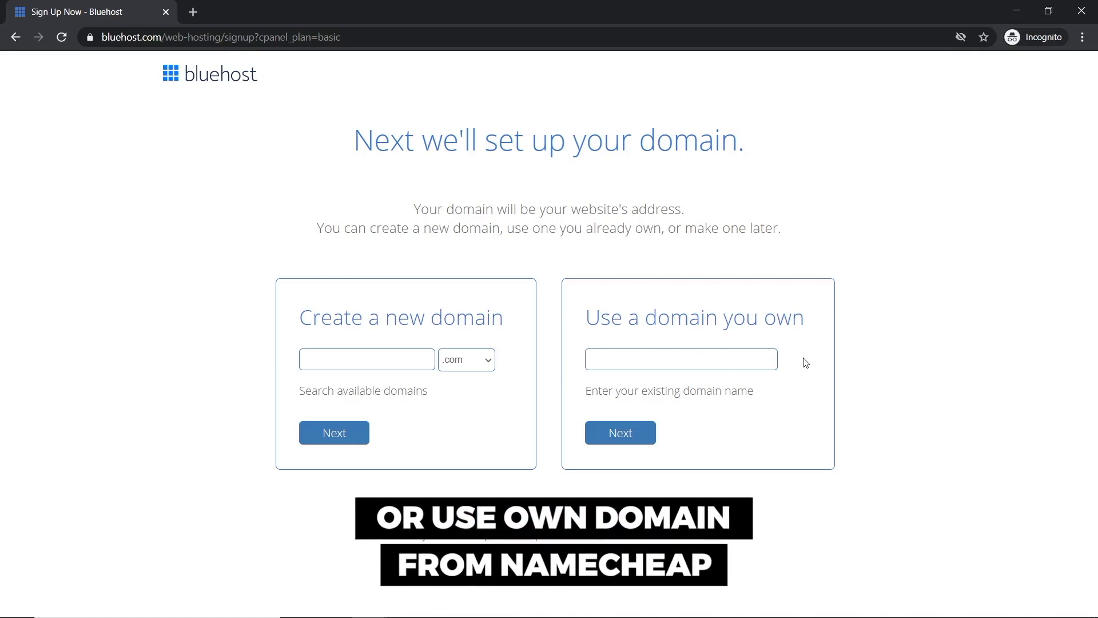
{"action": "left_click", "coordinate": [605, 360]}
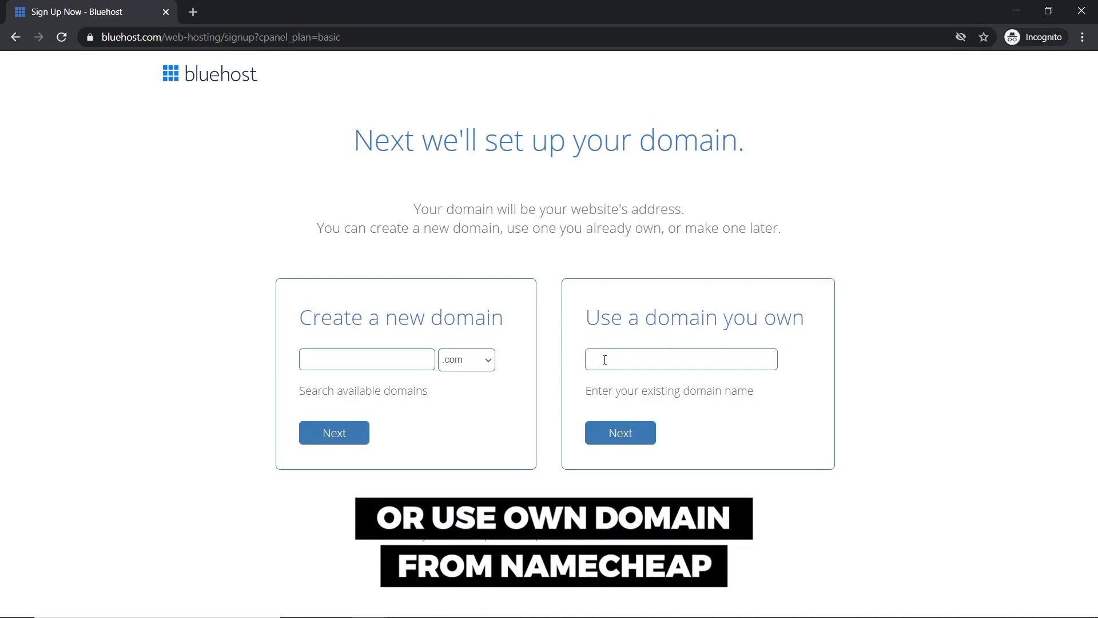
{"action": "type", "text": "dotcomdollar.xyz"}
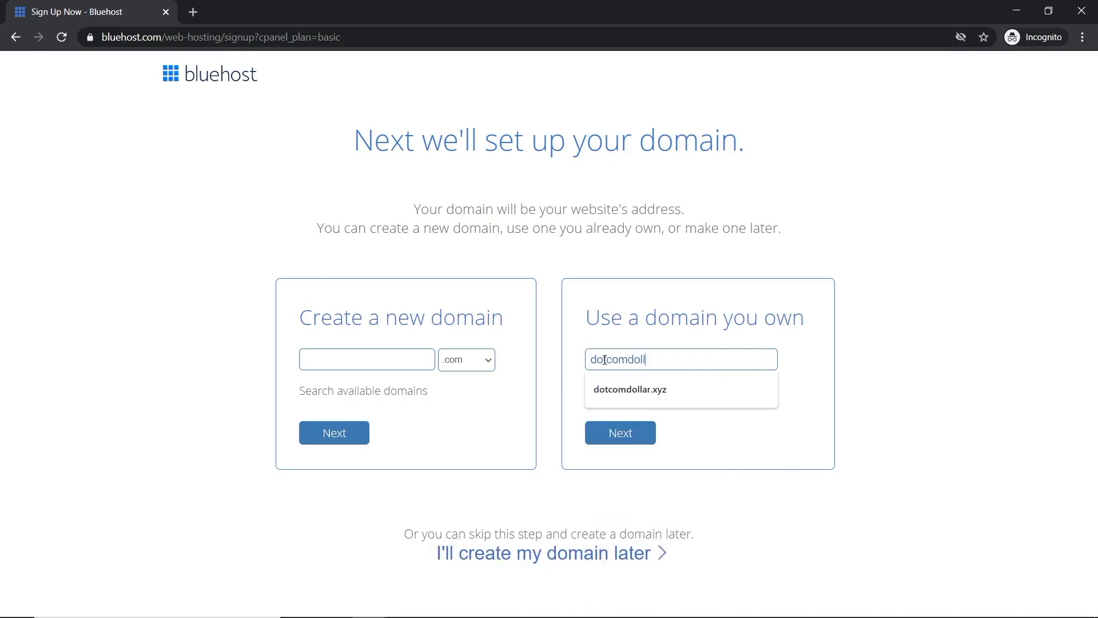
{"action": "left_click", "coordinate": [626, 432]}
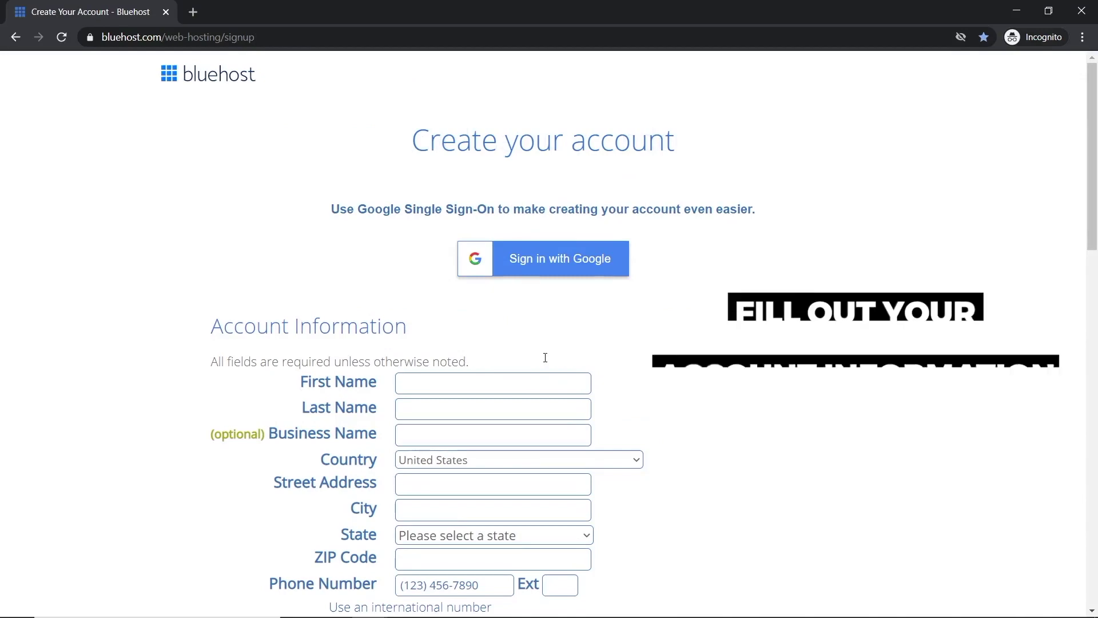
Step: Fill in the account holder's contact details and claim the special sign-up offer at $2.65/mo
{"action": "scroll", "coordinate": [545, 362], "scroll_direction": "down", "scroll_amount": 3}
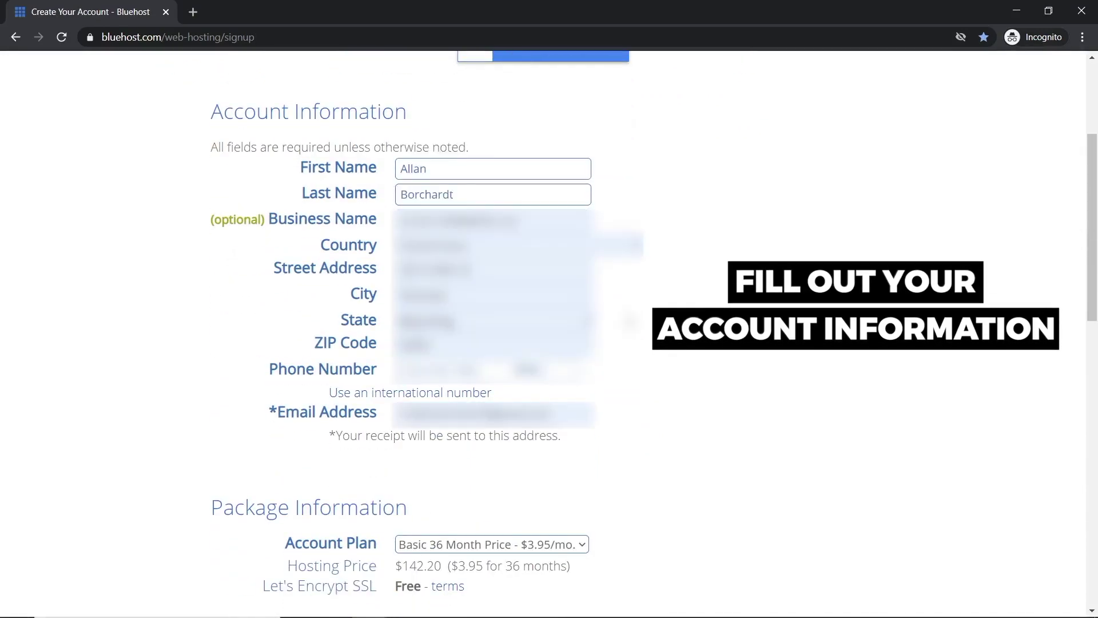
{"action": "scroll", "coordinate": [630, 331], "scroll_direction": "down", "scroll_amount": 8}
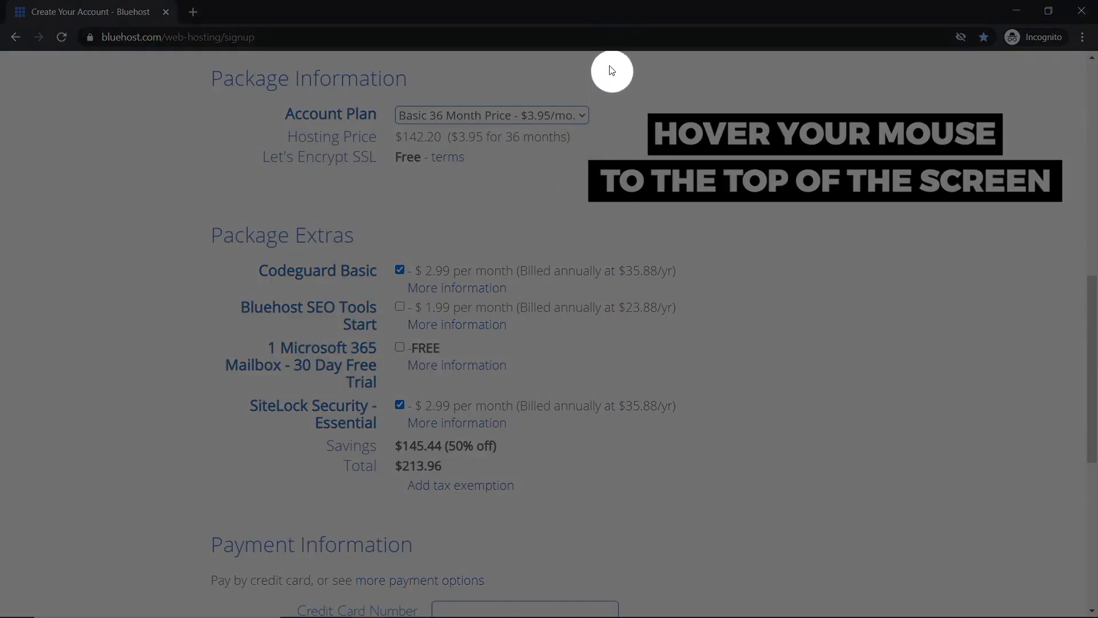
{"action": "mouse_move", "coordinate": [619, 24]}
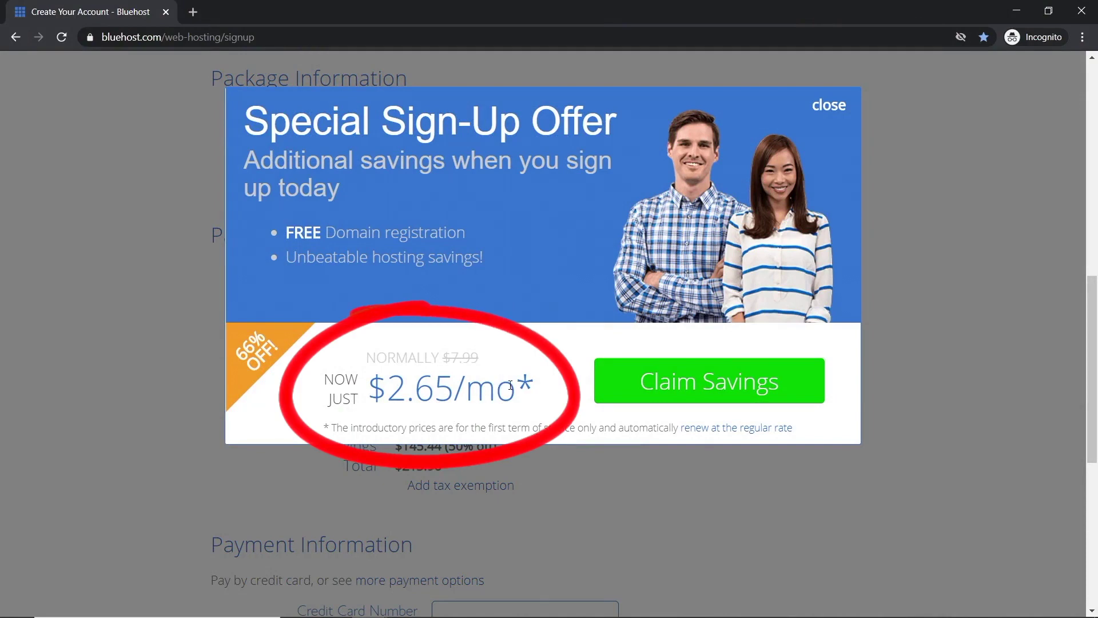
{"action": "left_click", "coordinate": [680, 382]}
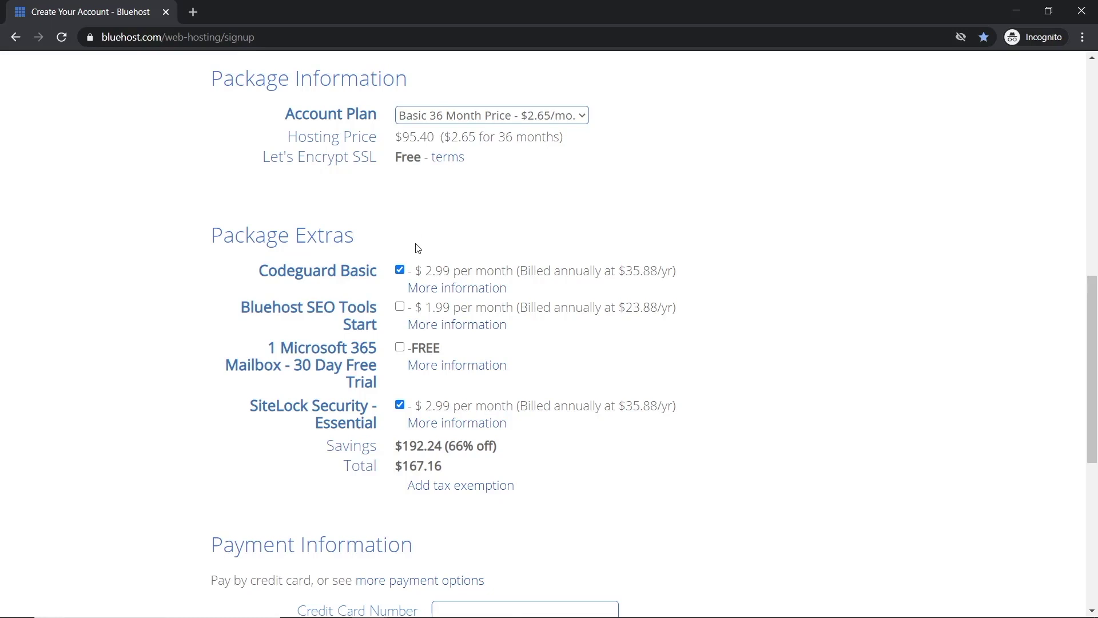
Step: Deselect the Codeguard Basic and SiteLock Security extras and agree to the terms to complete the order
{"action": "left_click", "coordinate": [400, 270]}
{"action": "left_click", "coordinate": [400, 404]}
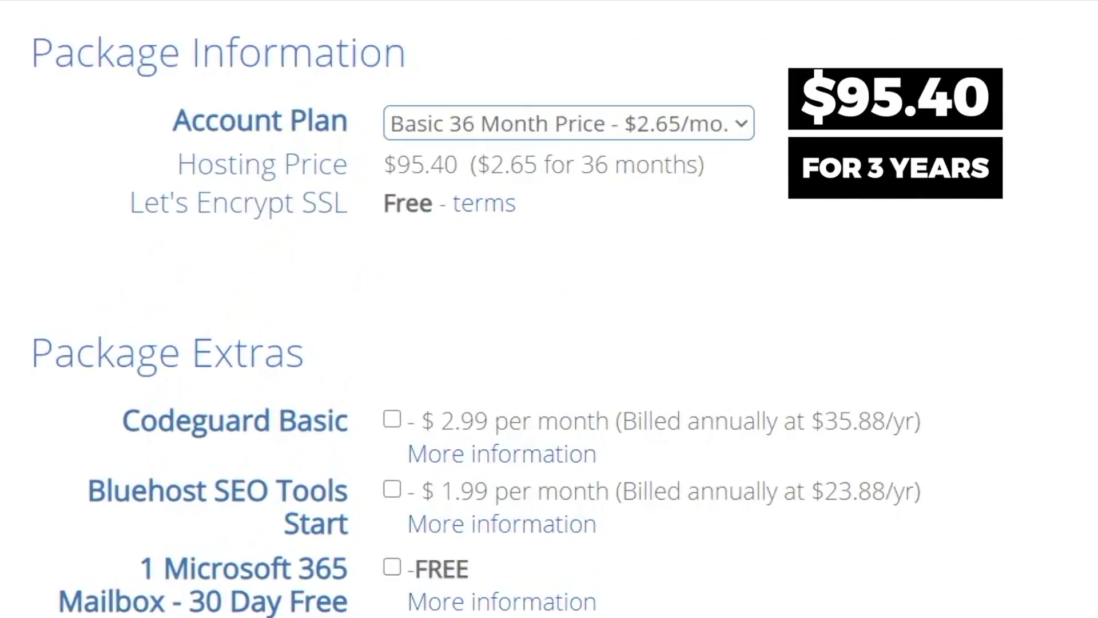
{"action": "scroll", "coordinate": [554, 401], "scroll_direction": "down", "scroll_amount": 5}
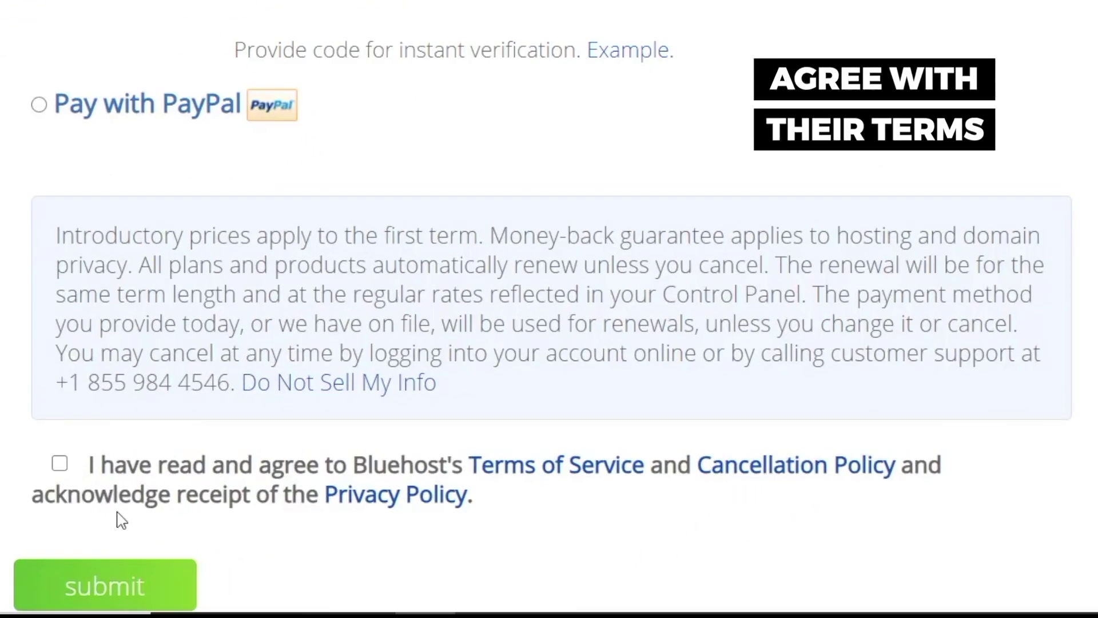
{"action": "left_click", "coordinate": [228, 530]}
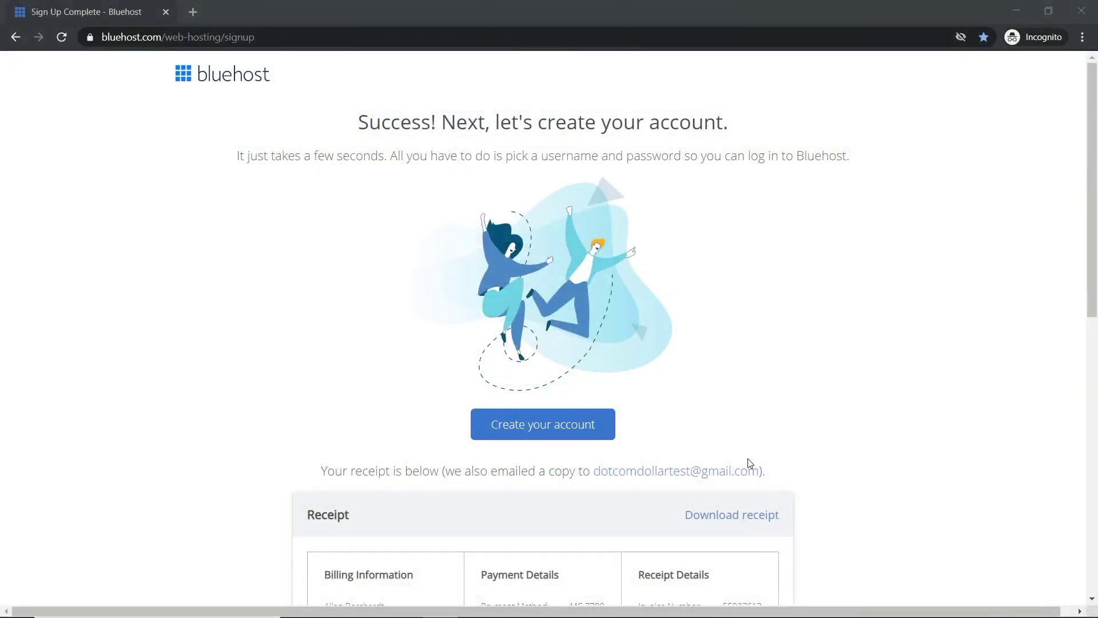
Step: Create the account with a new confirmed password, accepting the privacy policy and terms, and log in to hosting for dotcomdollar.xyz
{"action": "left_click", "coordinate": [607, 435]}
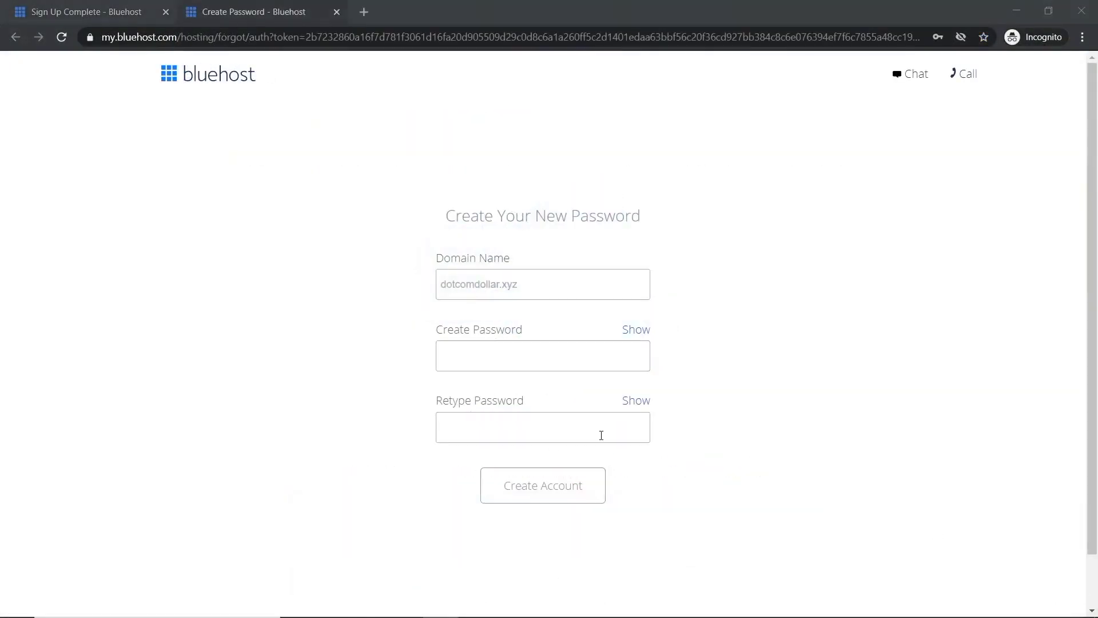
{"action": "left_click", "coordinate": [521, 350]}
{"action": "type", "text": "********"}
{"action": "key", "text": "Tab"}
{"action": "type", "text": "********"}
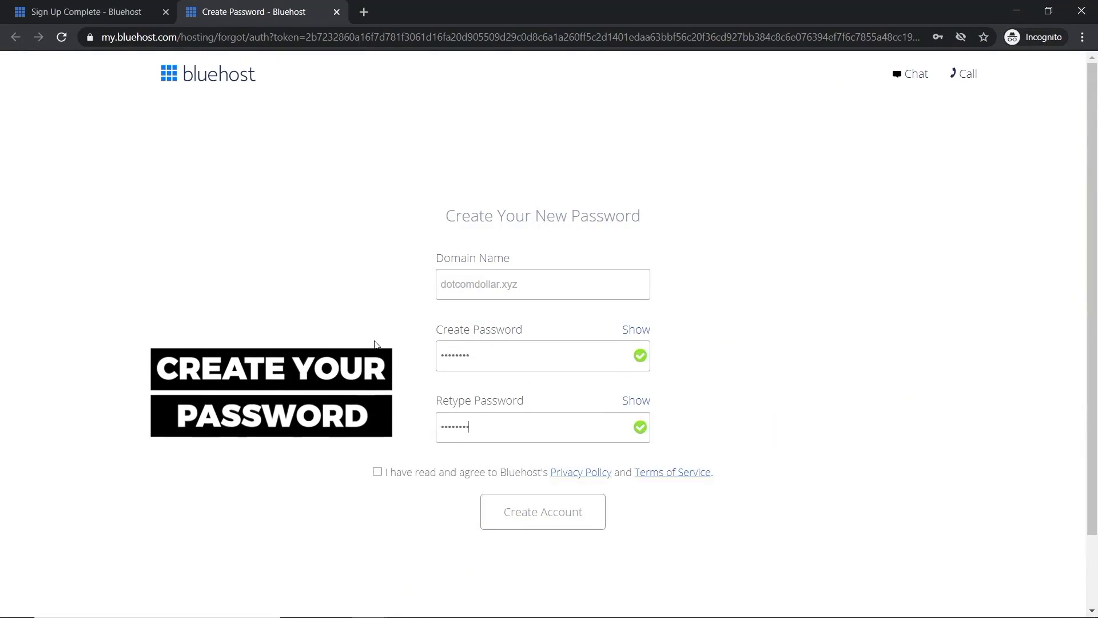
{"action": "left_click", "coordinate": [399, 476]}
{"action": "left_click", "coordinate": [549, 512]}
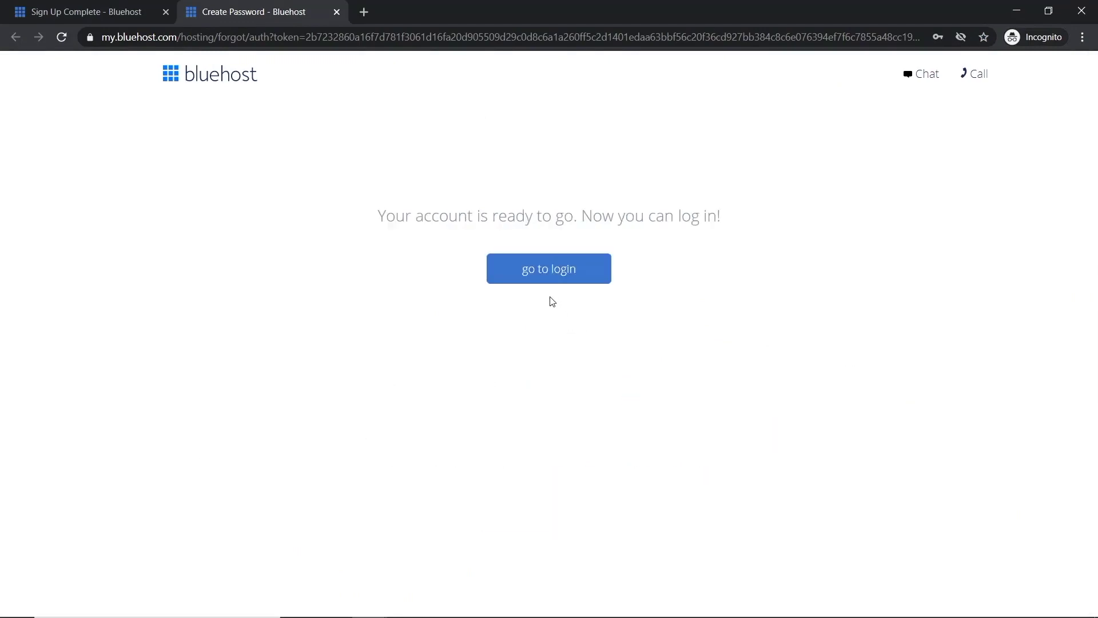
{"action": "left_click", "coordinate": [558, 281]}
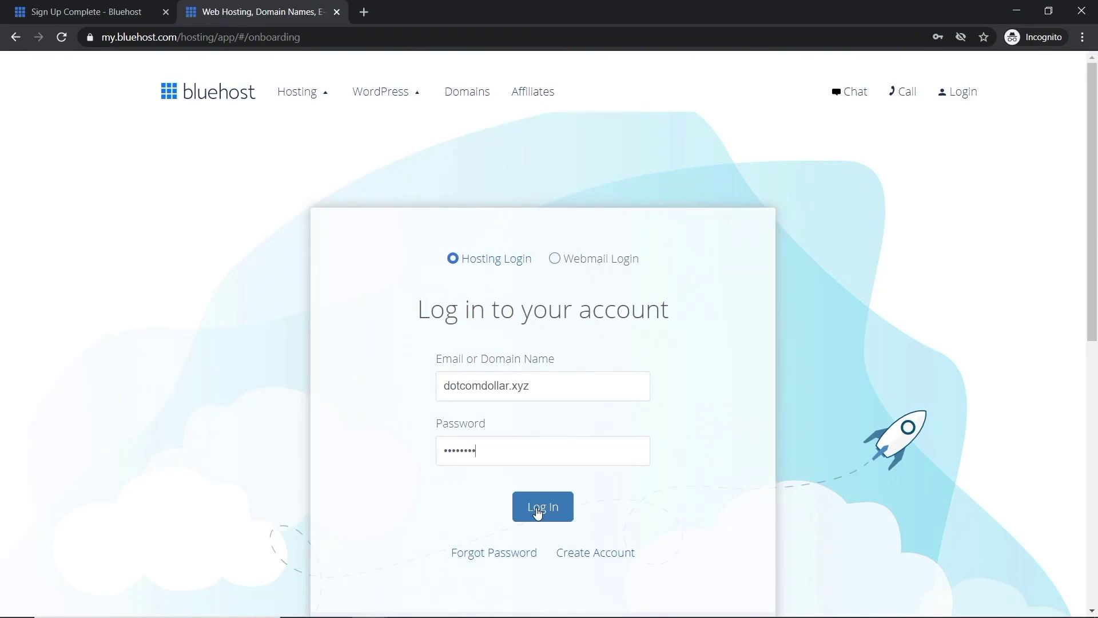
{"action": "left_click", "coordinate": [543, 509]}
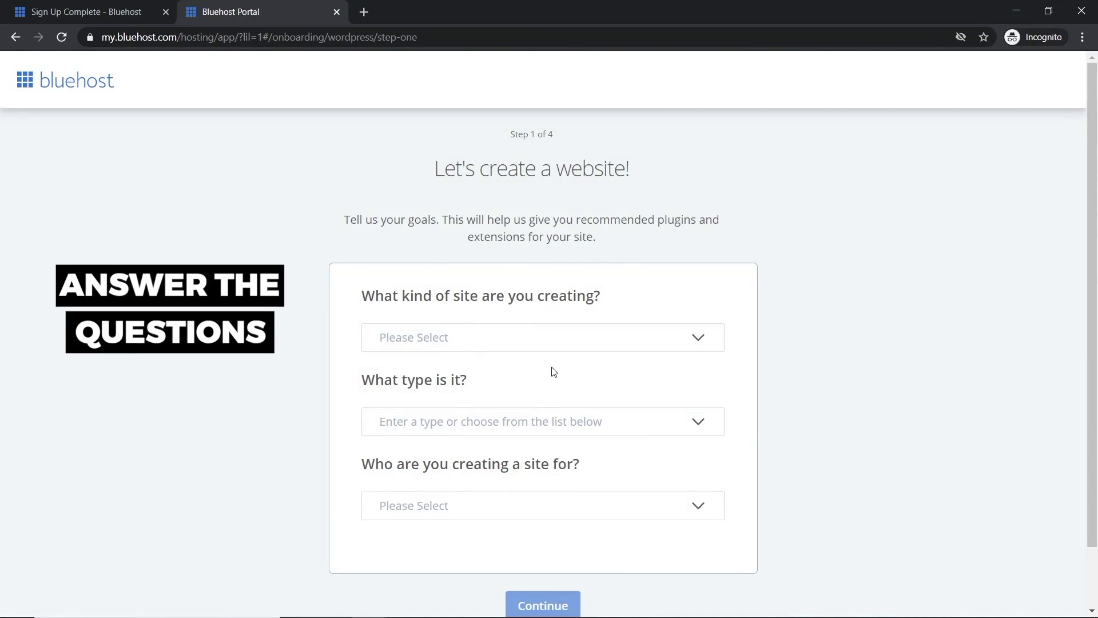
Step: Set the kind of site to Blog and its type to Personal in the website questionnaire
{"action": "left_click", "coordinate": [497, 342]}
{"action": "left_click", "coordinate": [491, 370]}
{"action": "left_click", "coordinate": [454, 422]}
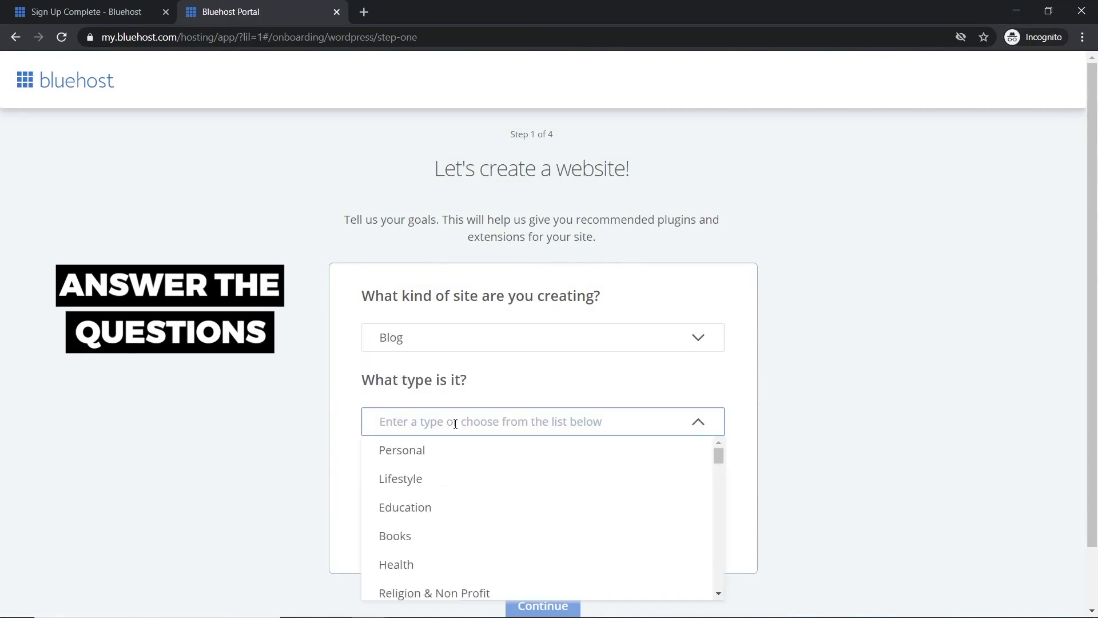
{"action": "left_click", "coordinate": [475, 452]}
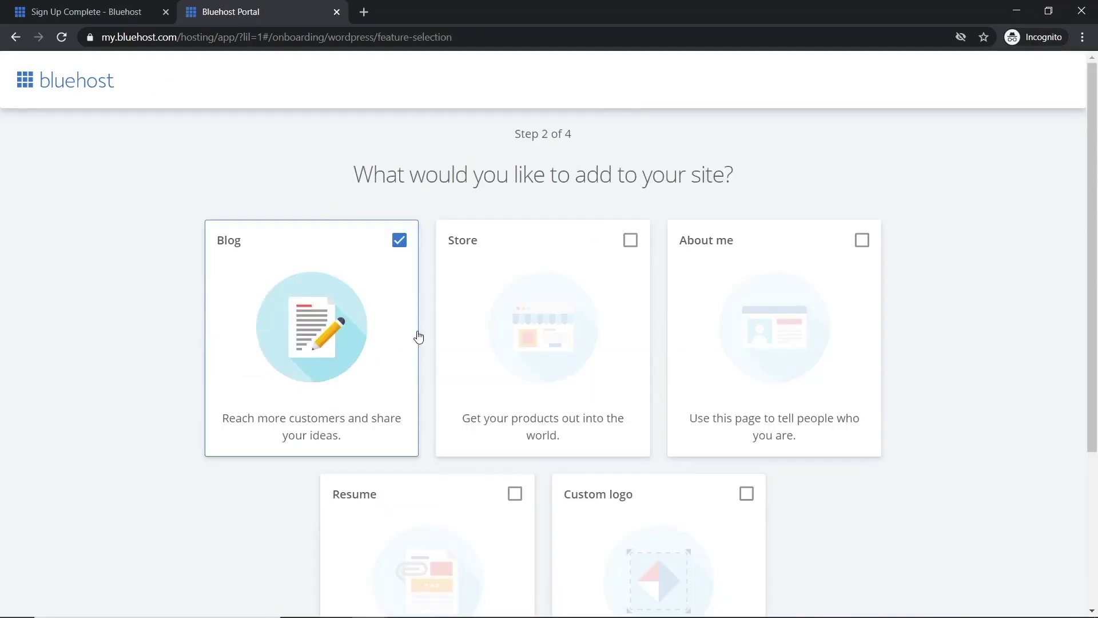
Step: Skip the site features step and the site name and tagline step of the website setup
{"action": "scroll", "coordinate": [425, 387], "scroll_direction": "down", "scroll_amount": 4}
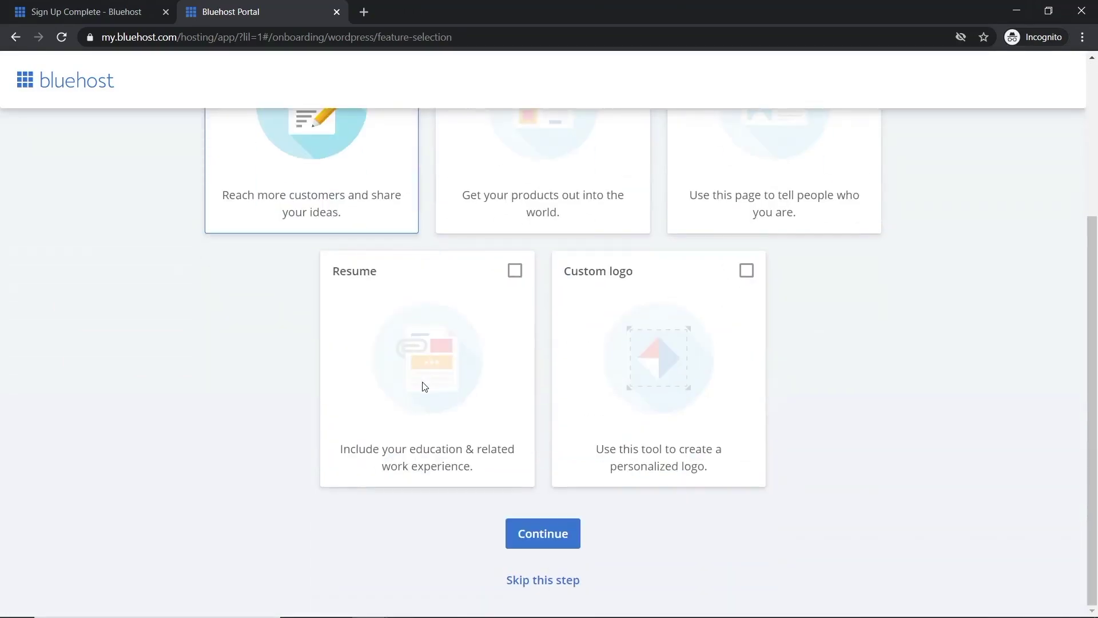
{"action": "left_click", "coordinate": [549, 579]}
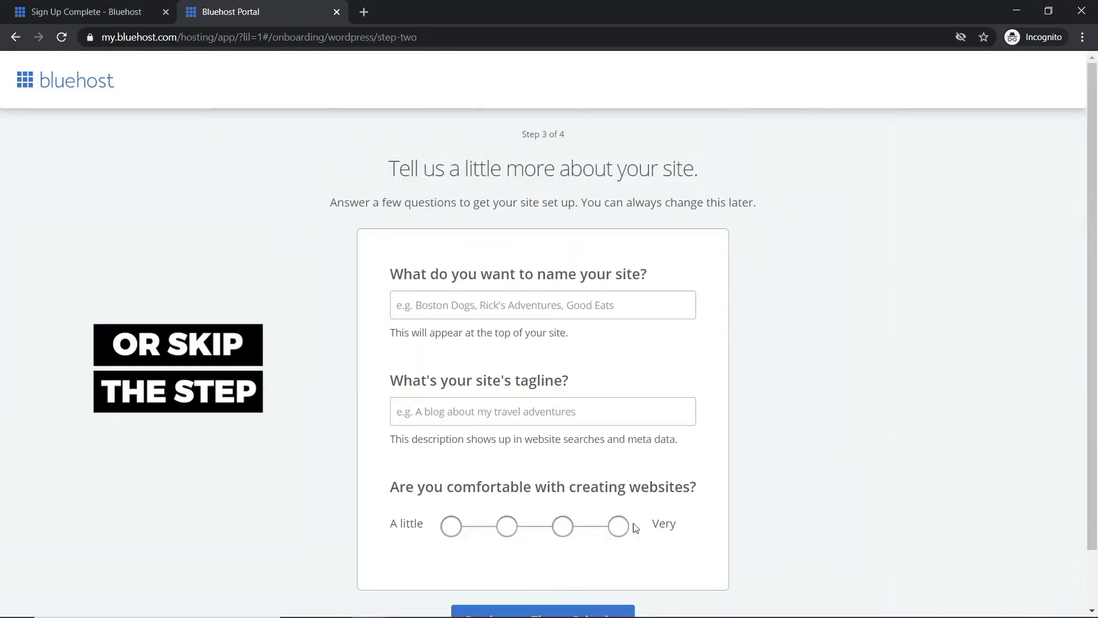
{"action": "scroll", "coordinate": [595, 436], "scroll_direction": "down", "scroll_amount": 1}
{"action": "left_click", "coordinate": [558, 599]}
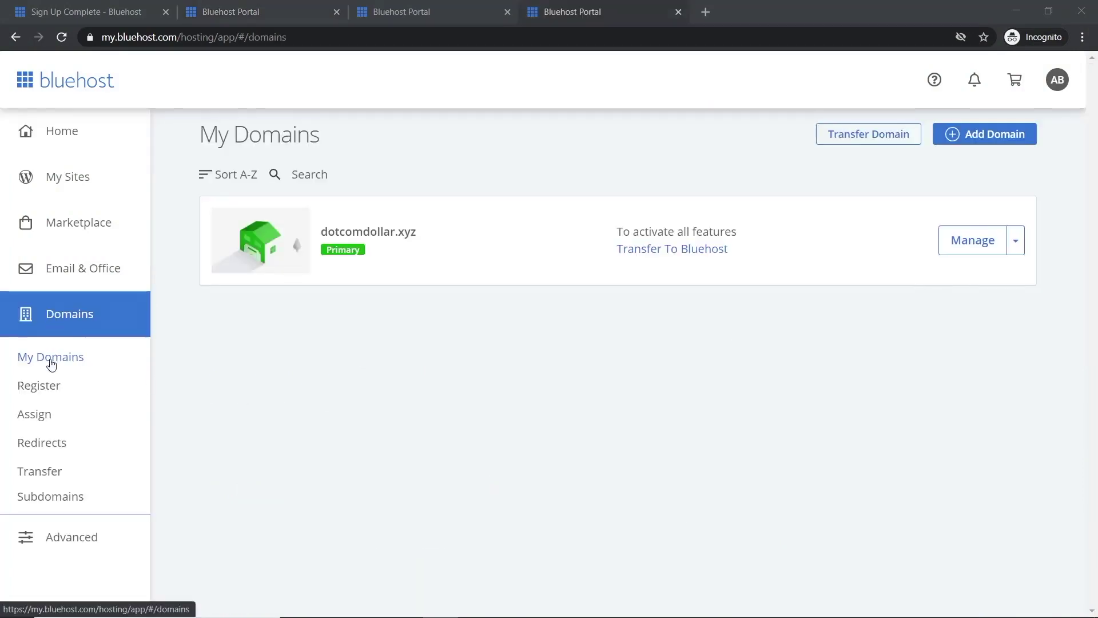
Step: Open the DNS settings of dotcomdollar.xyz and copy the name server ns1.bluehost.com
{"action": "left_click", "coordinate": [1018, 244]}
{"action": "left_click", "coordinate": [974, 306]}
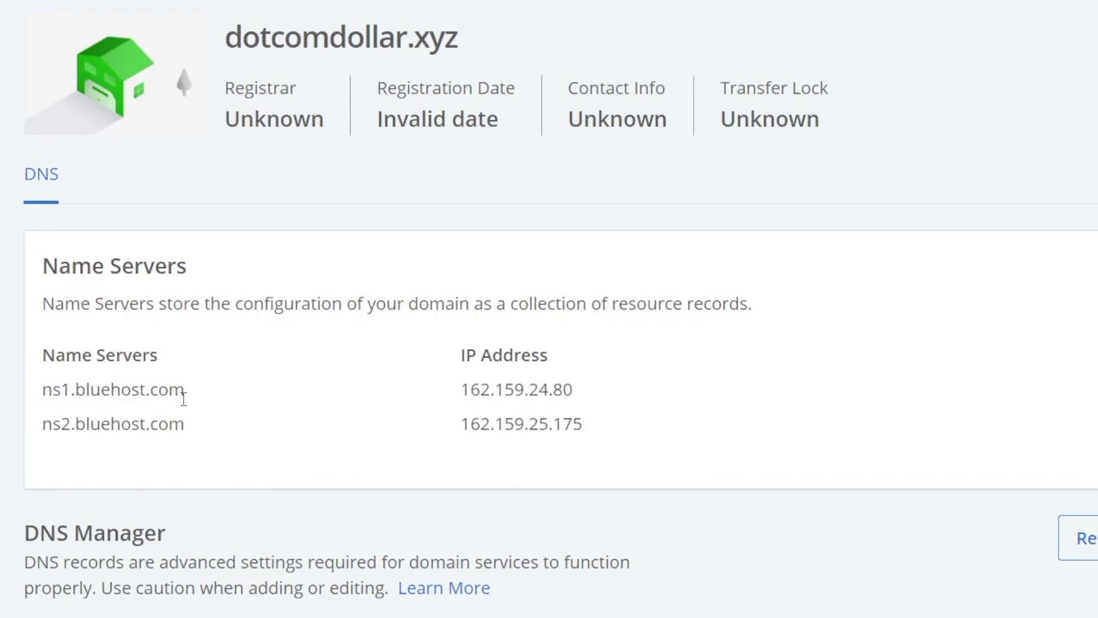
{"action": "left_click_drag", "start_coordinate": [197, 391], "coordinate": [43, 384]}
{"action": "key", "text": "ctrl+c"}
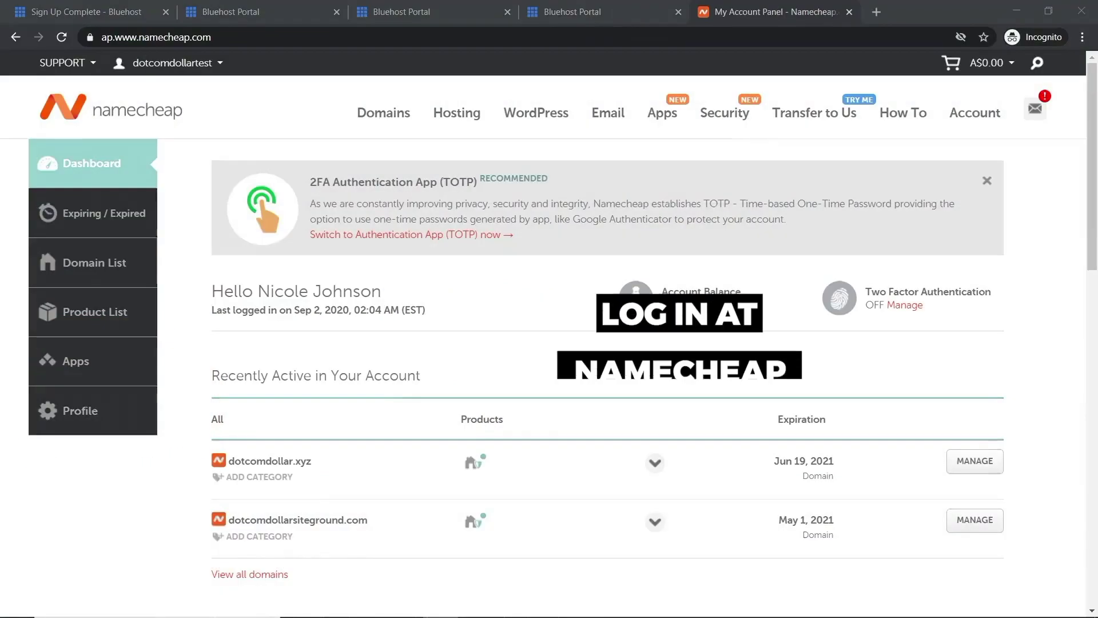
Step: In Namecheap, open the management page of dotcomdollar.xyz and set its nameservers to Custom DNS
{"action": "left_click", "coordinate": [994, 468]}
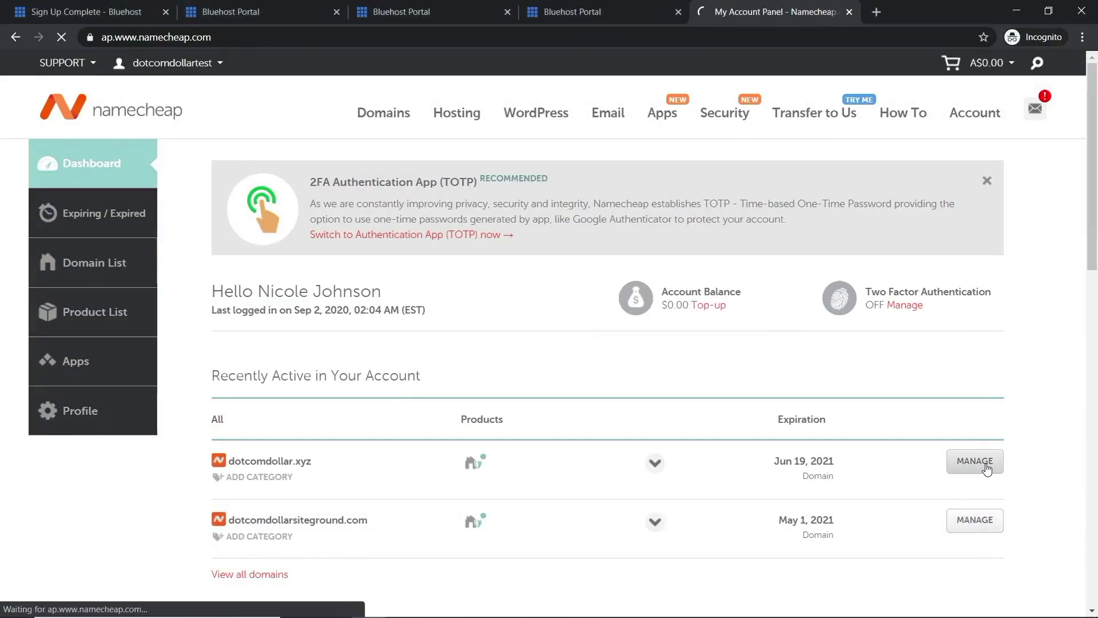
{"action": "scroll", "coordinate": [750, 344], "scroll_direction": "down", "scroll_amount": 4}
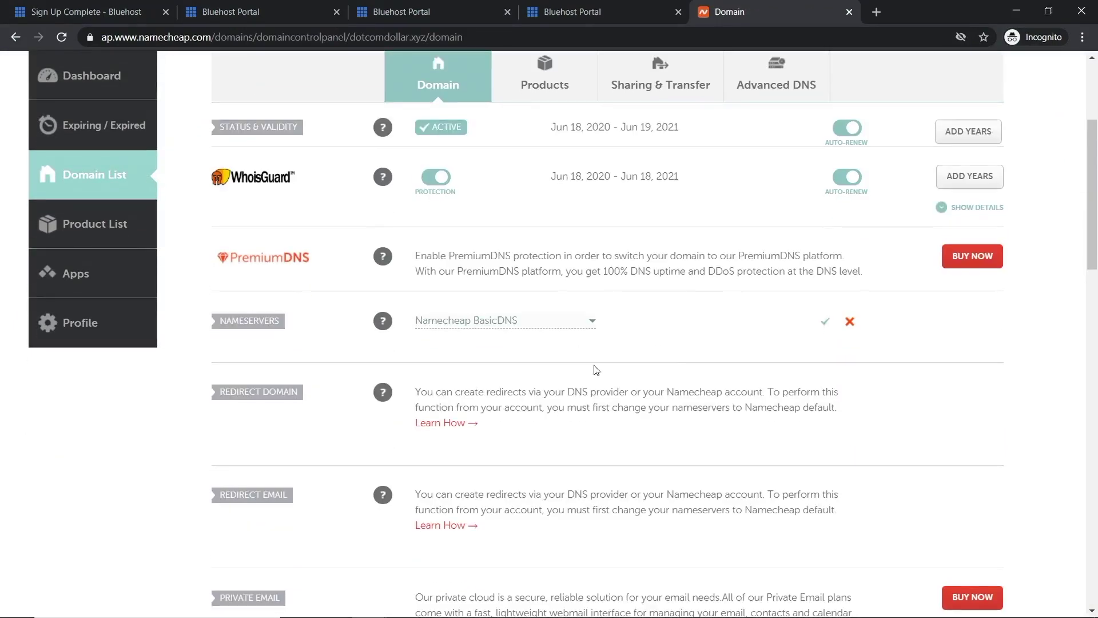
{"action": "left_click", "coordinate": [473, 326]}
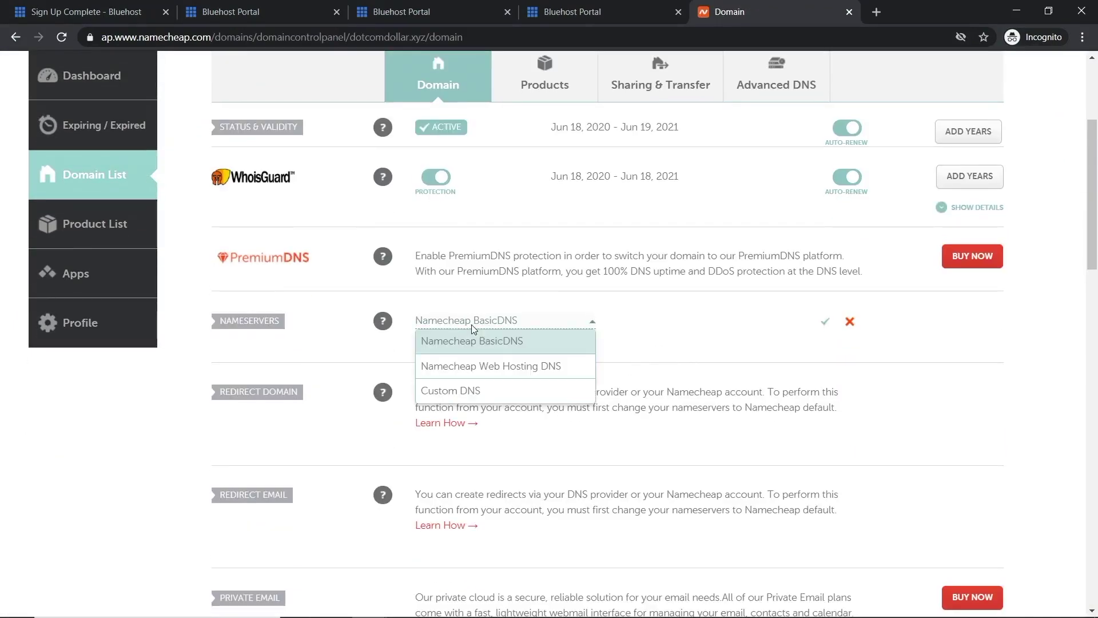
{"action": "left_click", "coordinate": [465, 391]}
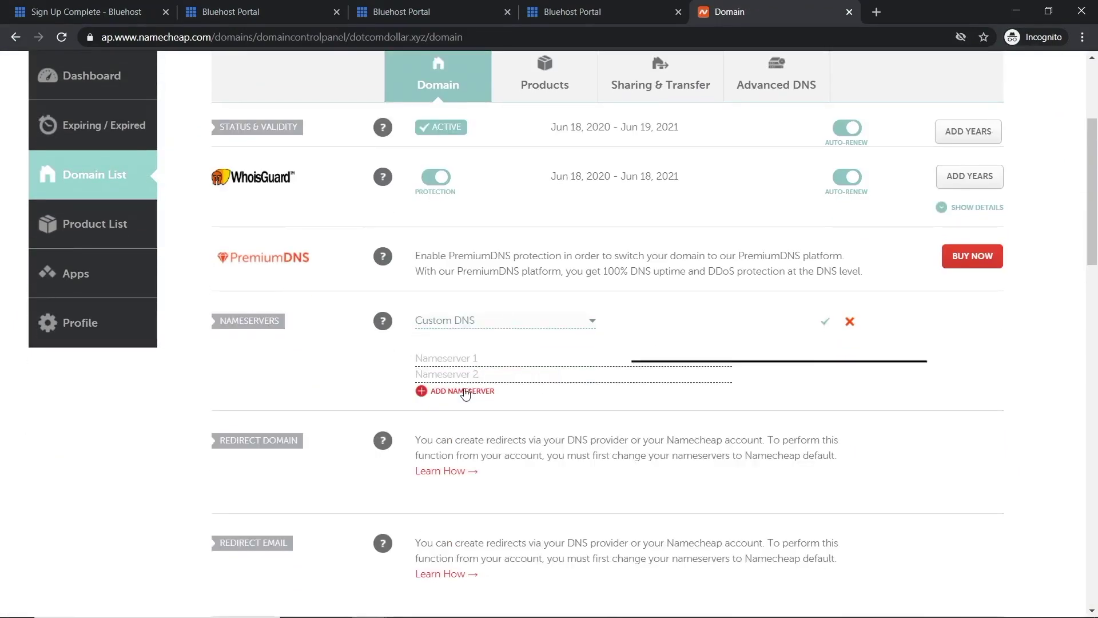
Step: Enter ns1.bluehost.com and ns2.bluehost.com as the domain's two custom nameservers and save them
{"action": "left_click", "coordinate": [459, 360]}
{"action": "key", "text": "ctrl+v"}
{"action": "left_click", "coordinate": [460, 376]}
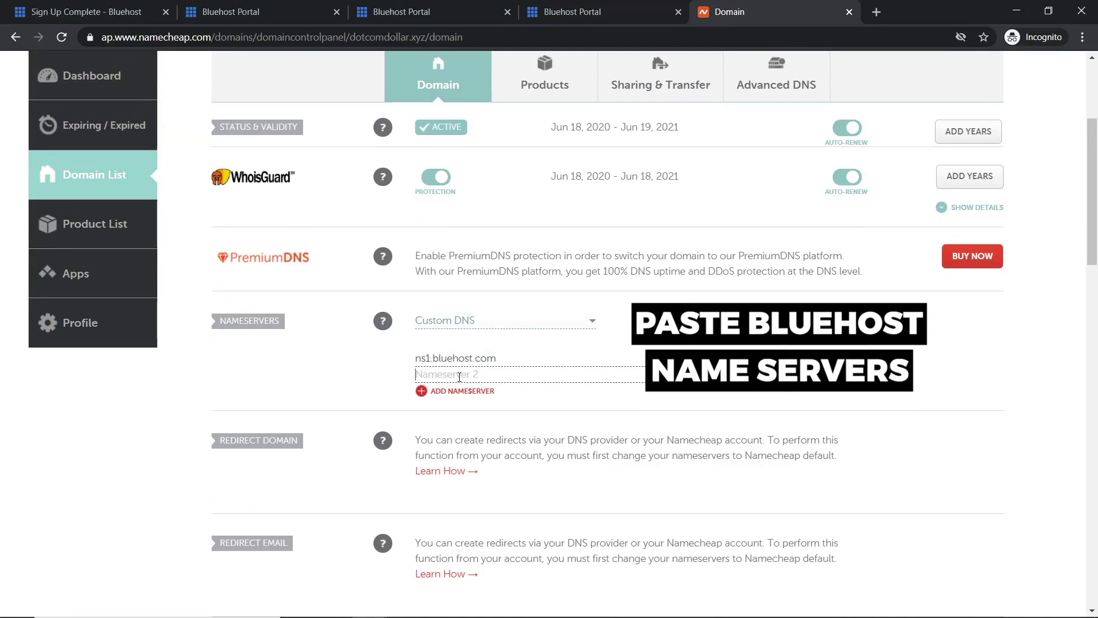
{"action": "key", "text": "ctrl+v"}
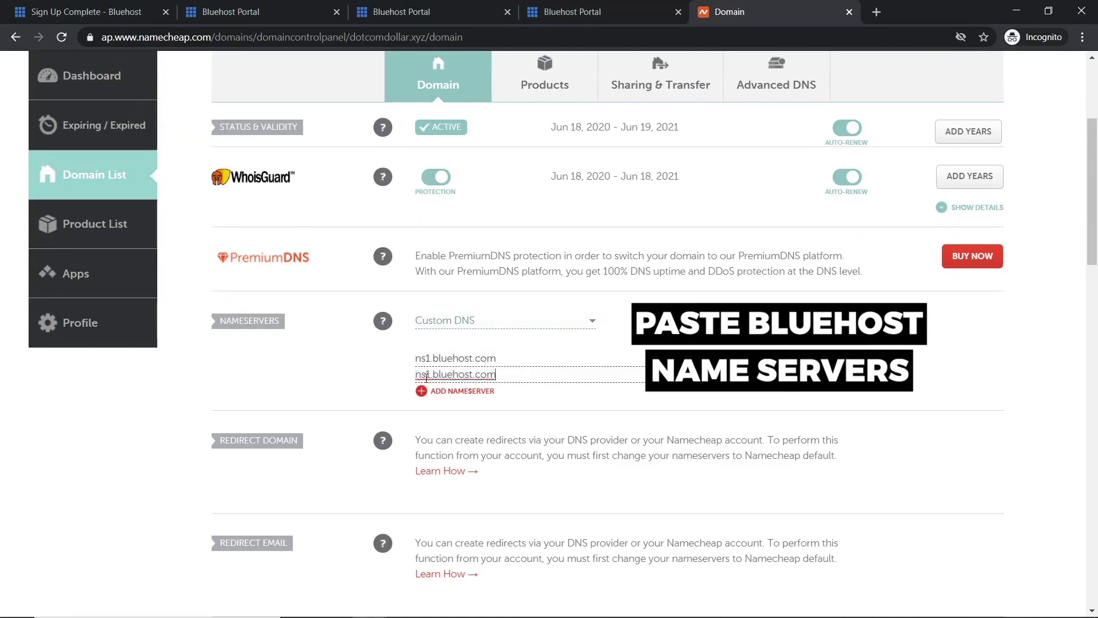
{"action": "left_click", "coordinate": [432, 375]}
{"action": "key", "text": "BackSpace"}
{"action": "type", "text": "2"}
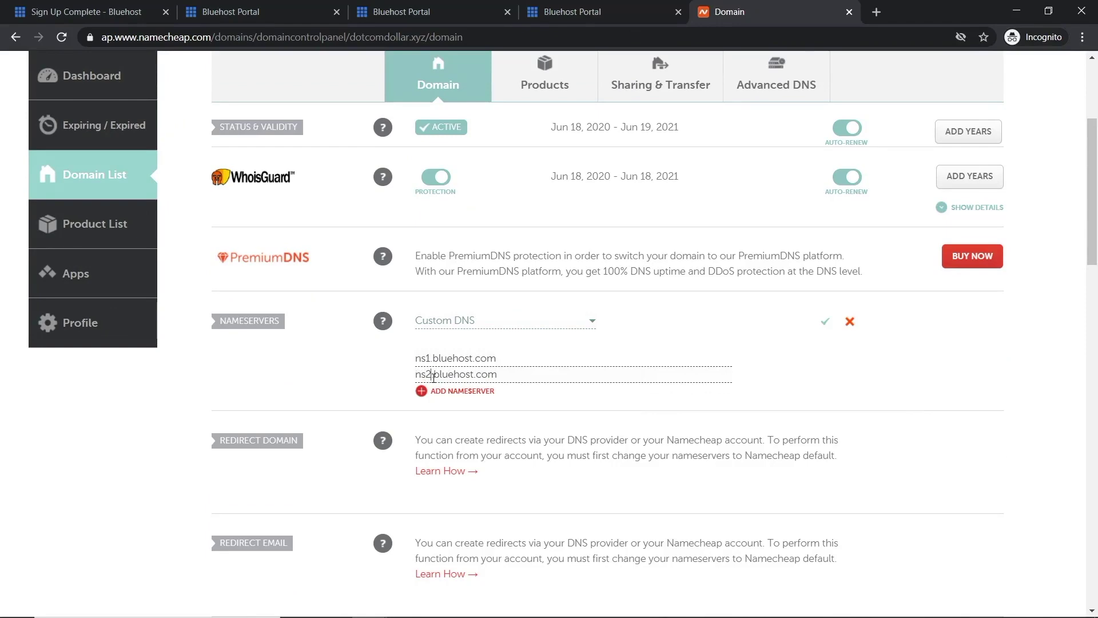
{"action": "left_click", "coordinate": [824, 325]}
Step: Return to the Bluehost home page and launch the site without completing the recommended tasks
{"action": "left_click", "coordinate": [263, 6]}
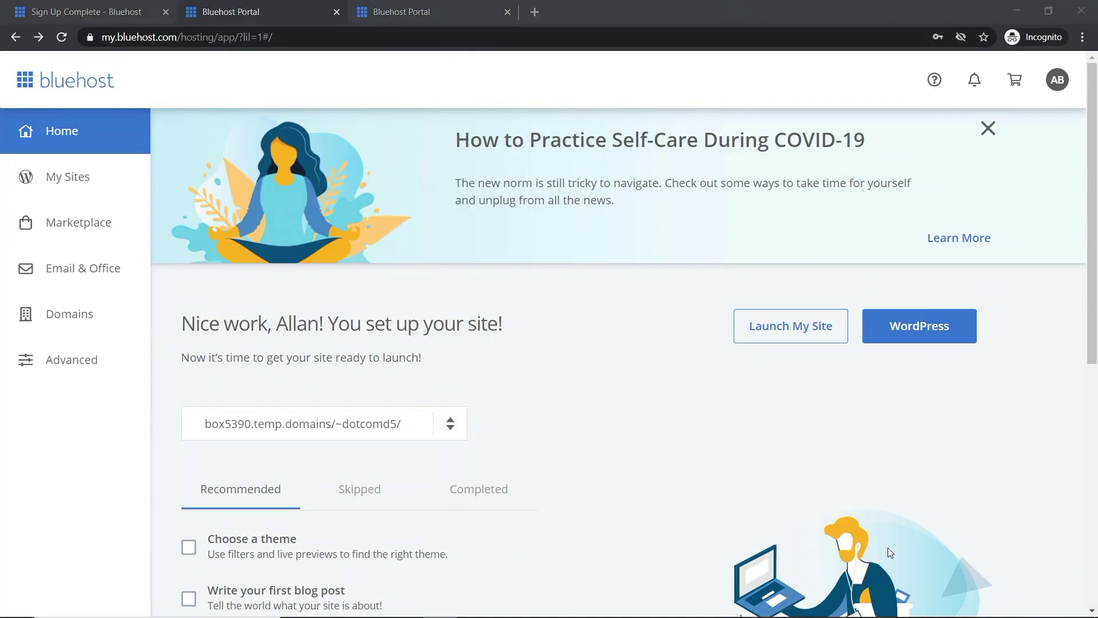
{"action": "left_click", "coordinate": [776, 327]}
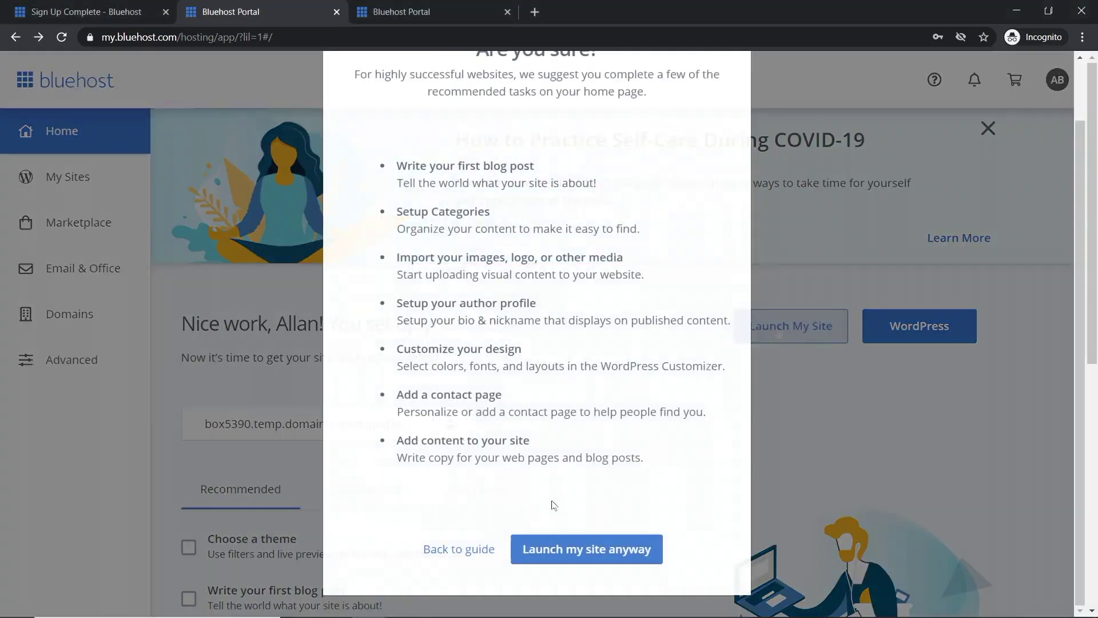
{"action": "left_click", "coordinate": [563, 549]}
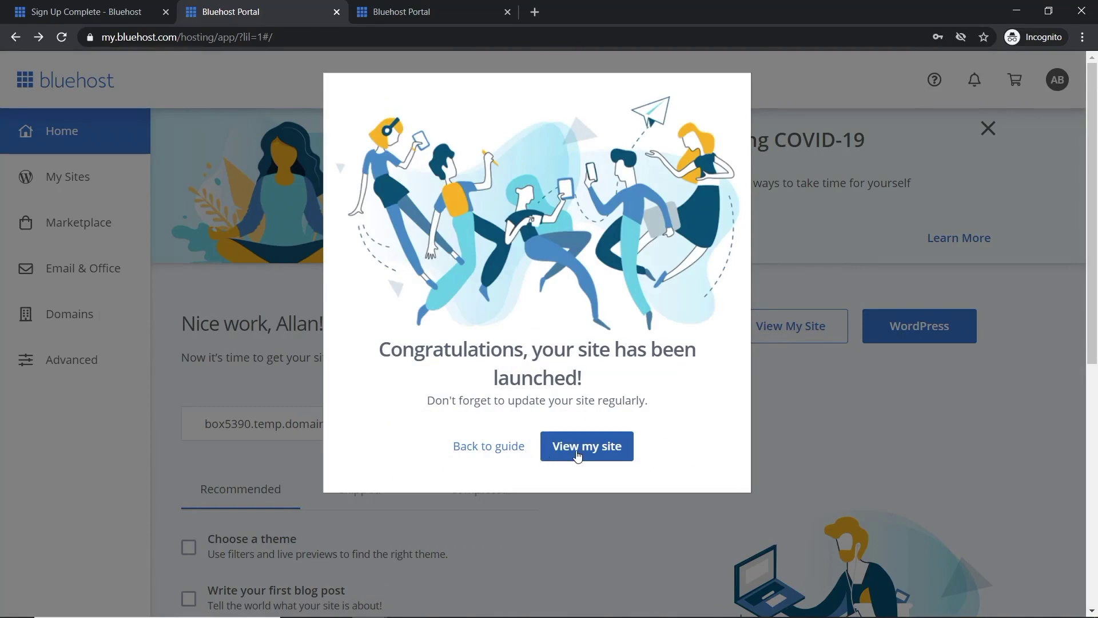
Step: View the launched WordPress site and look through its front page
{"action": "left_click", "coordinate": [556, 462]}
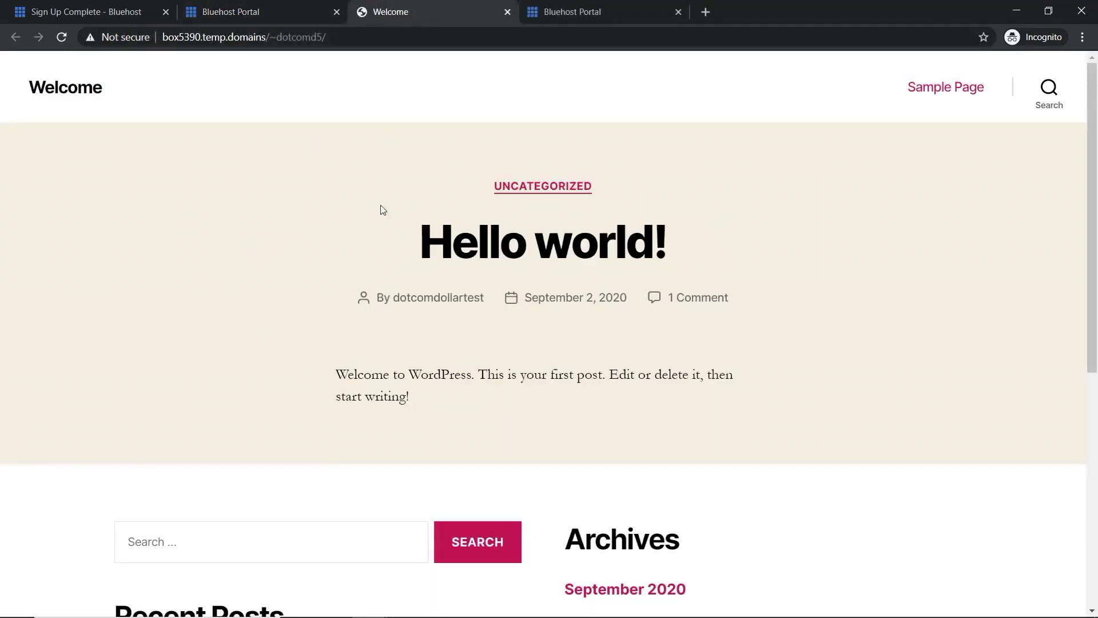
{"action": "scroll", "coordinate": [614, 314], "scroll_direction": "down", "scroll_amount": 2}
{"action": "scroll", "coordinate": [614, 314], "scroll_direction": "down", "scroll_amount": 3}
{"action": "scroll", "coordinate": [614, 312], "scroll_direction": "up", "scroll_amount": 5}
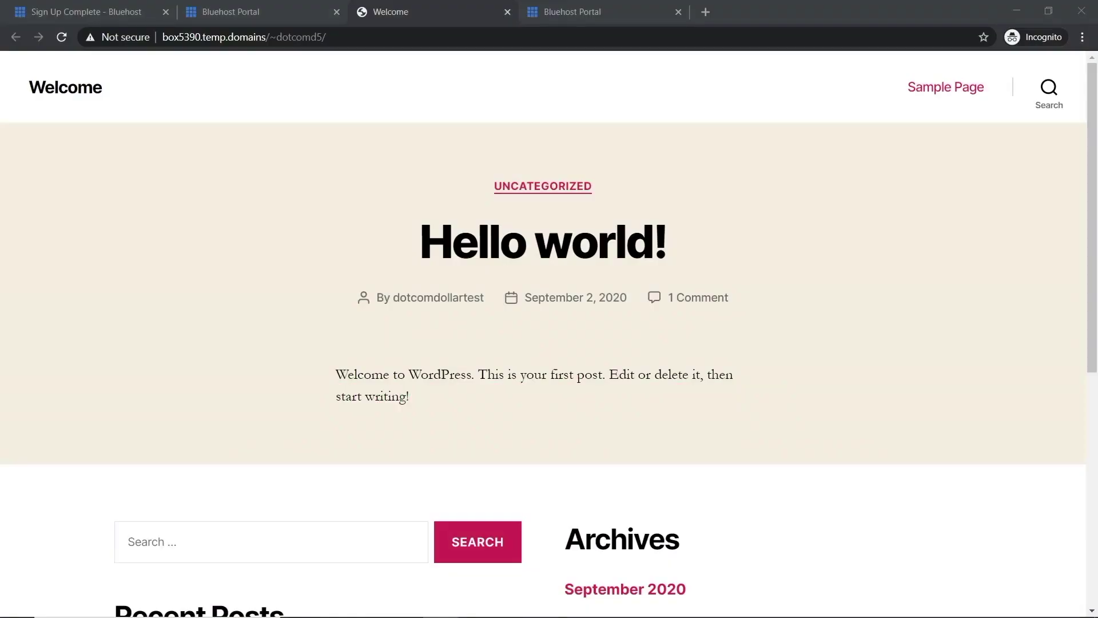
Step: In Bluehost's advanced hosting tools, search for ssl and open SSL/TLS Status
{"action": "left_click", "coordinate": [284, 5]}
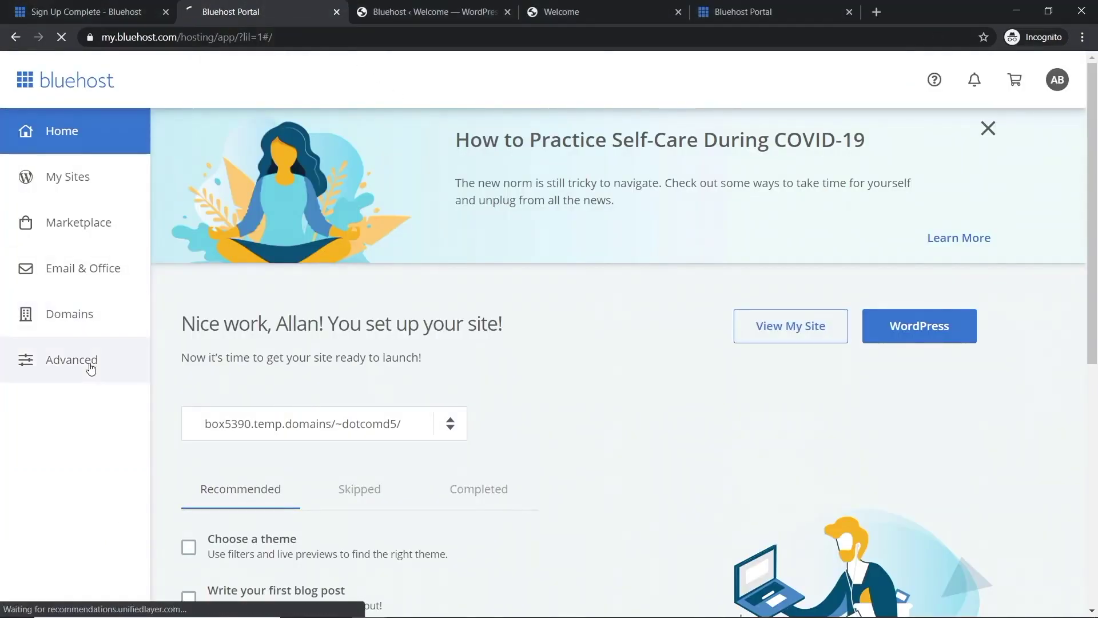
{"action": "left_click", "coordinate": [90, 366]}
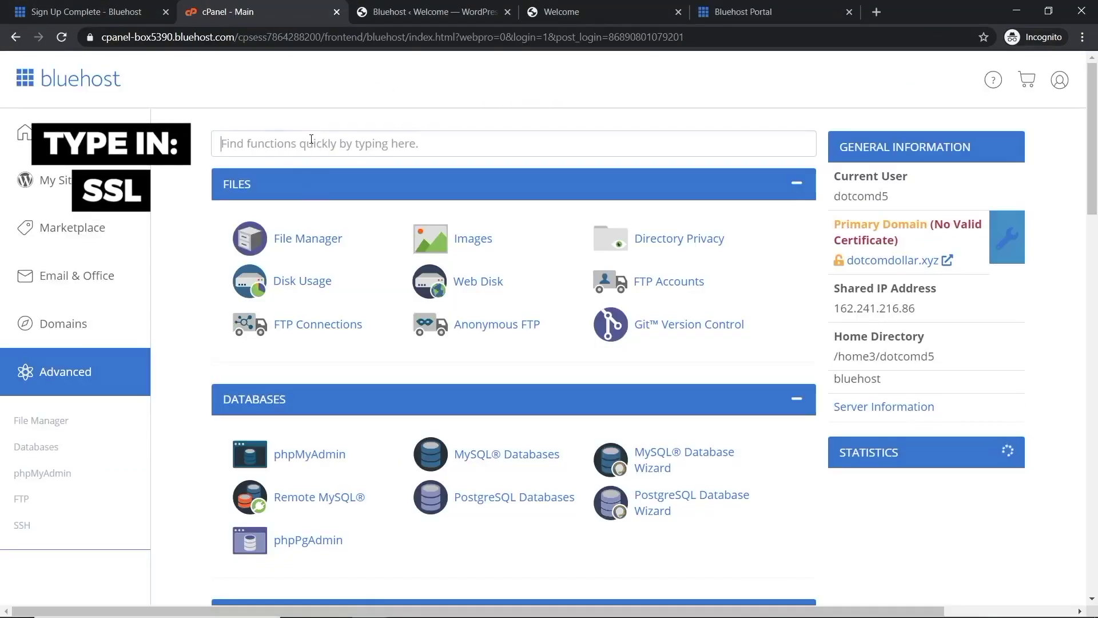
{"action": "left_click", "coordinate": [311, 143]}
{"action": "type", "text": "sll"}
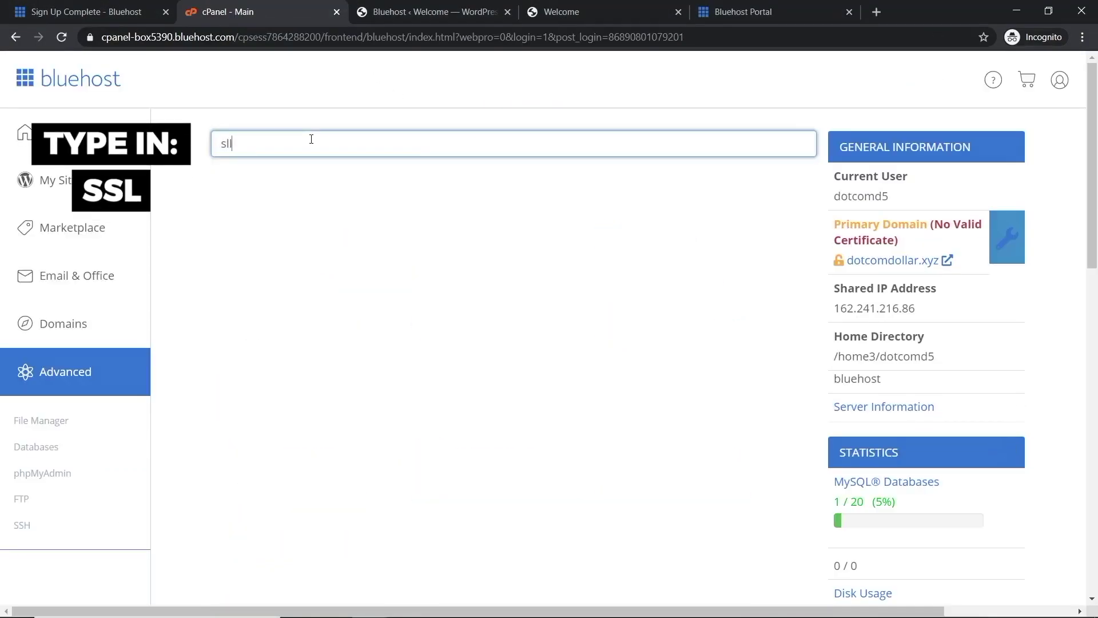
{"action": "key", "text": "BackSpace"}
{"action": "key", "text": "BackSpace"}
{"action": "type", "text": "sl"}
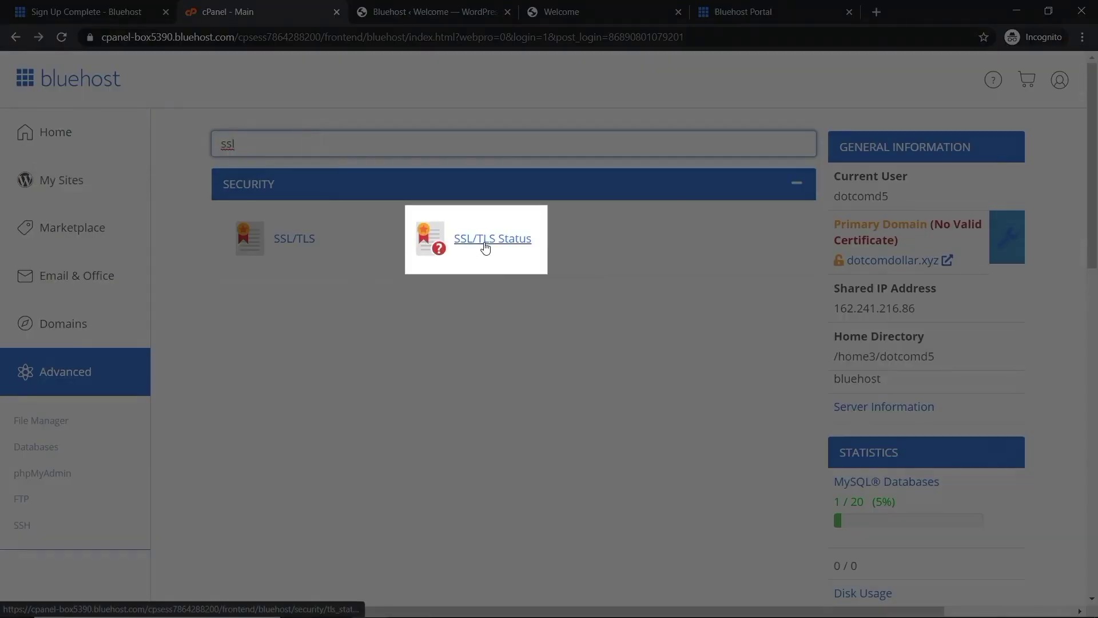
{"action": "left_click", "coordinate": [485, 247]}
Step: Select all listed domains, run AutoSSL for them and check their certificate status
{"action": "left_click", "coordinate": [215, 350]}
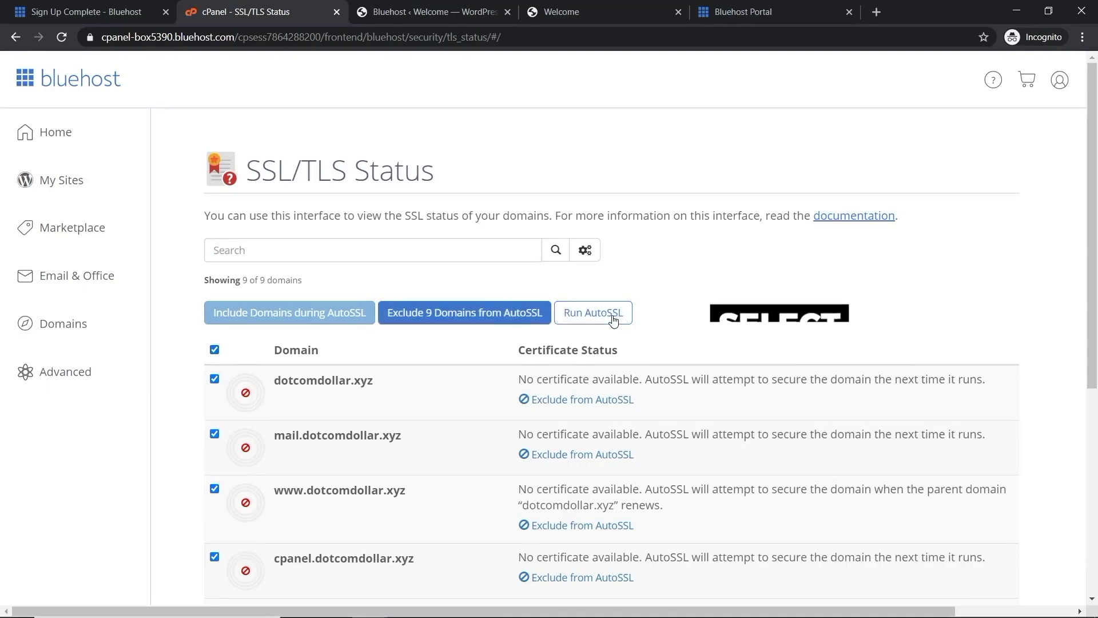
{"action": "left_click", "coordinate": [613, 316]}
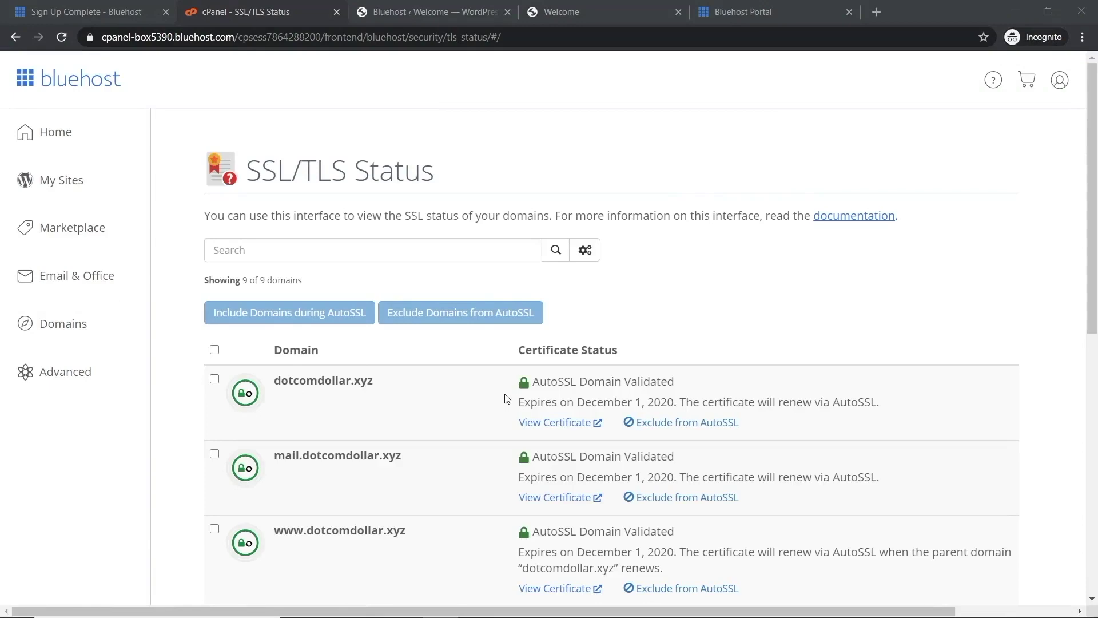
{"action": "scroll", "coordinate": [506, 398], "scroll_direction": "down", "scroll_amount": 5}
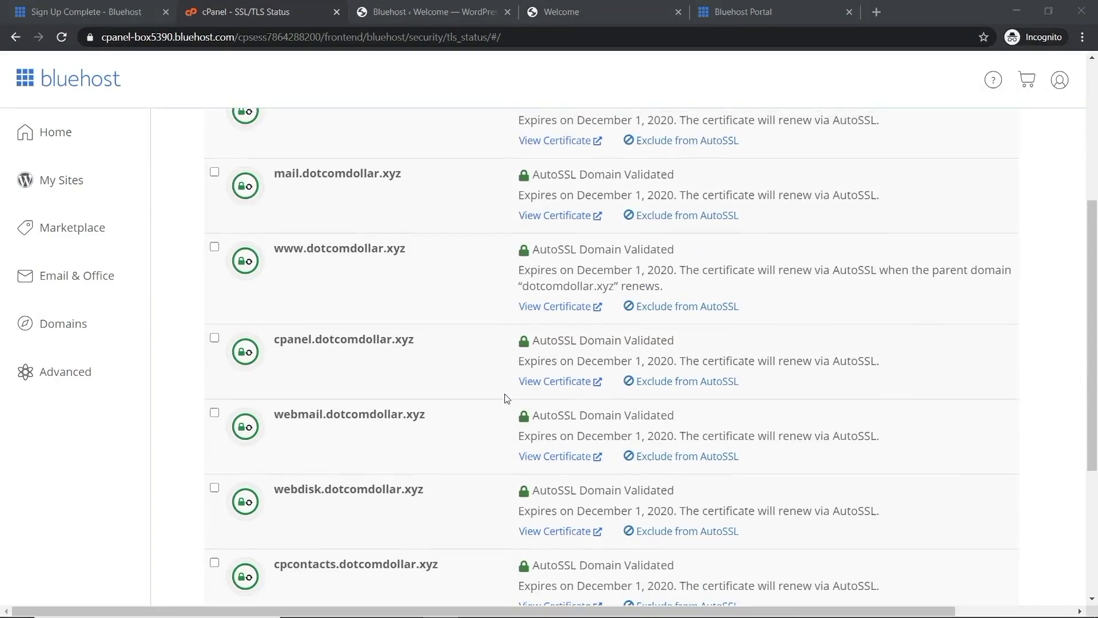
{"action": "scroll", "coordinate": [515, 394], "scroll_direction": "up", "scroll_amount": 5}
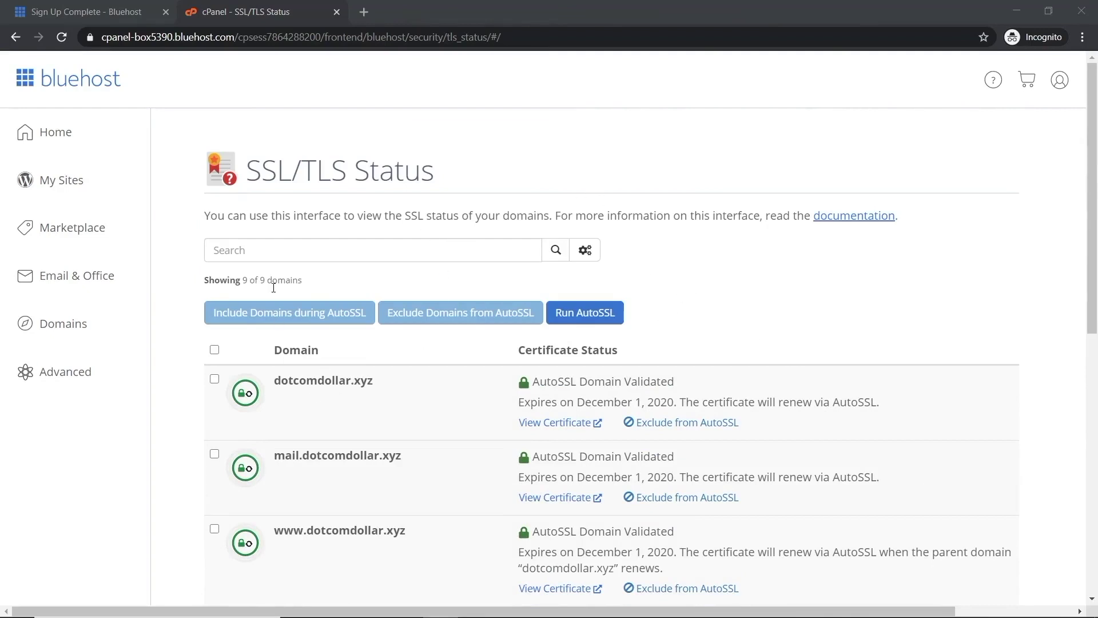
Step: Open the management page of the dotcomdollar.xyz site in Bluehost and log in to WordPress from there
{"action": "left_click", "coordinate": [55, 182]}
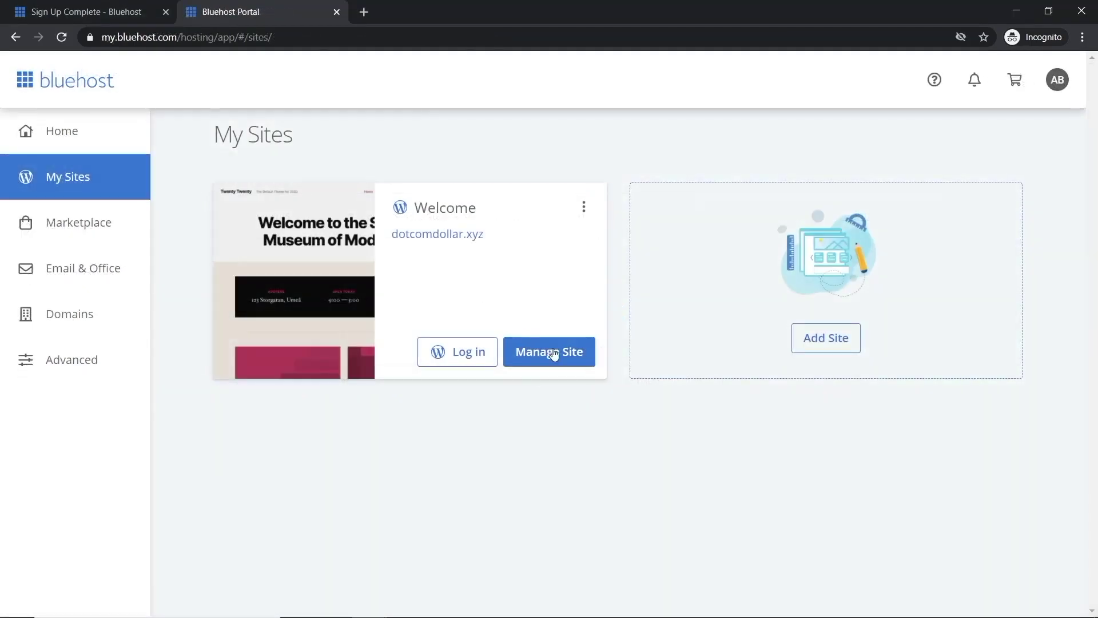
{"action": "left_click", "coordinate": [559, 355]}
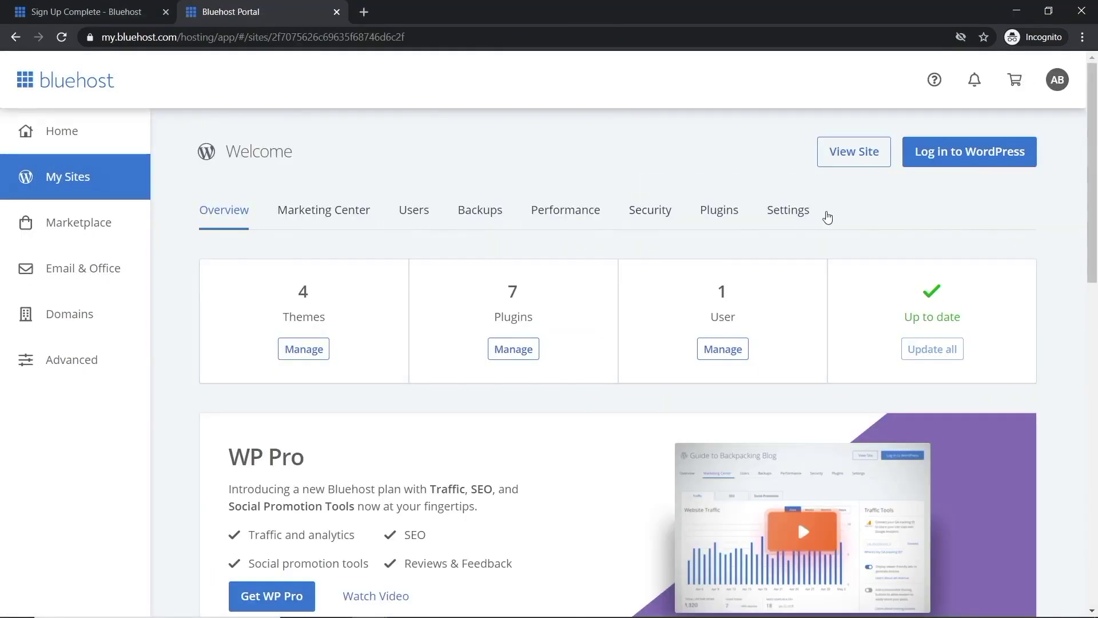
{"action": "left_click", "coordinate": [962, 160]}
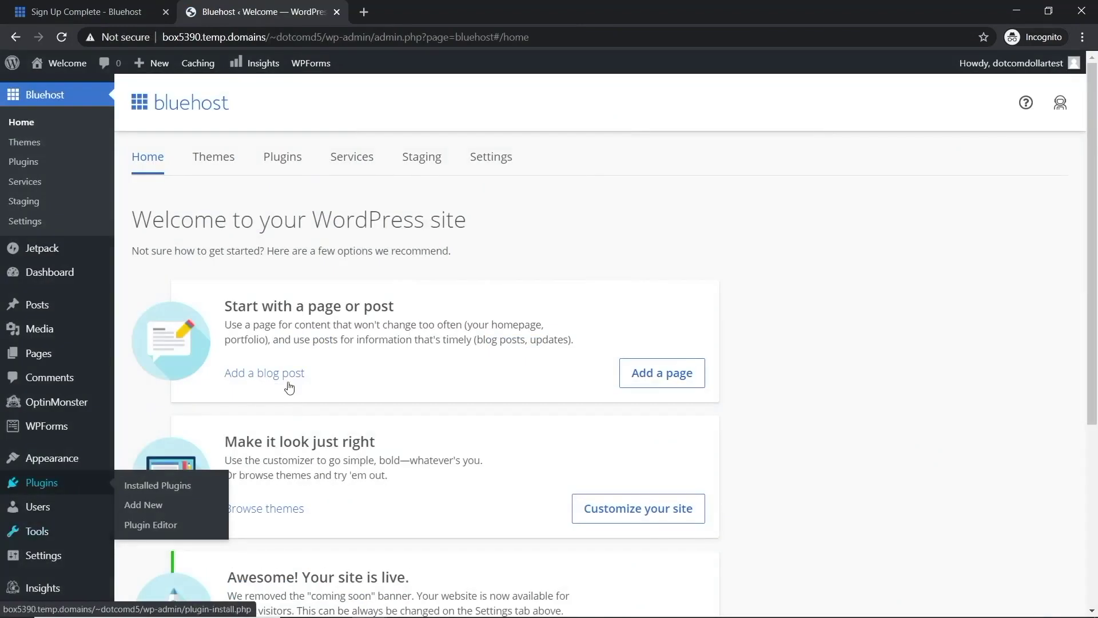
Step: Search the WordPress plugin directory for ssl, then install and activate the Really Simple SSL plugin
{"action": "mouse_move", "coordinate": [43, 483]}
{"action": "left_click", "coordinate": [155, 506]}
{"action": "left_click", "coordinate": [881, 342]}
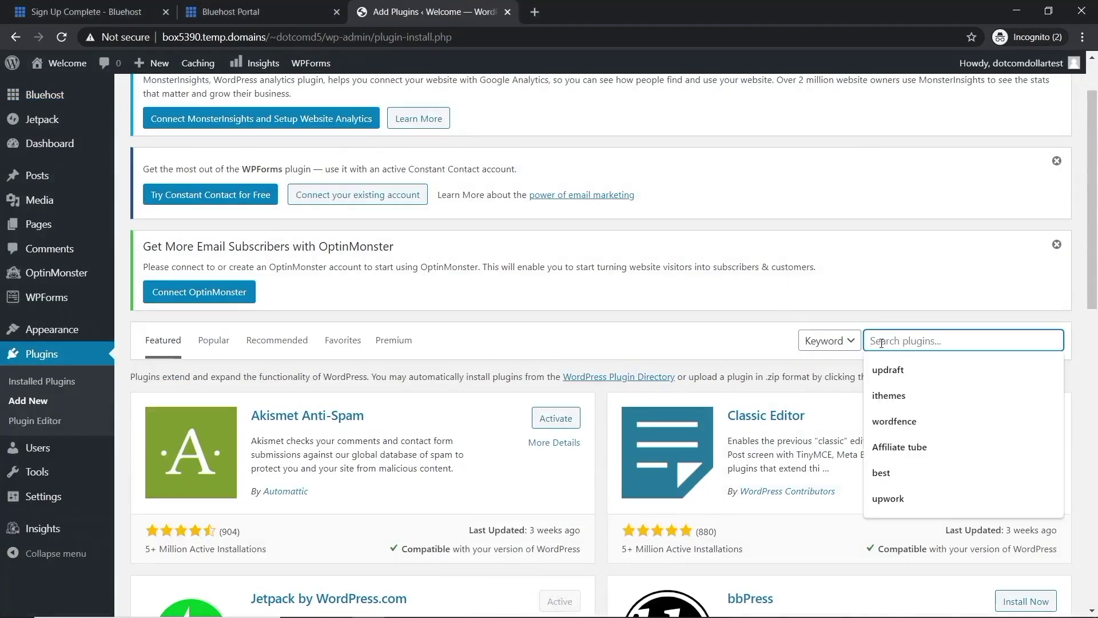
{"action": "type", "text": "ssl"}
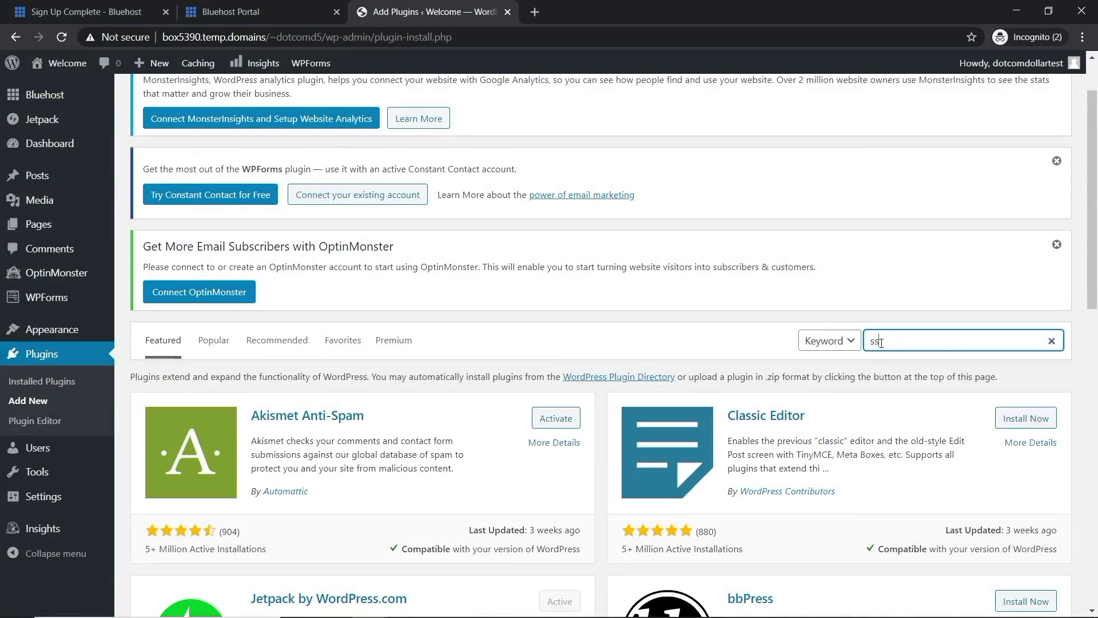
{"action": "key", "text": "Return"}
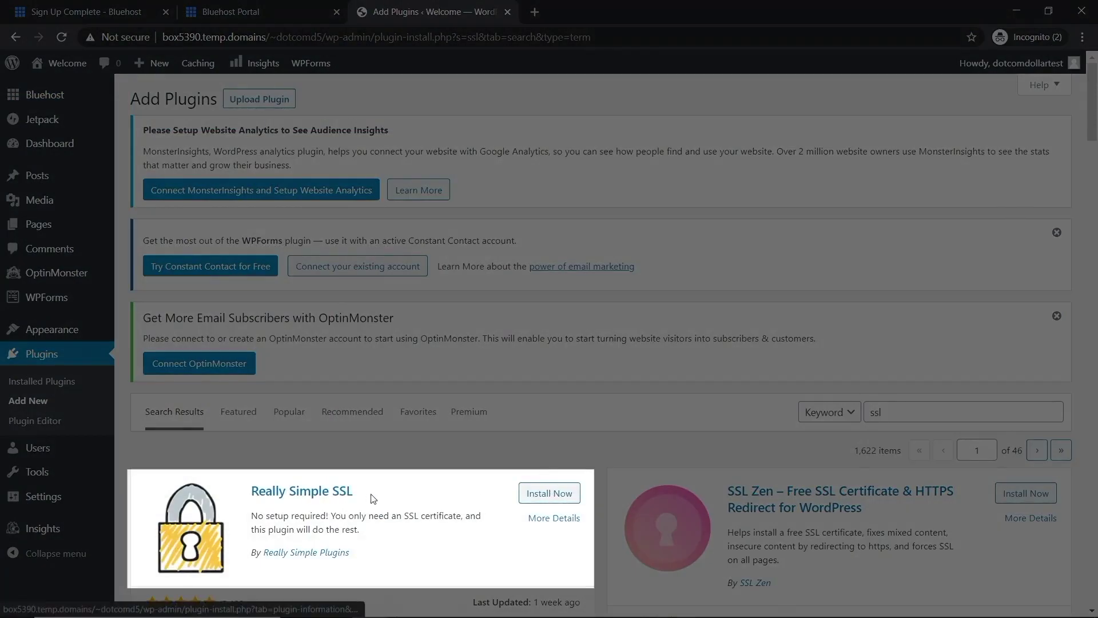
{"action": "left_click", "coordinate": [538, 496]}
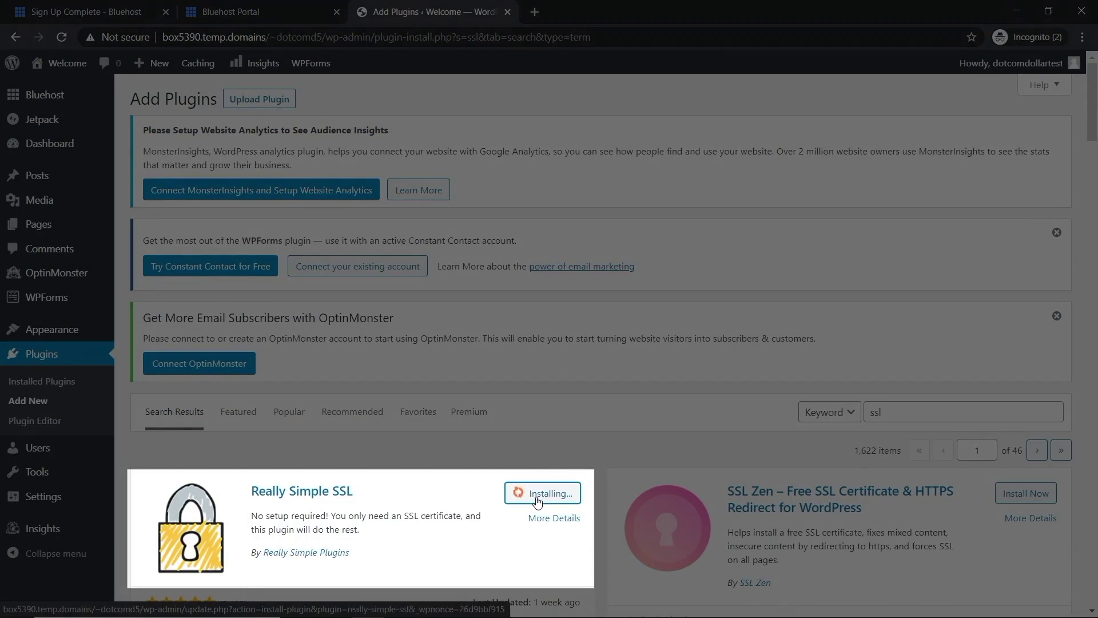
{"action": "left_click", "coordinate": [556, 495]}
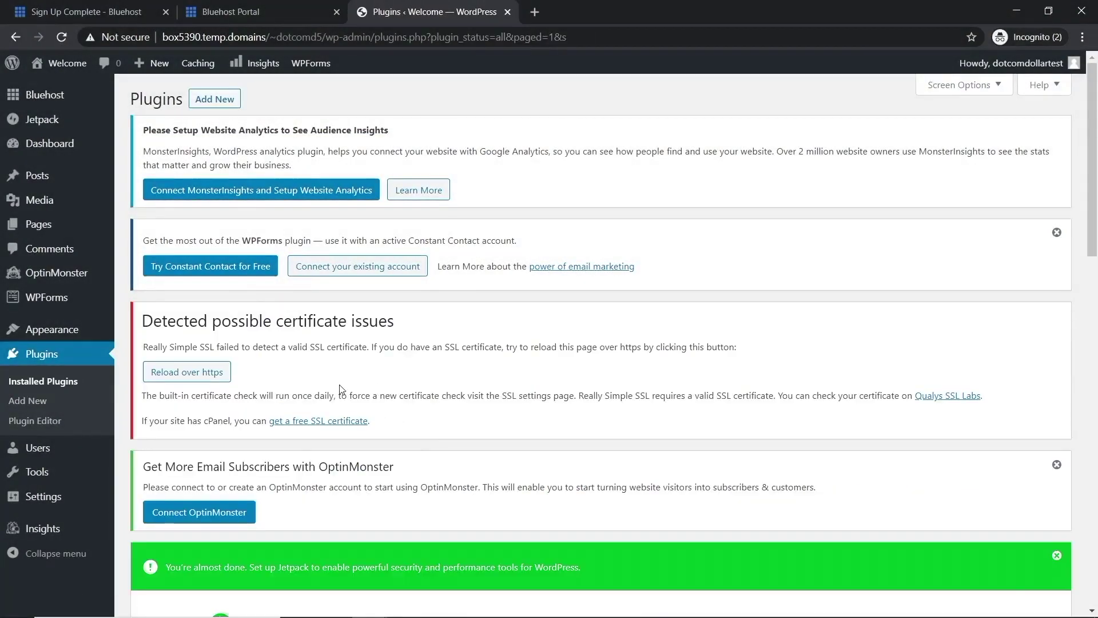
Step: In the General Settings, change http to https in both the WordPress Address and the Site Address
{"action": "left_click_drag", "start_coordinate": [163, 37], "coordinate": [269, 37]}
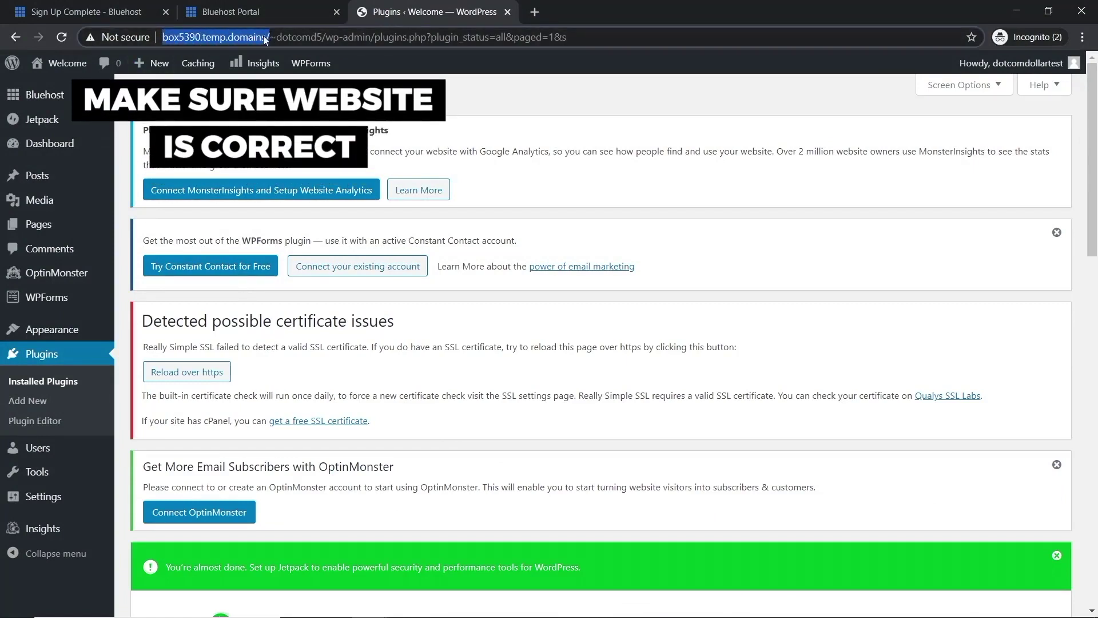
{"action": "mouse_move", "coordinate": [37, 501]}
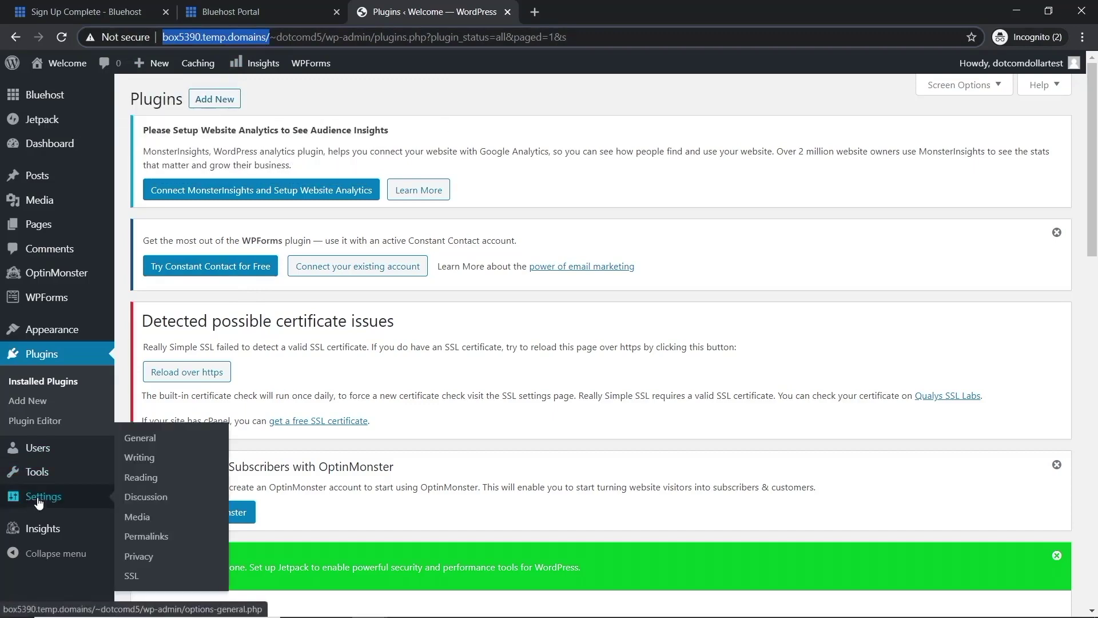
{"action": "left_click", "coordinate": [140, 438]}
{"action": "scroll", "coordinate": [278, 419], "scroll_direction": "down", "scroll_amount": 4}
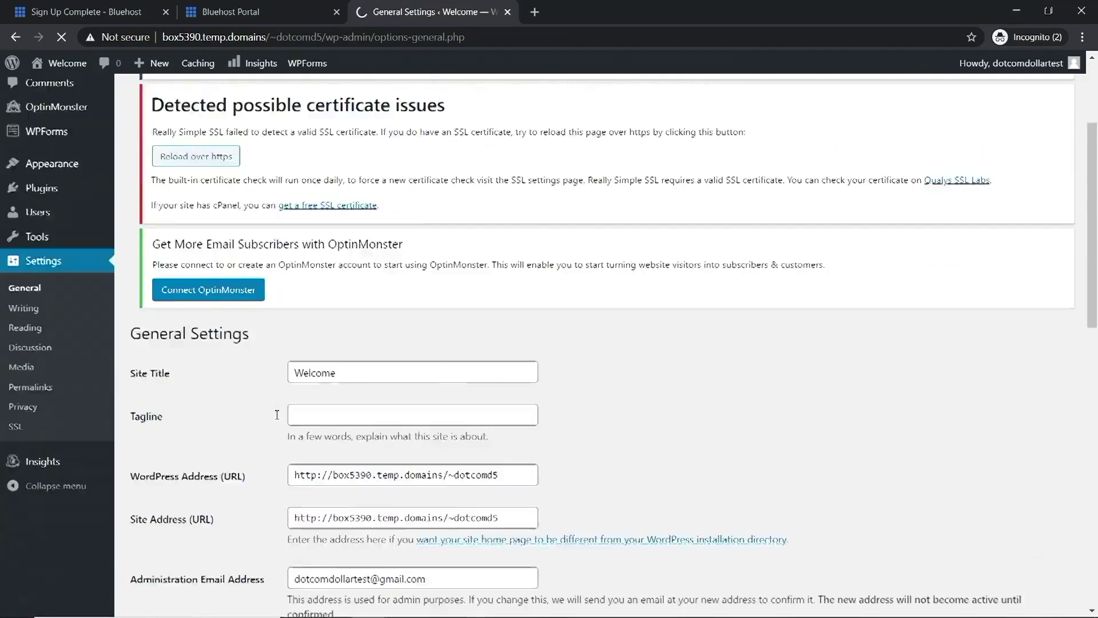
{"action": "scroll", "coordinate": [277, 420], "scroll_direction": "down", "scroll_amount": 1}
{"action": "left_click", "coordinate": [315, 380]}
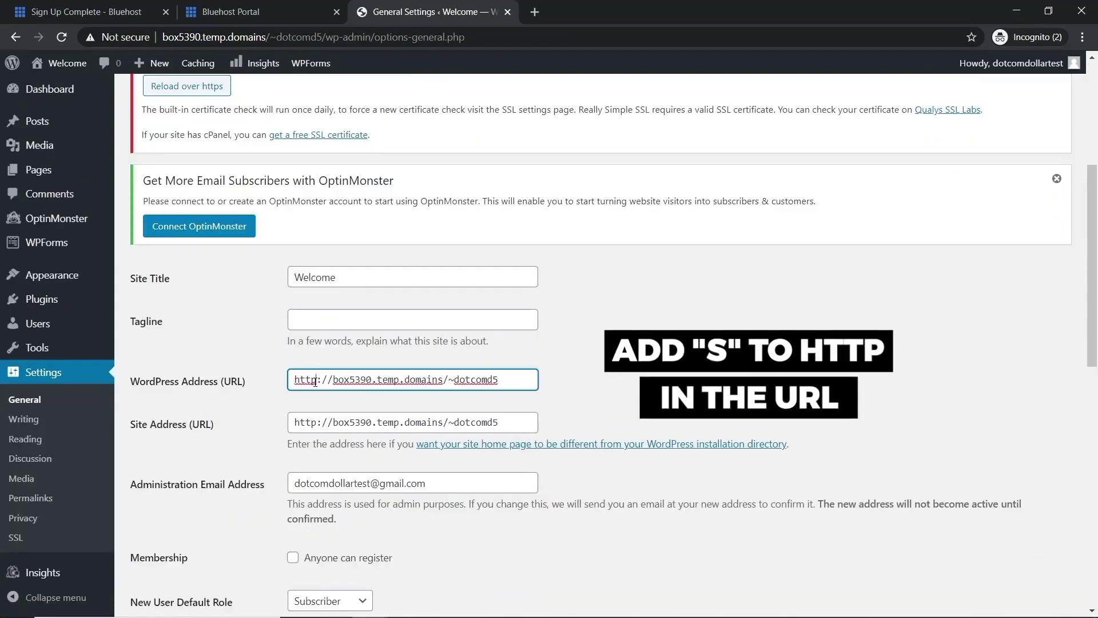
{"action": "type", "text": "s"}
{"action": "left_click", "coordinate": [315, 423]}
{"action": "type", "text": "s"}
{"action": "left_click_drag", "start_coordinate": [338, 381], "coordinate": [525, 383]}
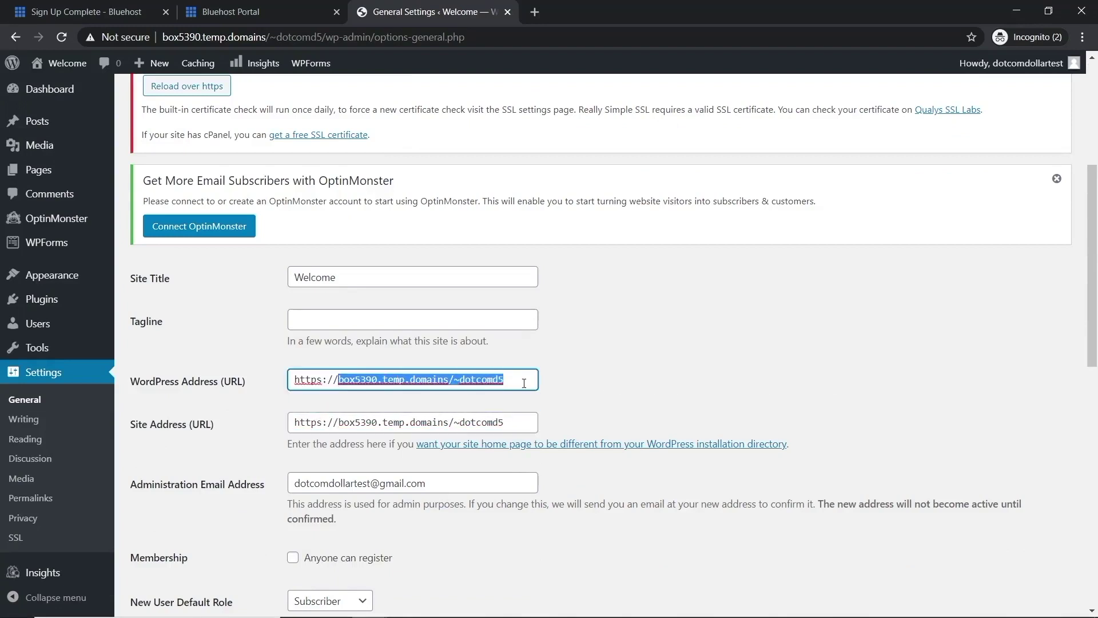
{"action": "type", "text": "dotcomdollar.xyz"}
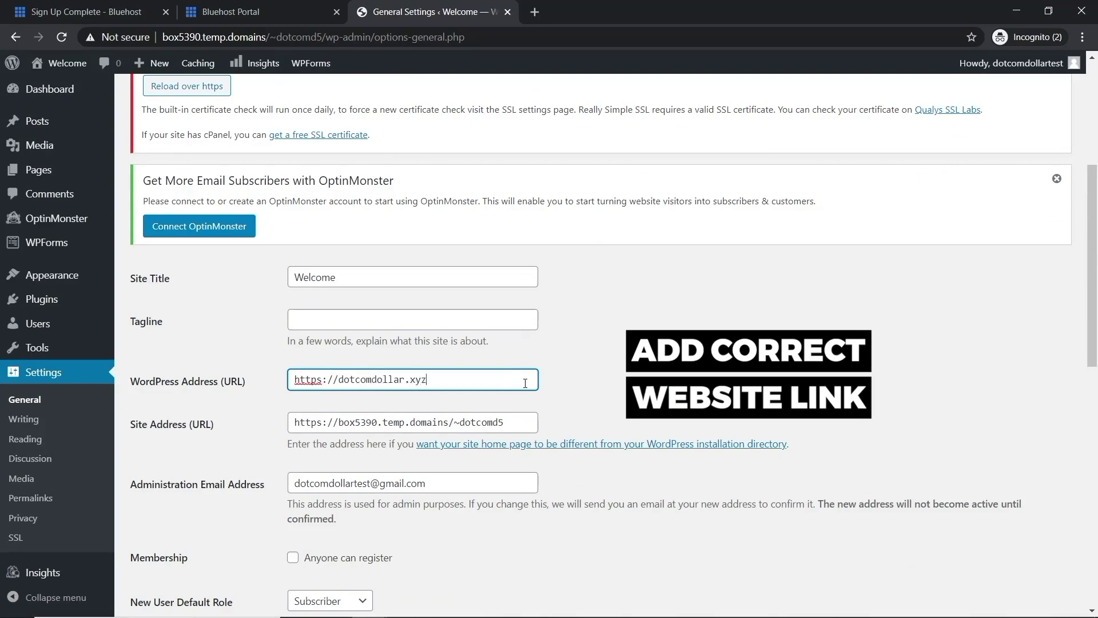
{"action": "key", "text": "ctrl+a"}
{"action": "key", "text": "ctrl+c"}
{"action": "left_click", "coordinate": [490, 422]}
{"action": "key", "text": "ctrl+a"}
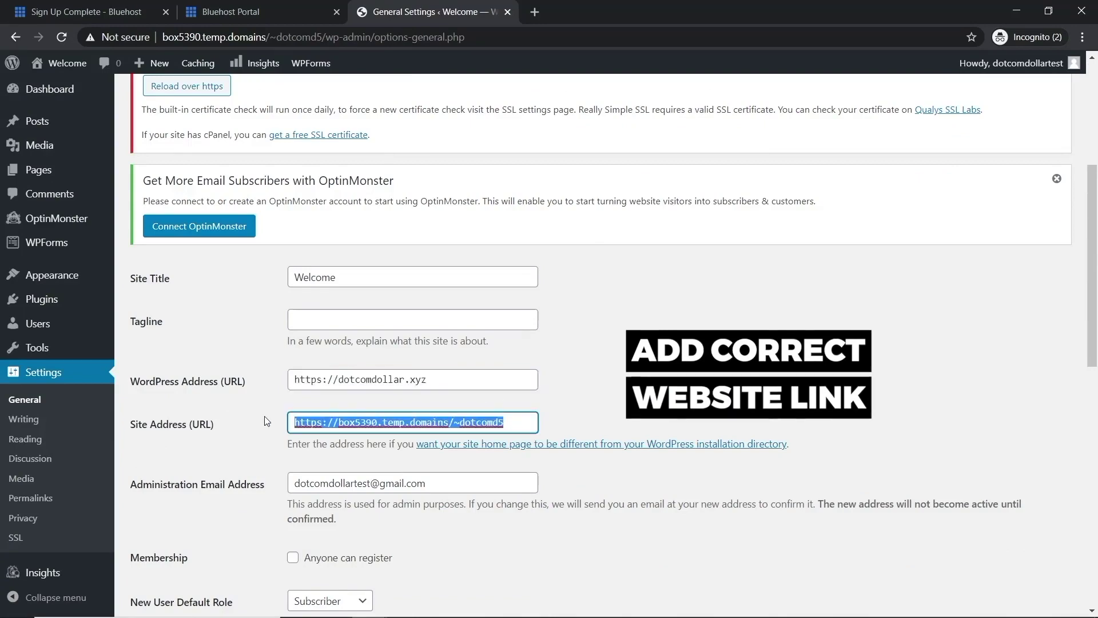
{"action": "key", "text": "ctrl+v"}
{"action": "scroll", "coordinate": [593, 374], "scroll_direction": "up", "scroll_amount": 1}
{"action": "scroll", "coordinate": [401, 377], "scroll_direction": "down", "scroll_amount": 9}
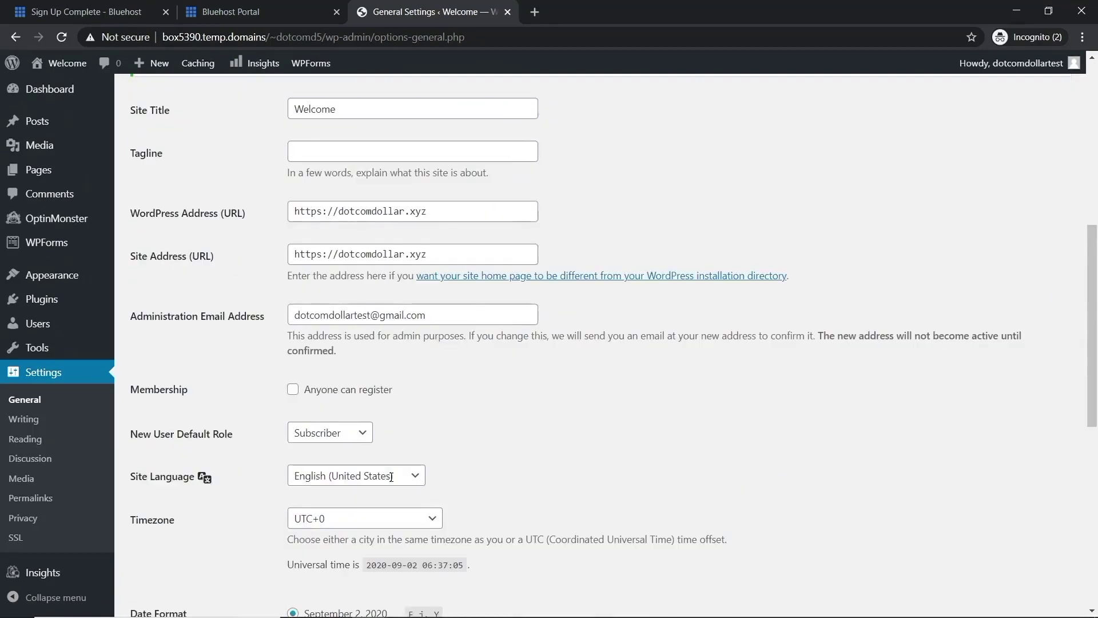
{"action": "scroll", "coordinate": [392, 482], "scroll_direction": "down", "scroll_amount": 5}
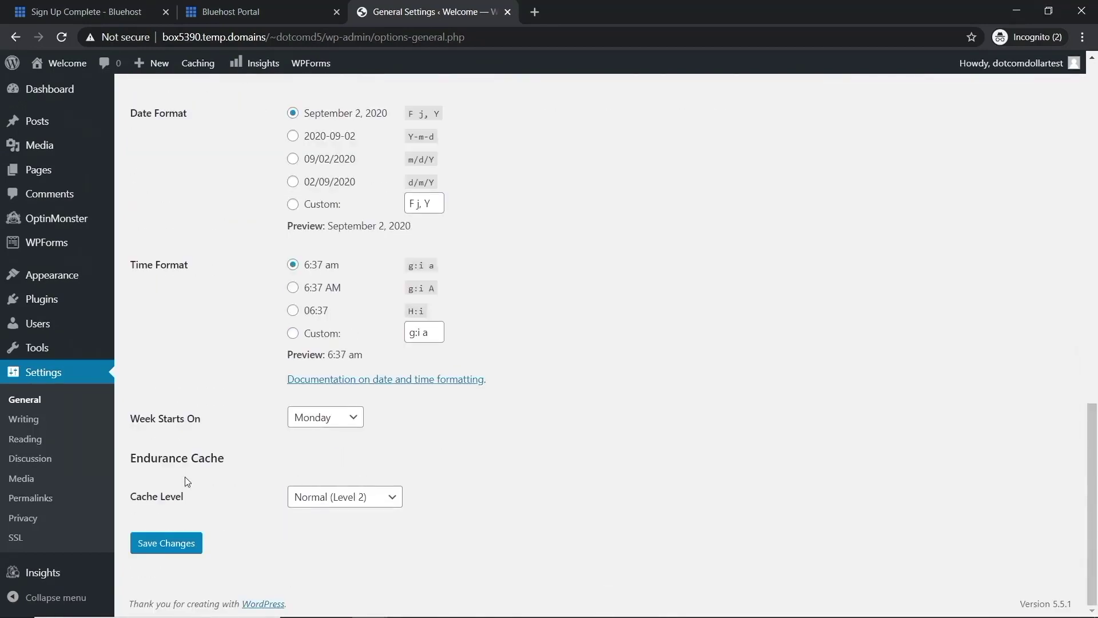
{"action": "left_click", "coordinate": [165, 544]}
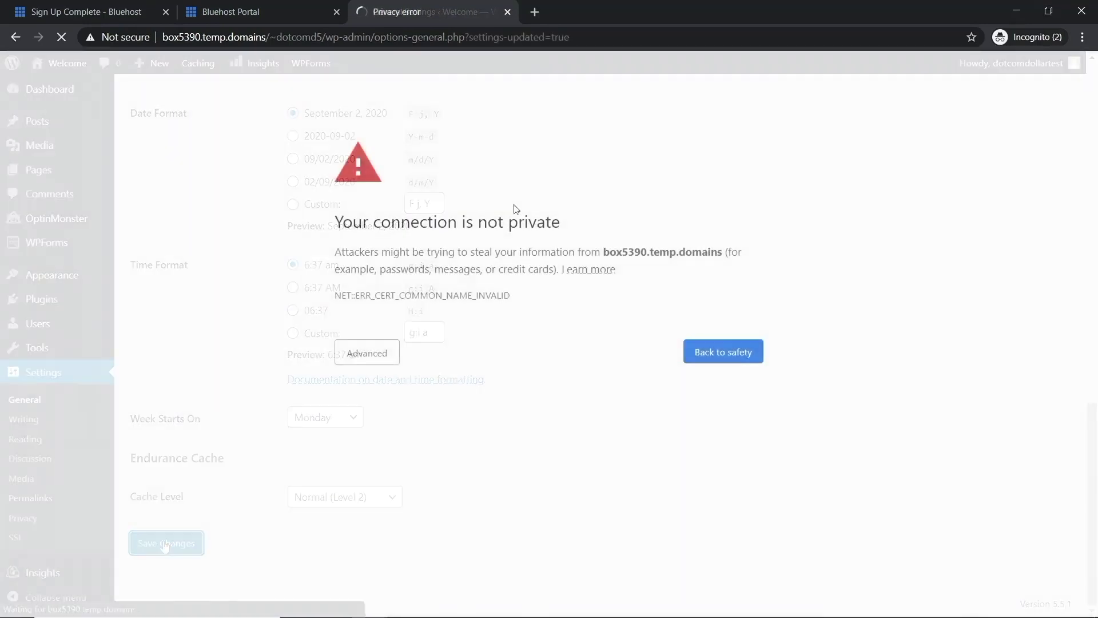
Step: Return to the Bluehost portal and log in to WordPress again from the site's management page
{"action": "left_click", "coordinate": [271, 19]}
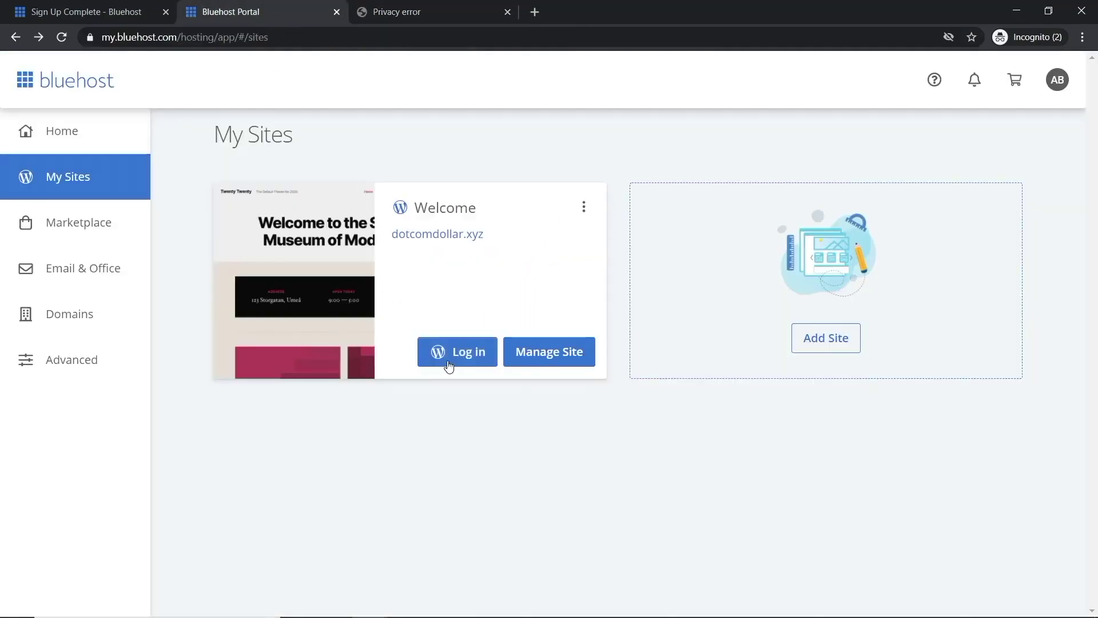
{"action": "left_click", "coordinate": [540, 362]}
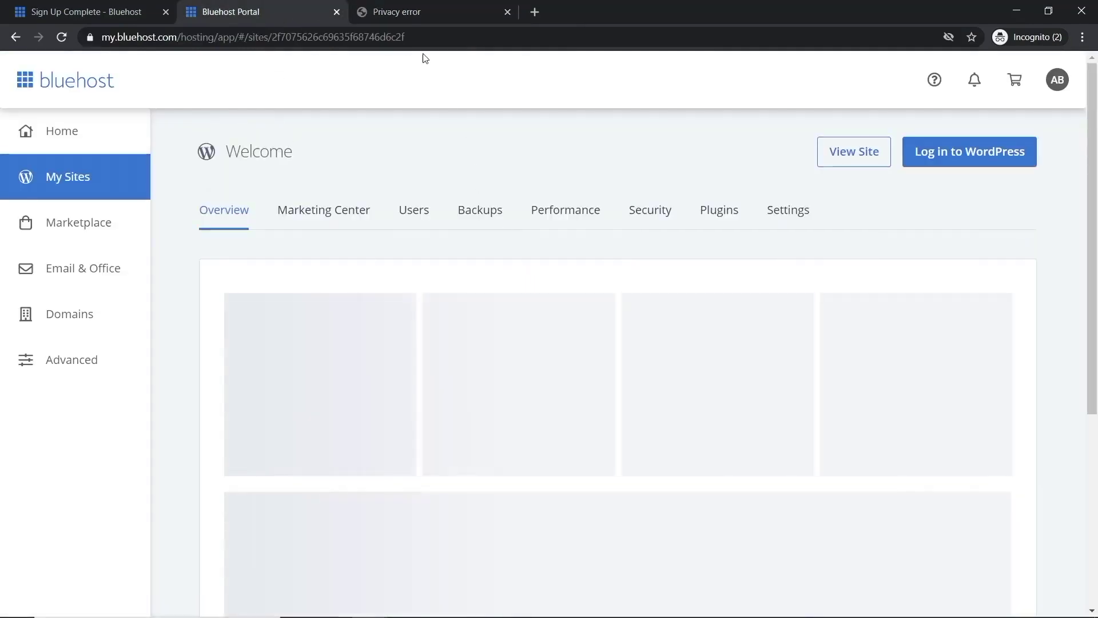
{"action": "left_click", "coordinate": [969, 161]}
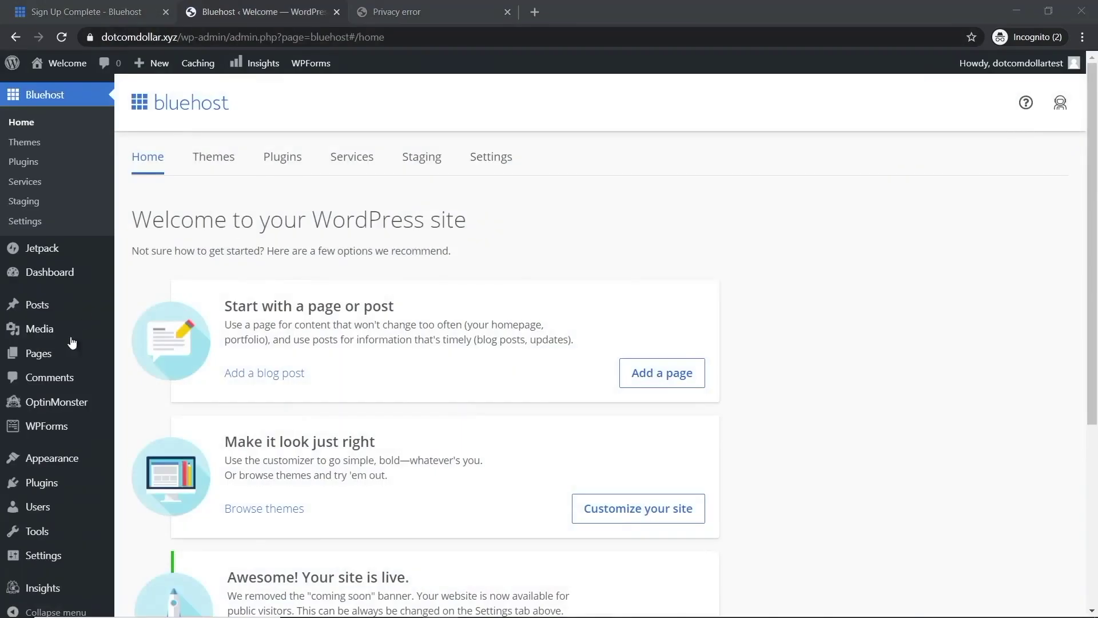
Step: Activate SSL from the Really Simple SSL notice on the Plugins page and visit the live site
{"action": "left_click", "coordinate": [70, 493]}
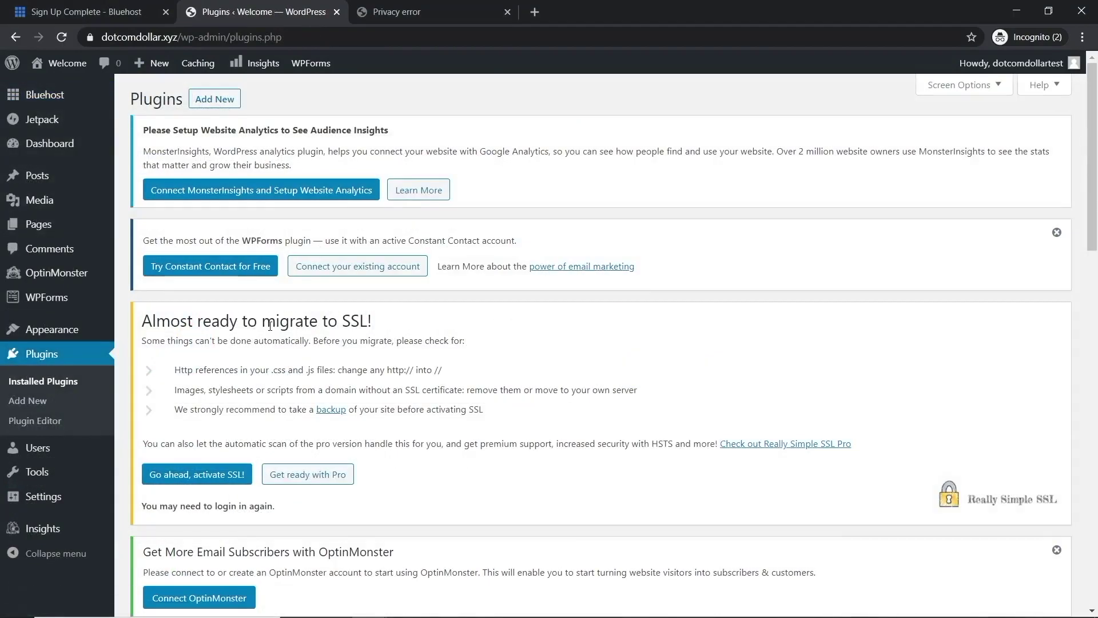
{"action": "left_click", "coordinate": [219, 482]}
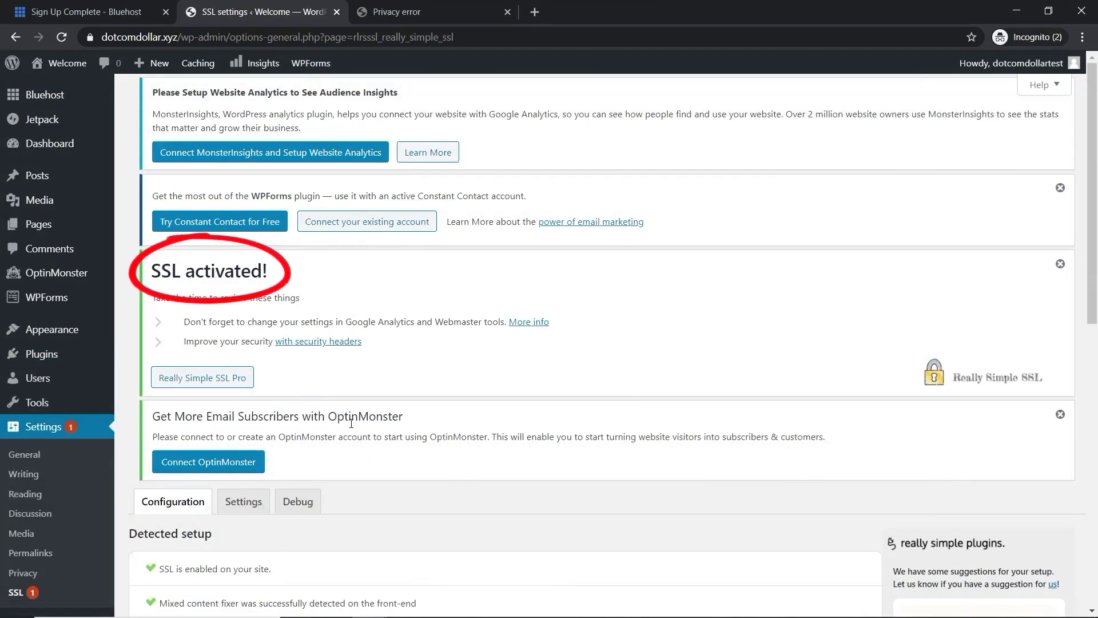
{"action": "mouse_move", "coordinate": [62, 63]}
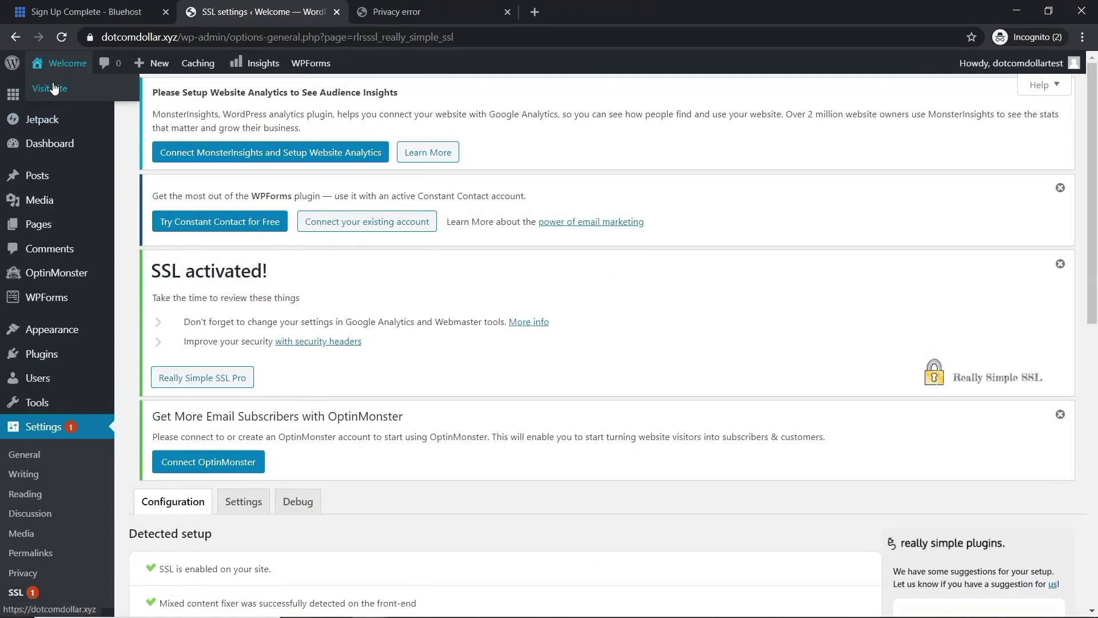
{"action": "left_click", "coordinate": [54, 89]}
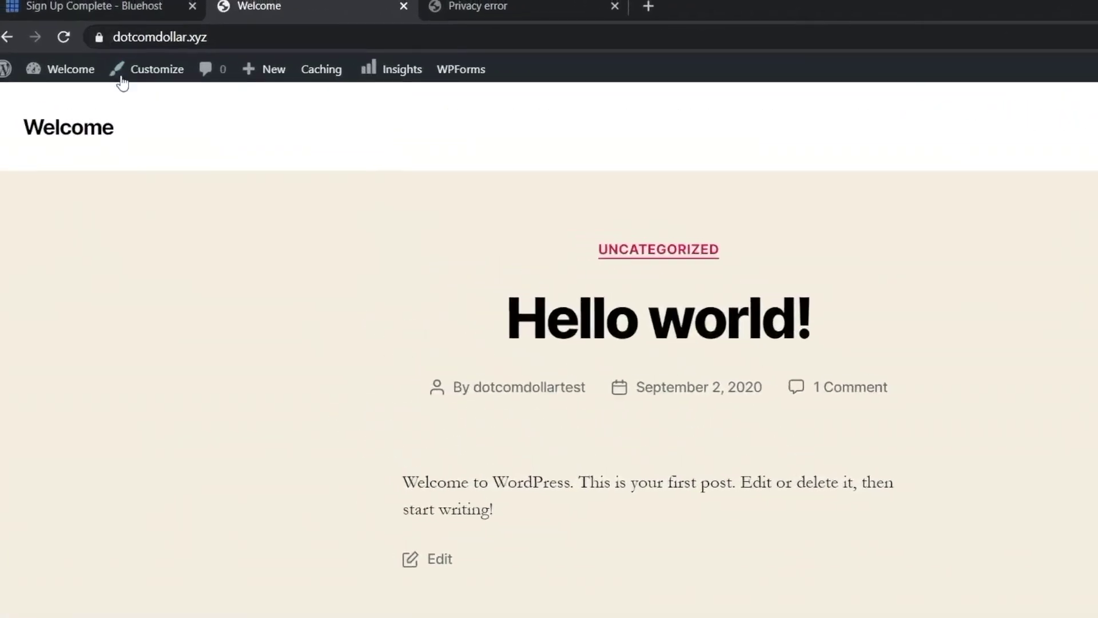
Step: Check the live site's connection security details and its address
{"action": "left_click", "coordinate": [150, 58]}
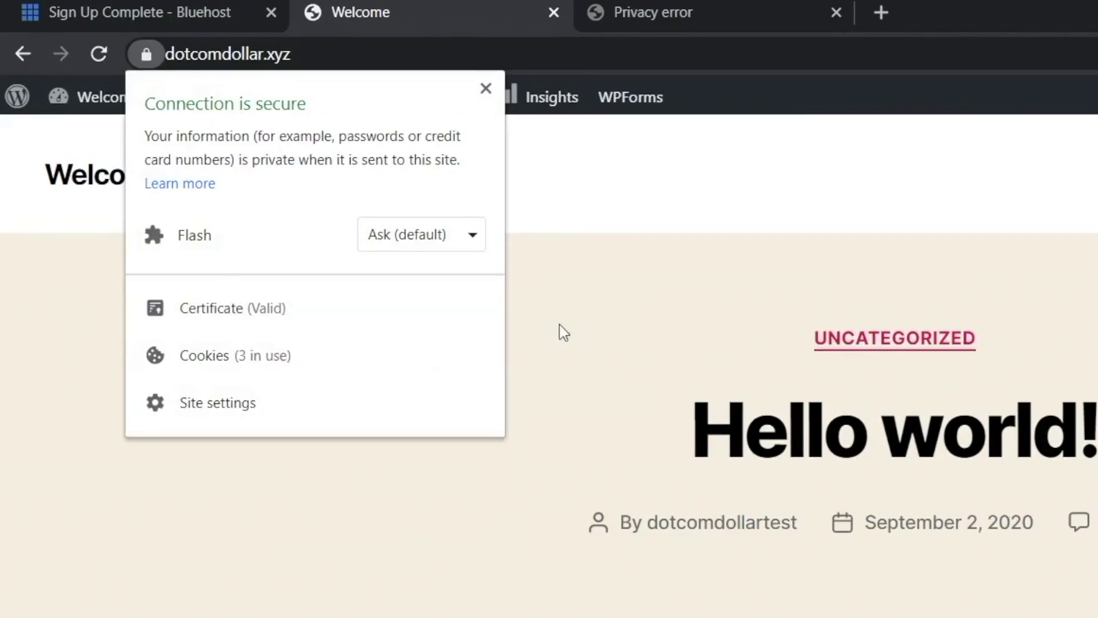
{"action": "left_click", "coordinate": [603, 301]}
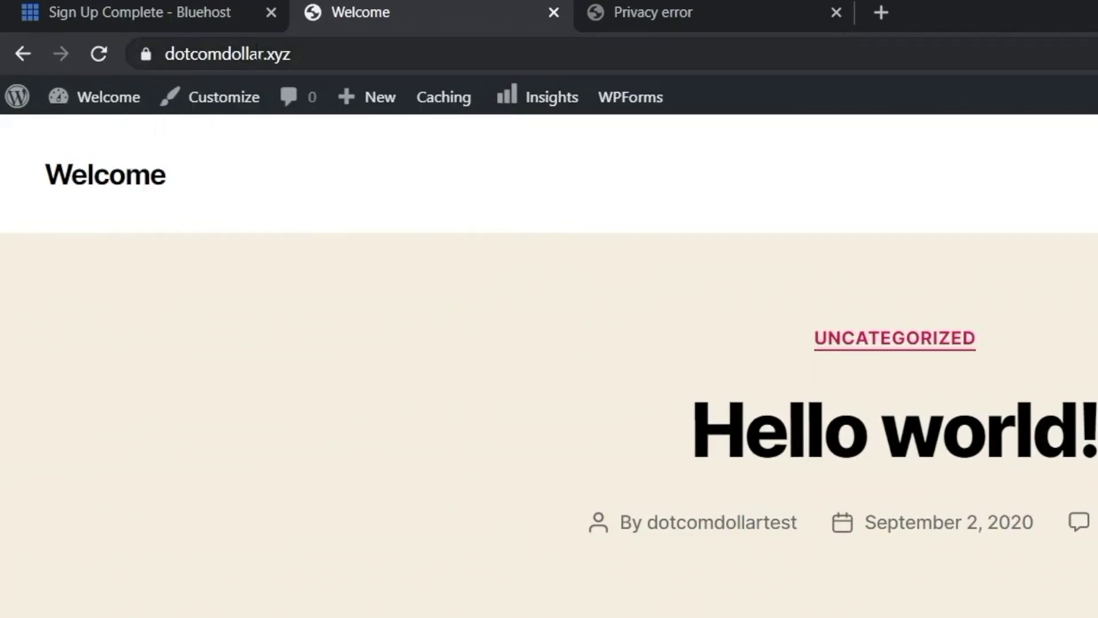
{"action": "left_click_drag", "start_coordinate": [310, 54], "coordinate": [164, 54]}
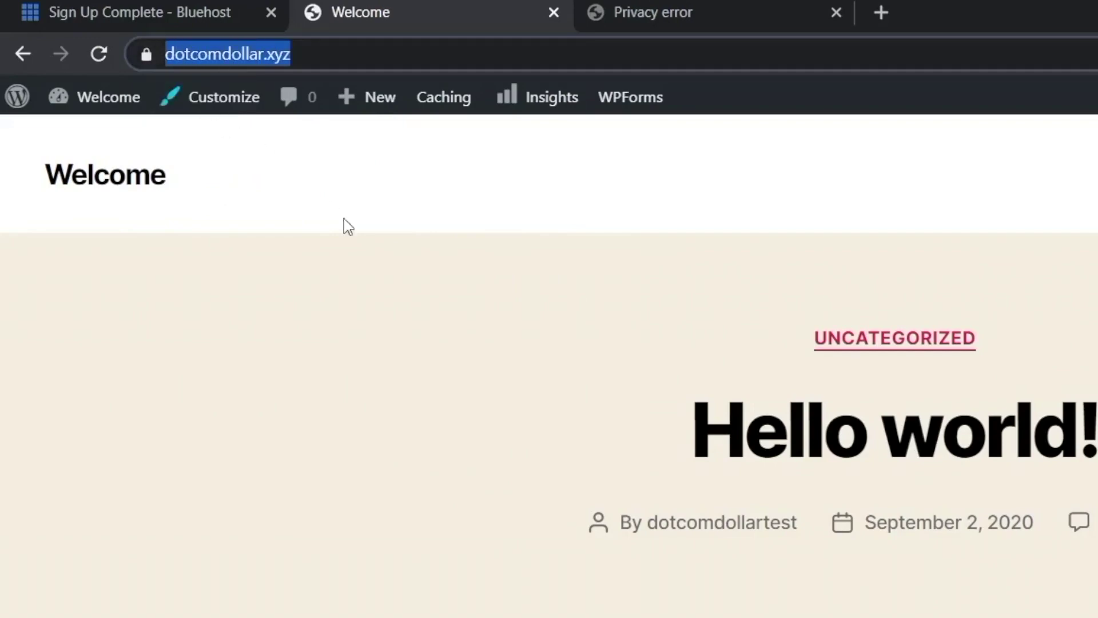
{"action": "left_click", "coordinate": [414, 300]}
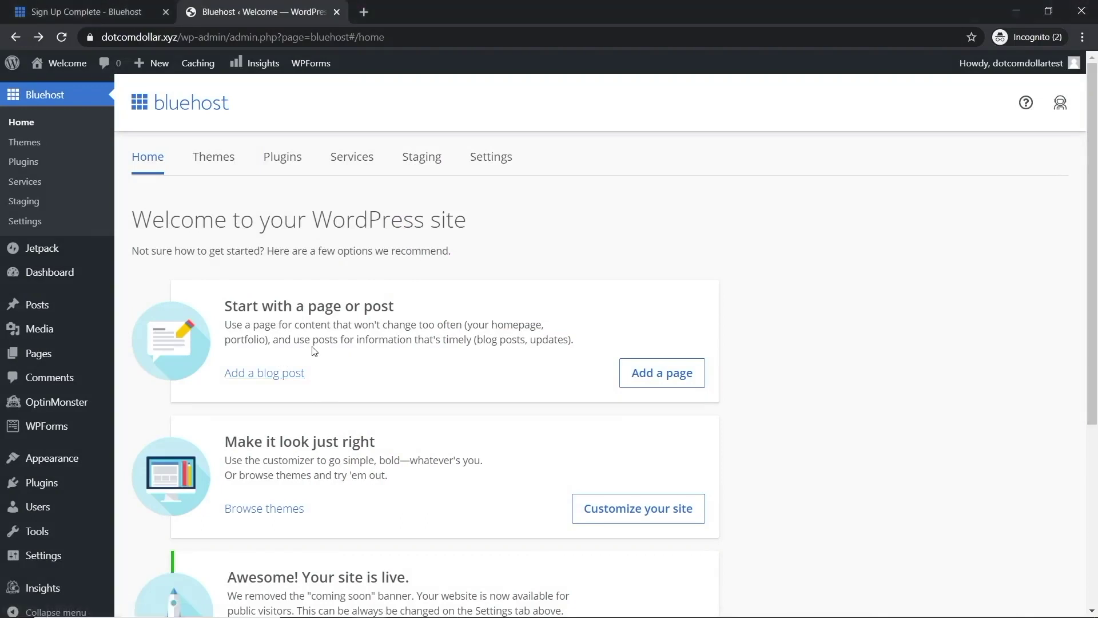
Step: Search for the theme "astra" among the new WordPress themes, then install and activate Astra
{"action": "mouse_move", "coordinate": [22, 458]}
{"action": "left_click", "coordinate": [136, 461]}
{"action": "scroll", "coordinate": [579, 386], "scroll_direction": "down", "scroll_amount": 3}
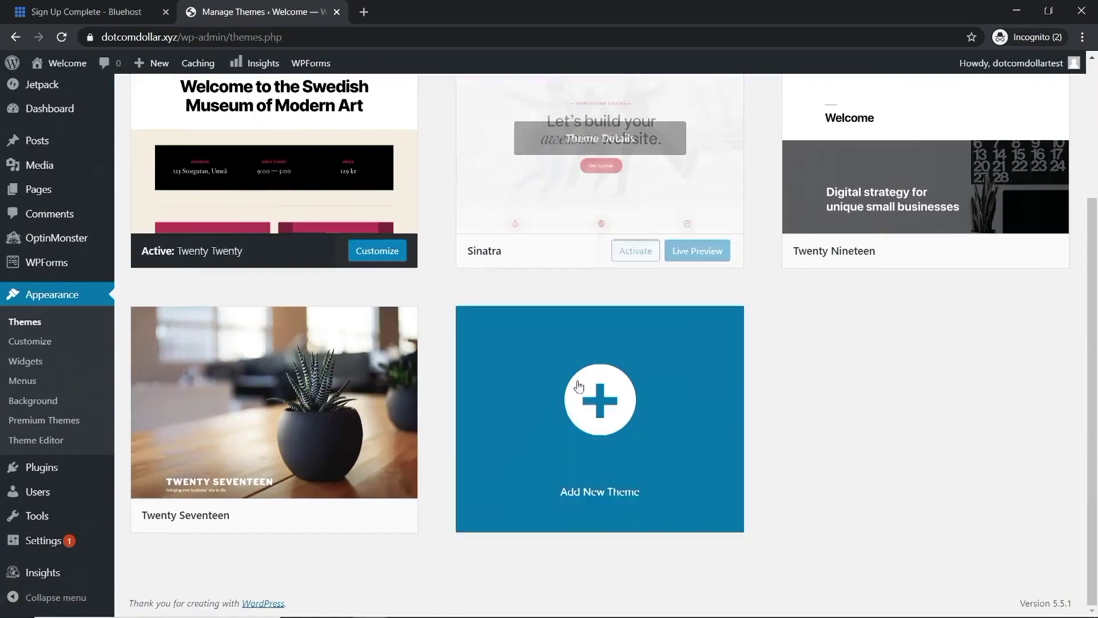
{"action": "left_click", "coordinate": [598, 418]}
{"action": "left_click", "coordinate": [890, 248]}
{"action": "type", "text": "astra"}
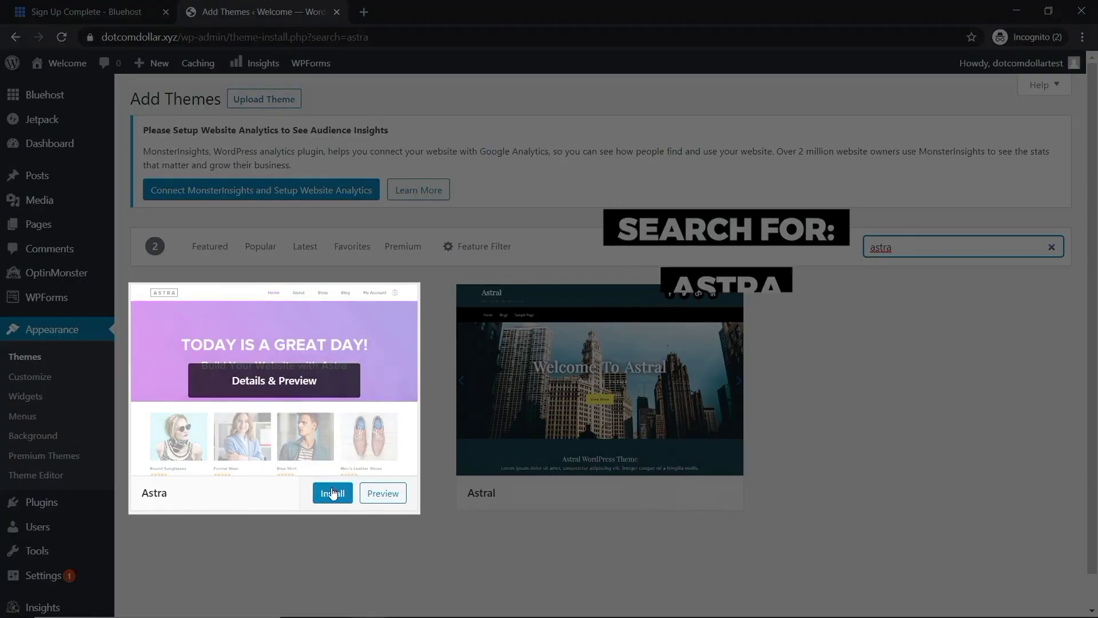
{"action": "left_click", "coordinate": [331, 494]}
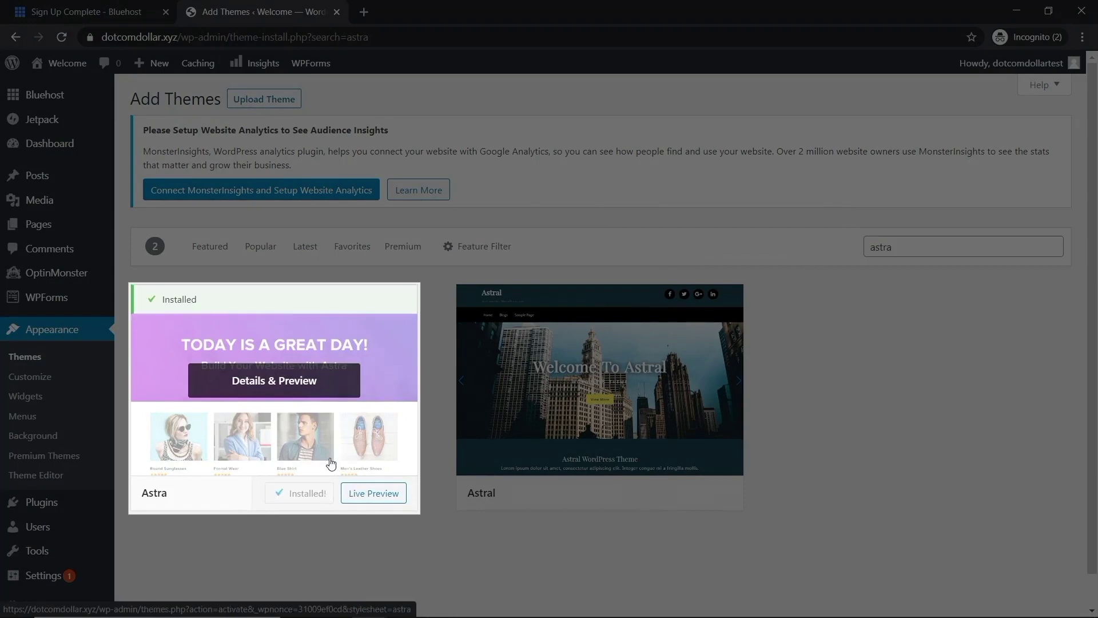
{"action": "left_click", "coordinate": [314, 496]}
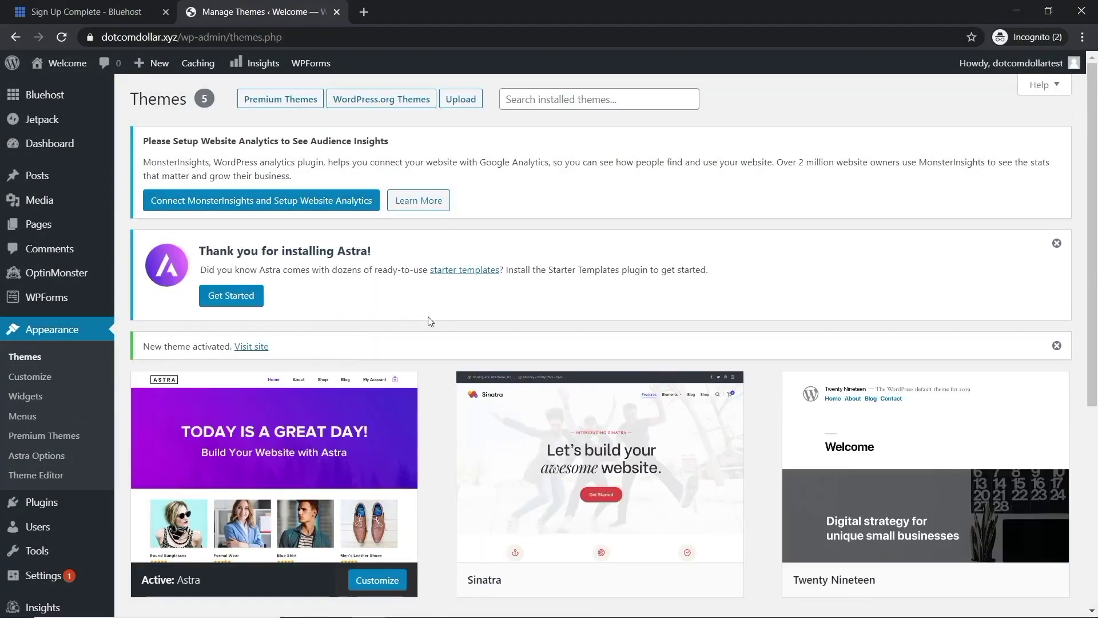
Step: Choose Elementor as the page builder for Astra's starter templates and open the Outdoor Adventure template
{"action": "left_click", "coordinate": [232, 296]}
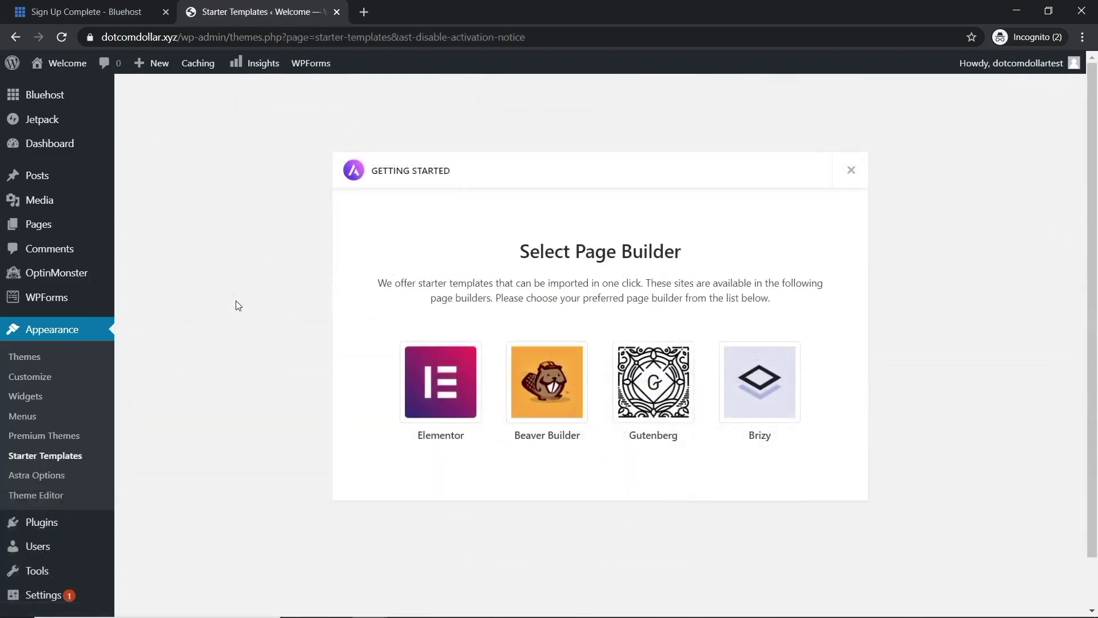
{"action": "left_click", "coordinate": [416, 379]}
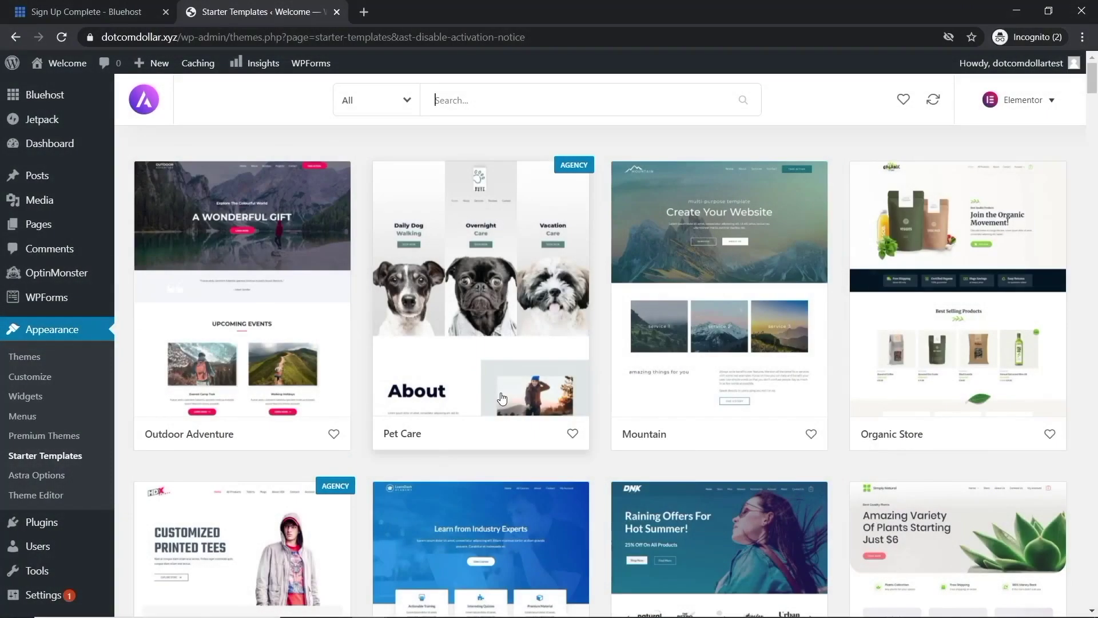
{"action": "scroll", "coordinate": [504, 398], "scroll_direction": "down", "scroll_amount": 5}
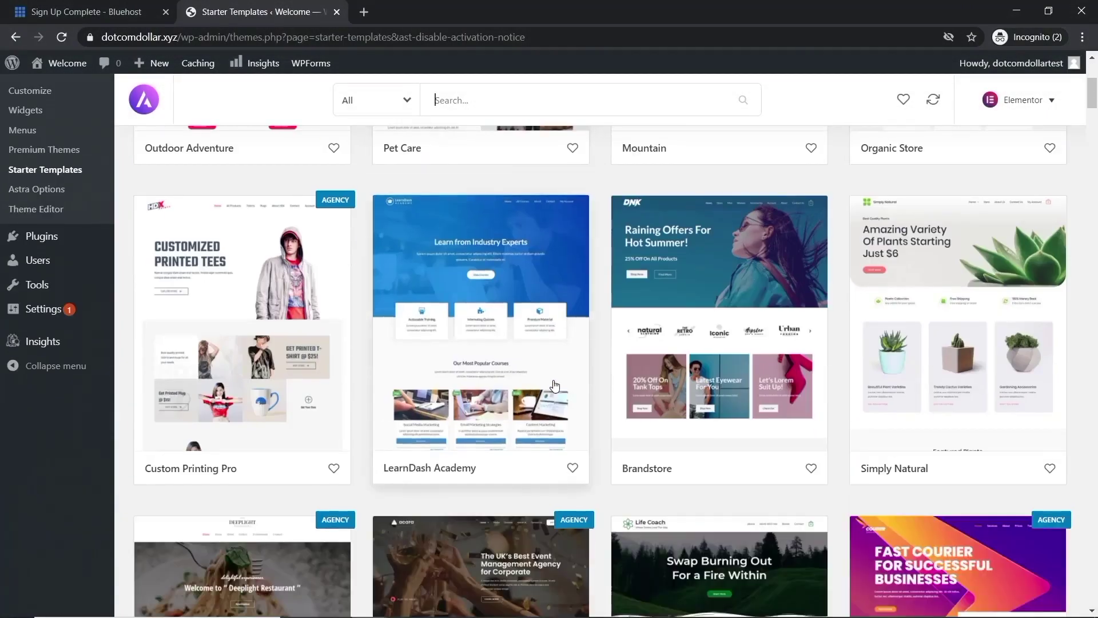
{"action": "scroll", "coordinate": [611, 380], "scroll_direction": "down", "scroll_amount": 15}
{"action": "scroll", "coordinate": [611, 382], "scroll_direction": "down", "scroll_amount": 10}
{"action": "scroll", "coordinate": [612, 381], "scroll_direction": "down", "scroll_amount": 3}
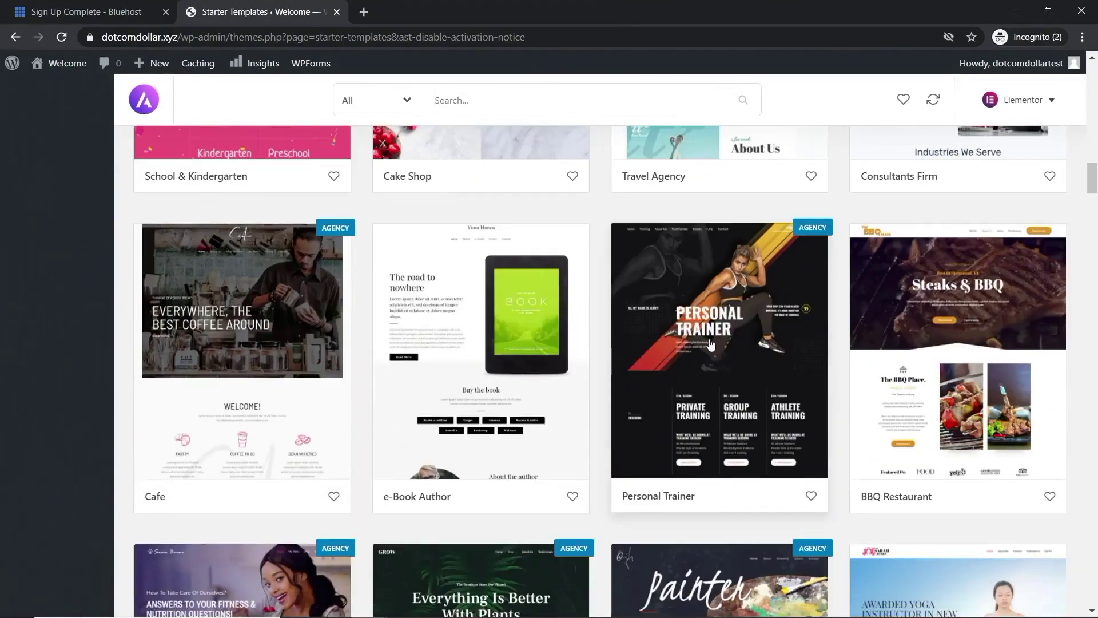
{"action": "scroll", "coordinate": [719, 352], "scroll_direction": "down", "scroll_amount": 5}
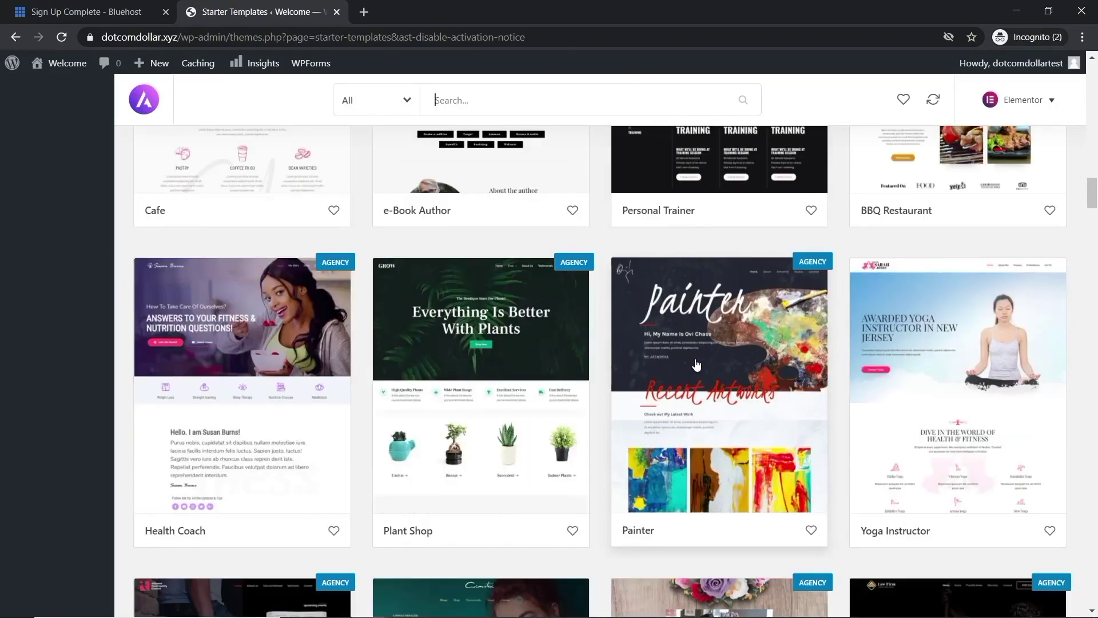
{"action": "scroll", "coordinate": [696, 364], "scroll_direction": "up", "scroll_amount": 20}
{"action": "scroll", "coordinate": [609, 393], "scroll_direction": "up", "scroll_amount": 6}
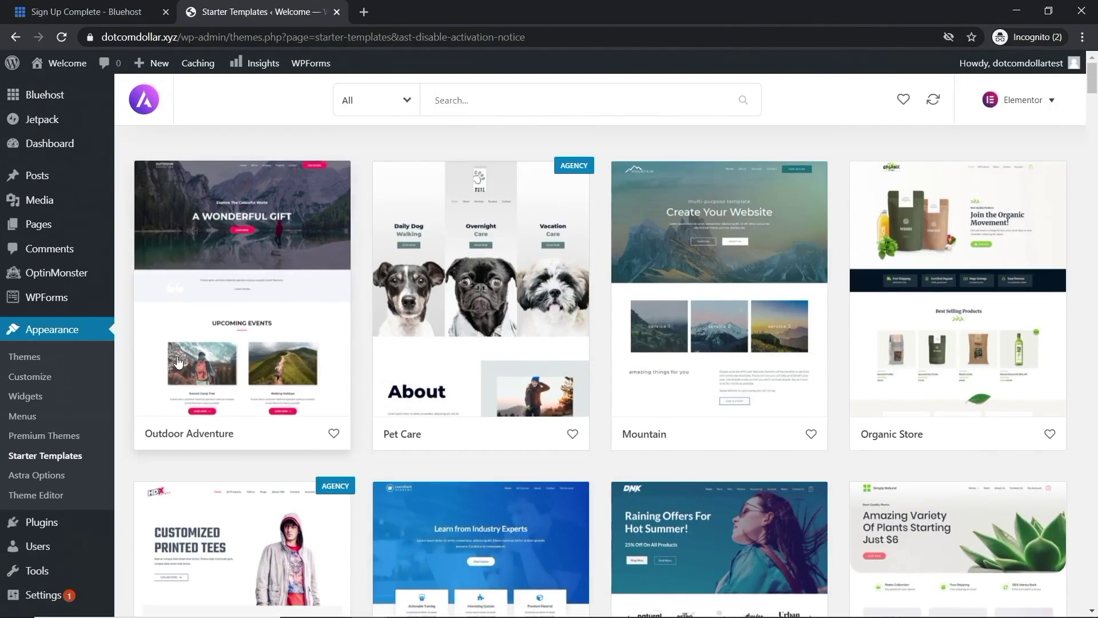
{"action": "left_click", "coordinate": [238, 320]}
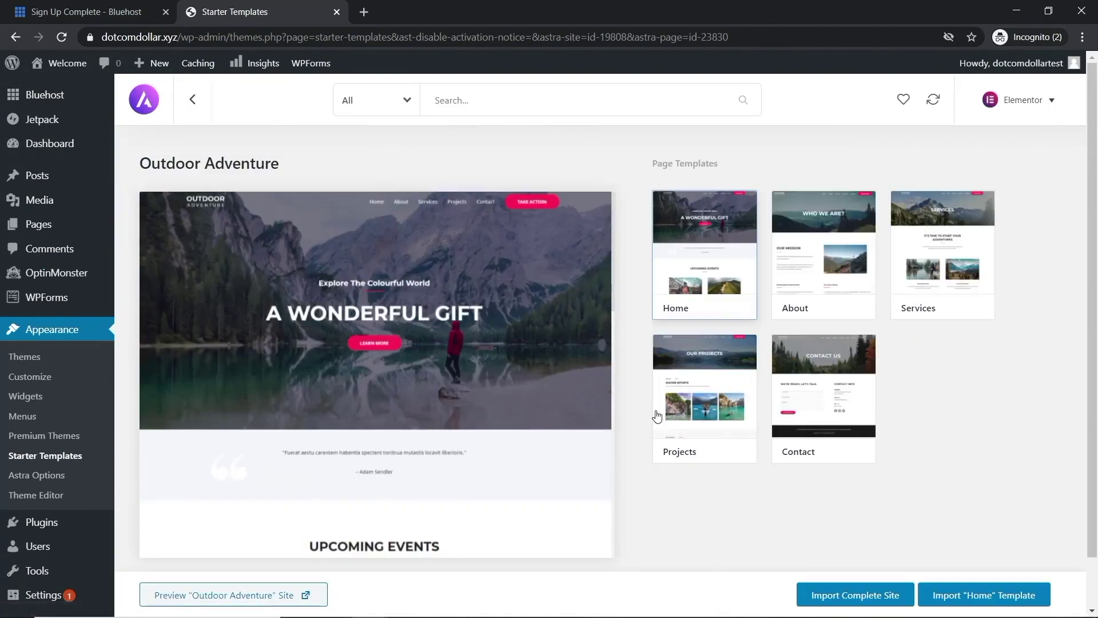
Step: Import the complete Outdoor Adventure site with Delete Previously Imported Site also enabled
{"action": "left_click", "coordinate": [872, 603]}
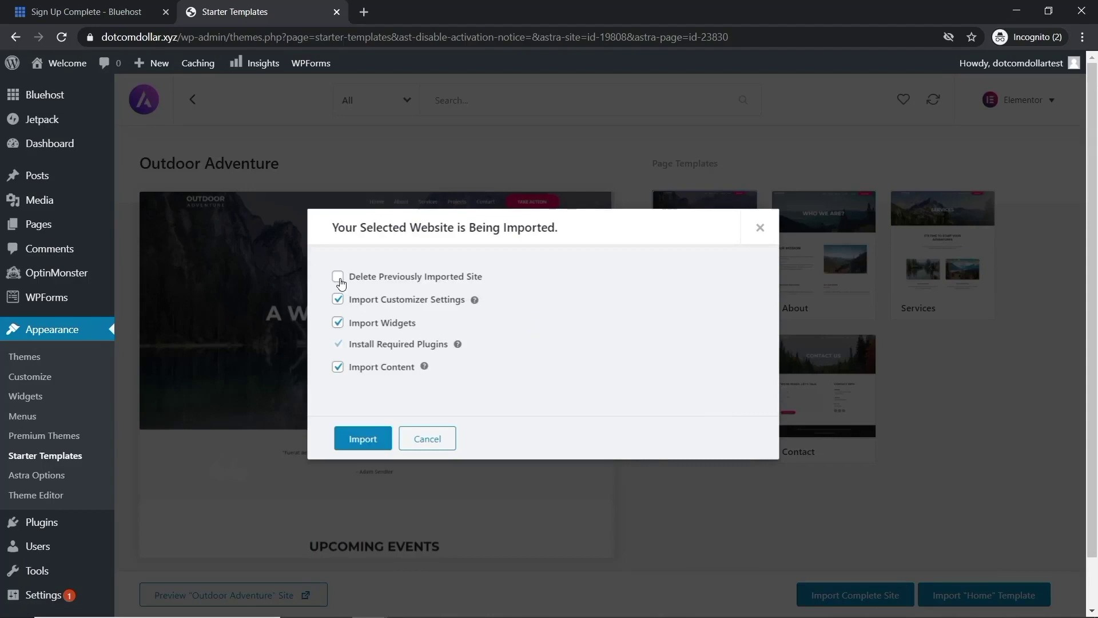
{"action": "left_click", "coordinate": [338, 277]}
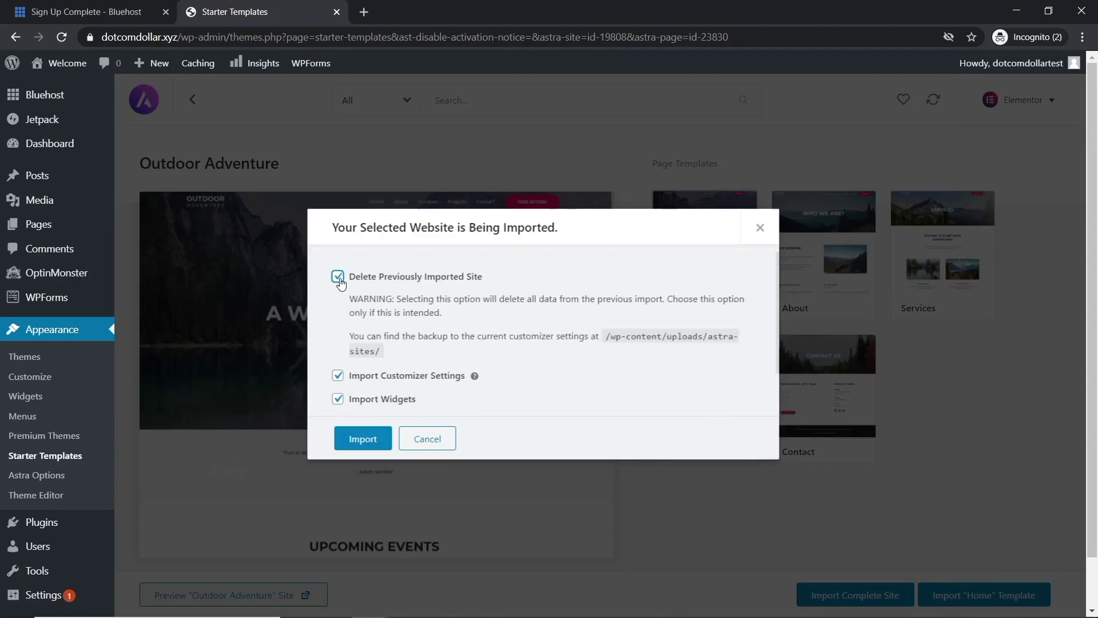
{"action": "left_click", "coordinate": [369, 442]}
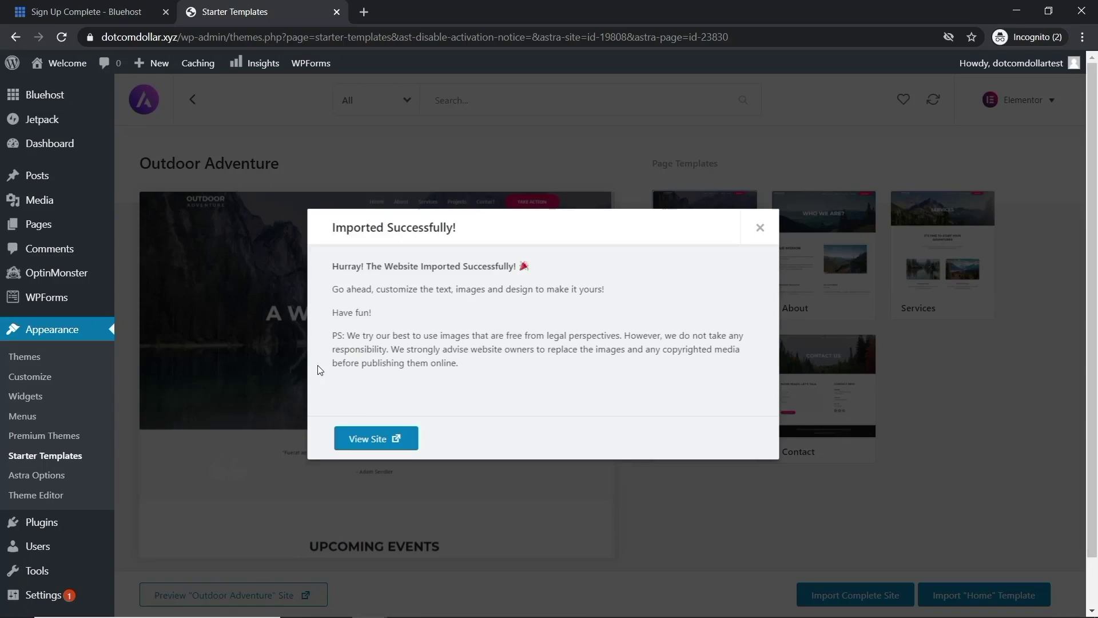
Step: View the imported site and look through its home page from the header to the footer
{"action": "left_click", "coordinate": [360, 439]}
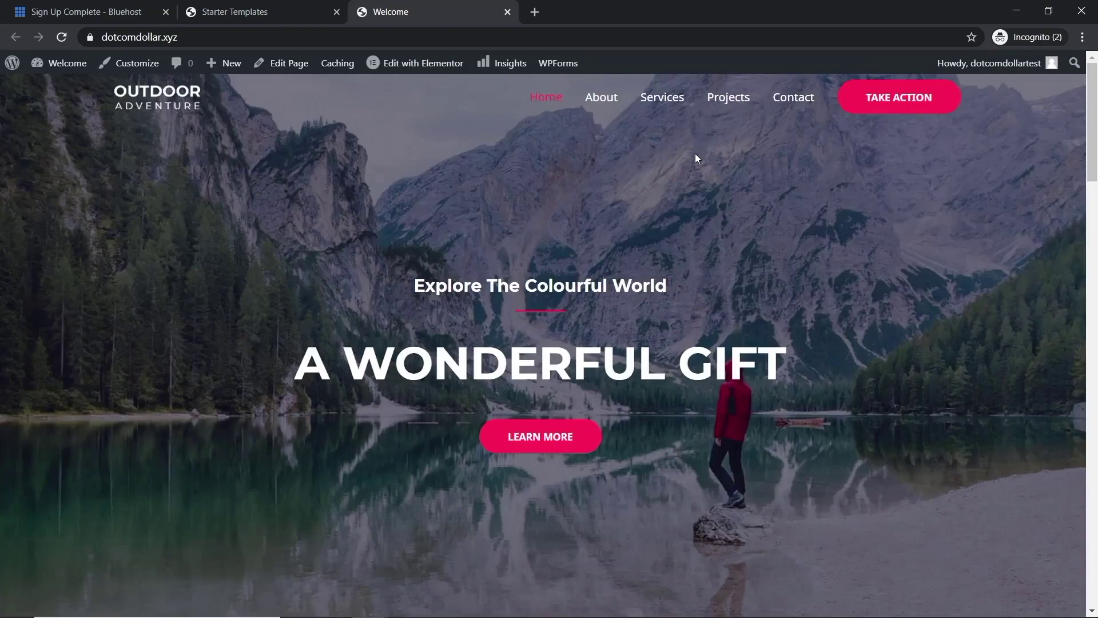
{"action": "scroll", "coordinate": [697, 158], "scroll_direction": "down", "scroll_amount": 2}
{"action": "scroll", "coordinate": [696, 158], "scroll_direction": "down", "scroll_amount": 12}
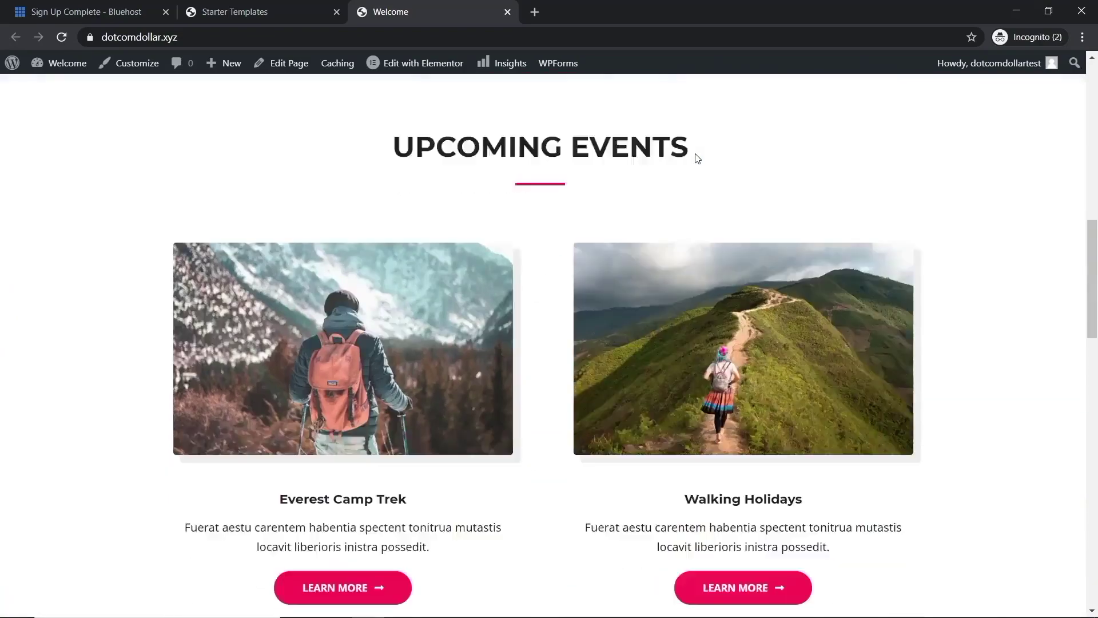
{"action": "scroll", "coordinate": [696, 159], "scroll_direction": "down", "scroll_amount": 15}
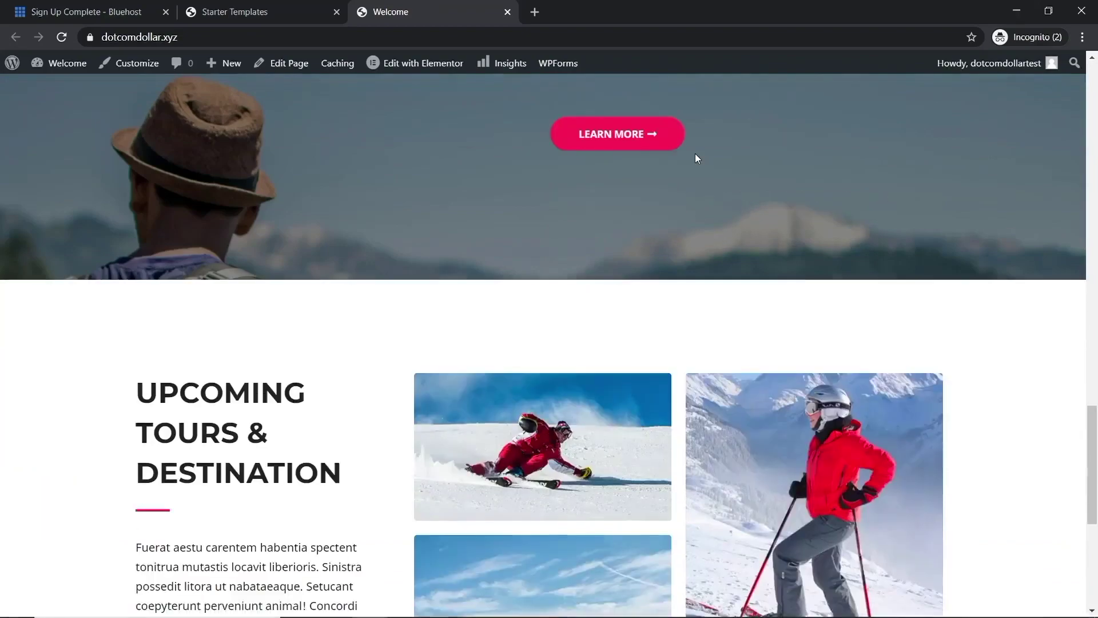
{"action": "scroll", "coordinate": [696, 154], "scroll_direction": "down", "scroll_amount": 3}
{"action": "scroll", "coordinate": [696, 154], "scroll_direction": "up", "scroll_amount": 6}
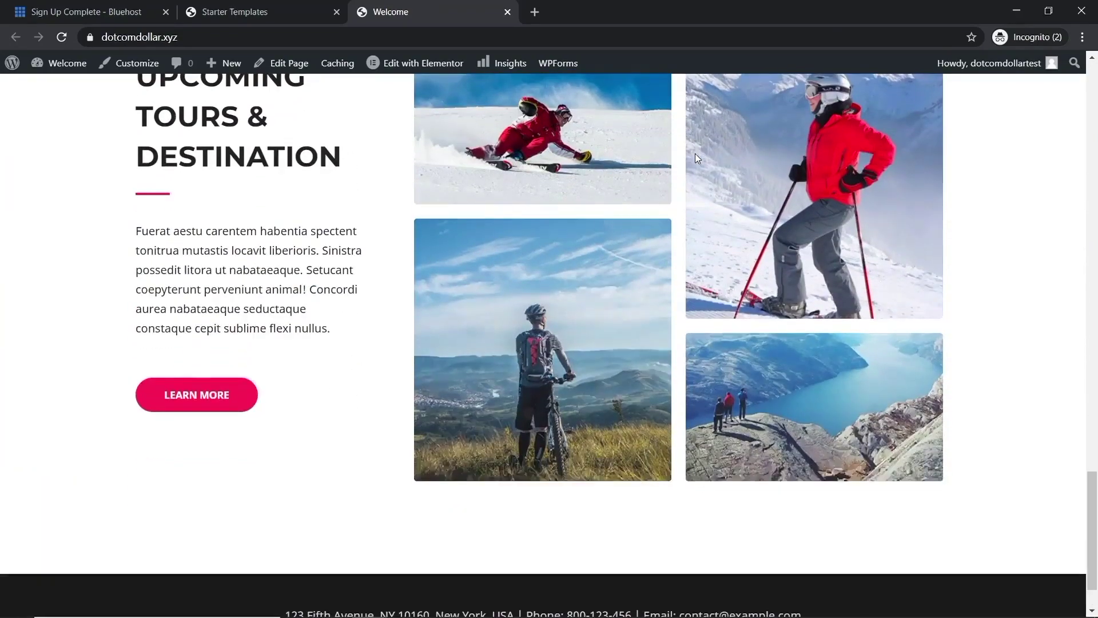
{"action": "scroll", "coordinate": [697, 158], "scroll_direction": "up", "scroll_amount": 18}
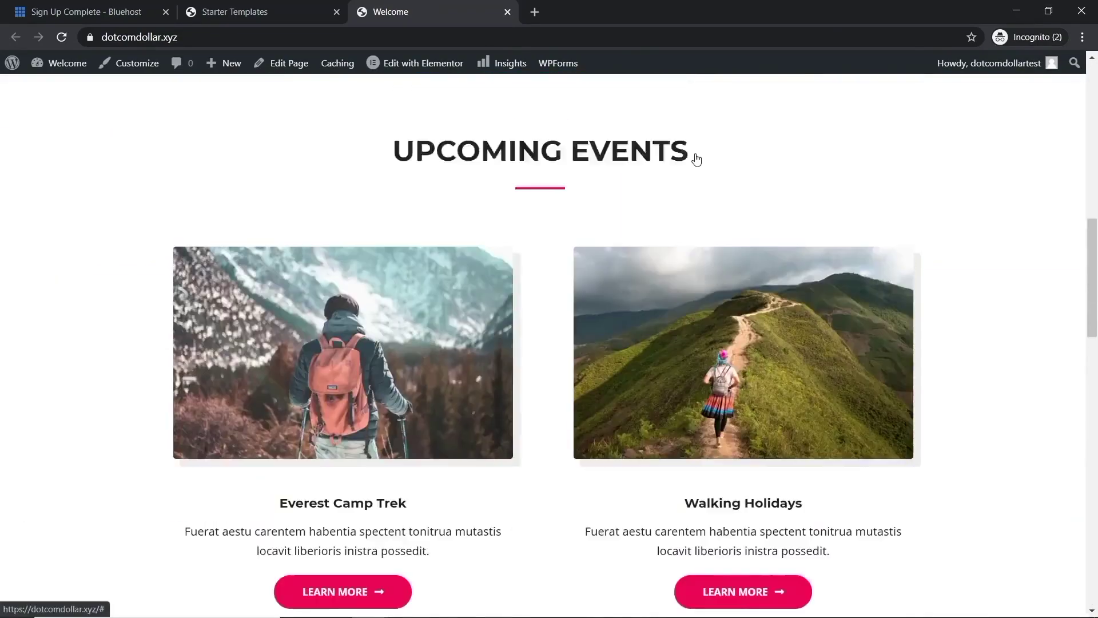
{"action": "scroll", "coordinate": [696, 159], "scroll_direction": "down", "scroll_amount": 6}
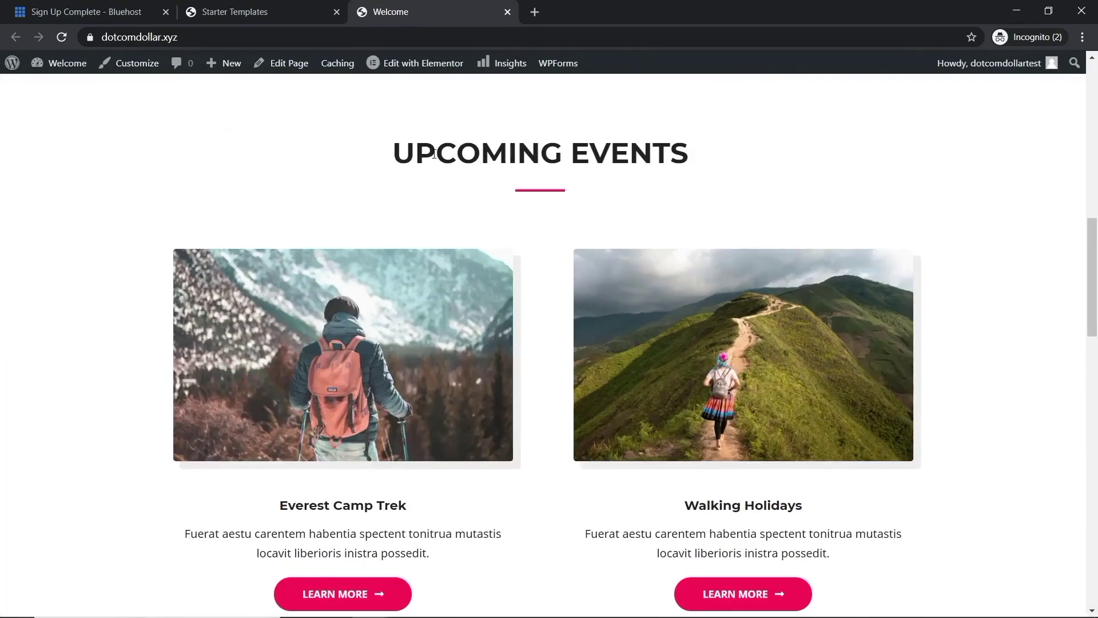
{"action": "scroll", "coordinate": [448, 176], "scroll_direction": "up", "scroll_amount": 10}
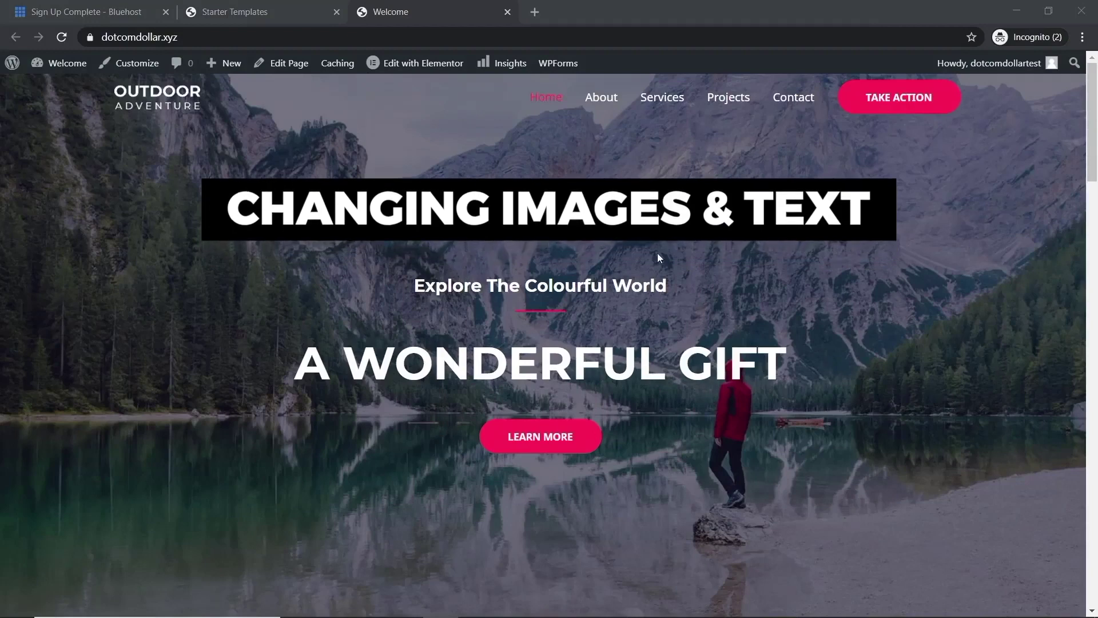
Step: Open the home page in the Elementor editor and change the "Explore The Colourful World" heading to "Dotcom Dollar"
{"action": "mouse_move", "coordinate": [412, 67]}
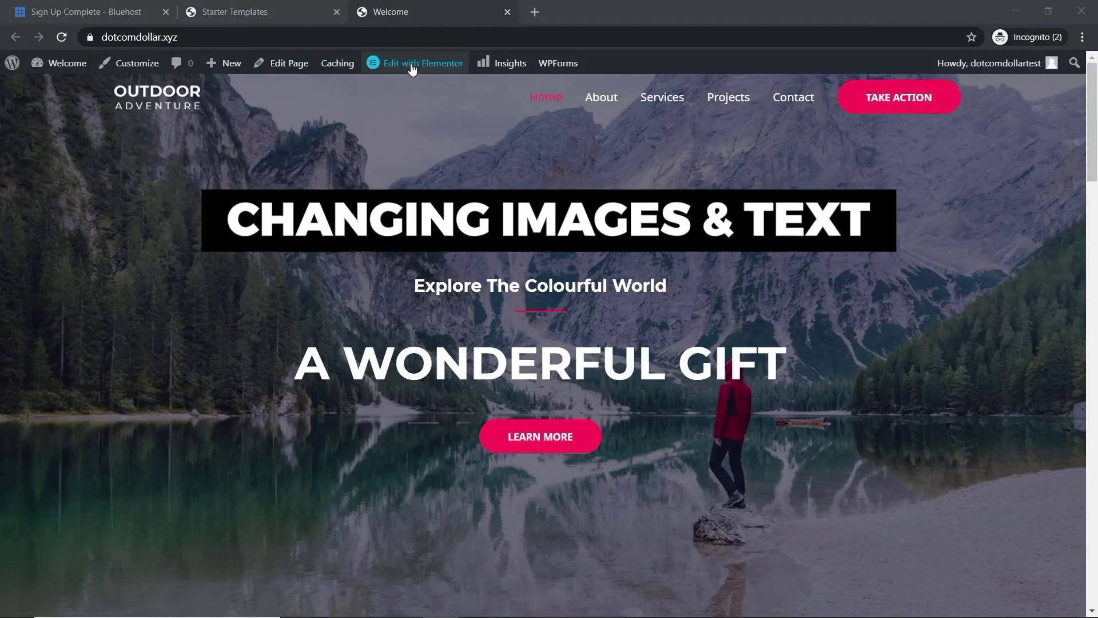
{"action": "left_click", "coordinate": [412, 67]}
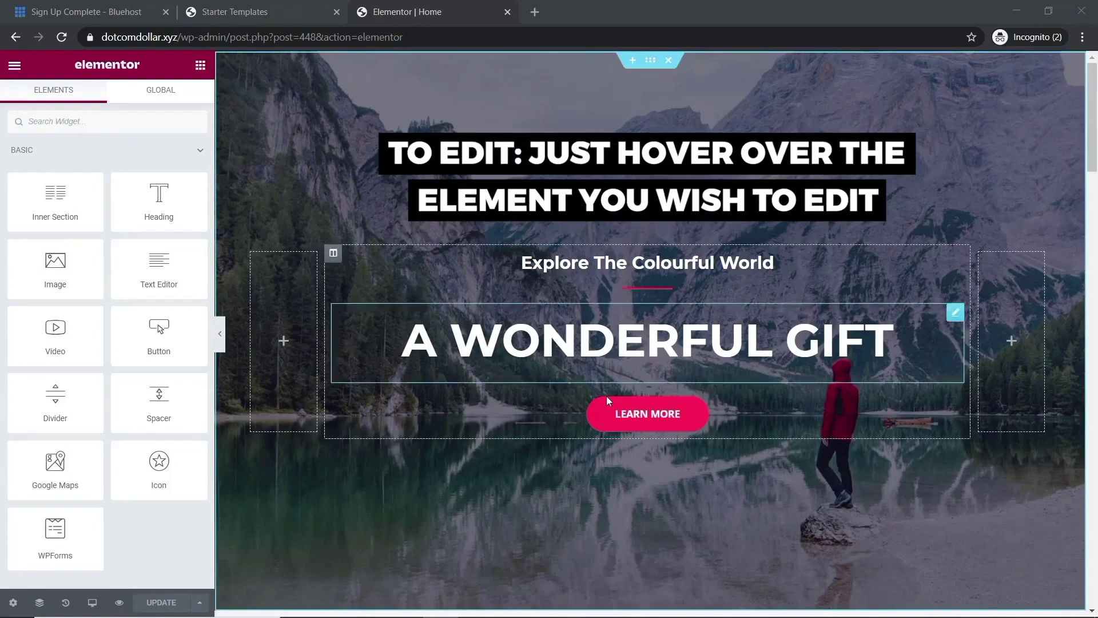
{"action": "left_click", "coordinate": [659, 263]}
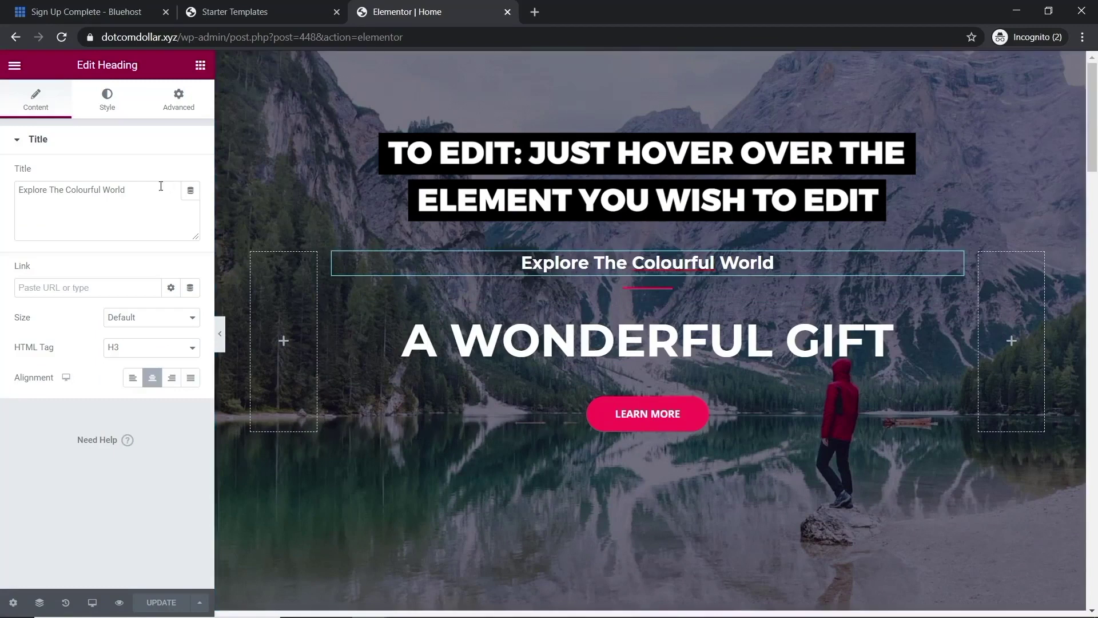
{"action": "left_click_drag", "start_coordinate": [126, 190], "coordinate": [15, 195]}
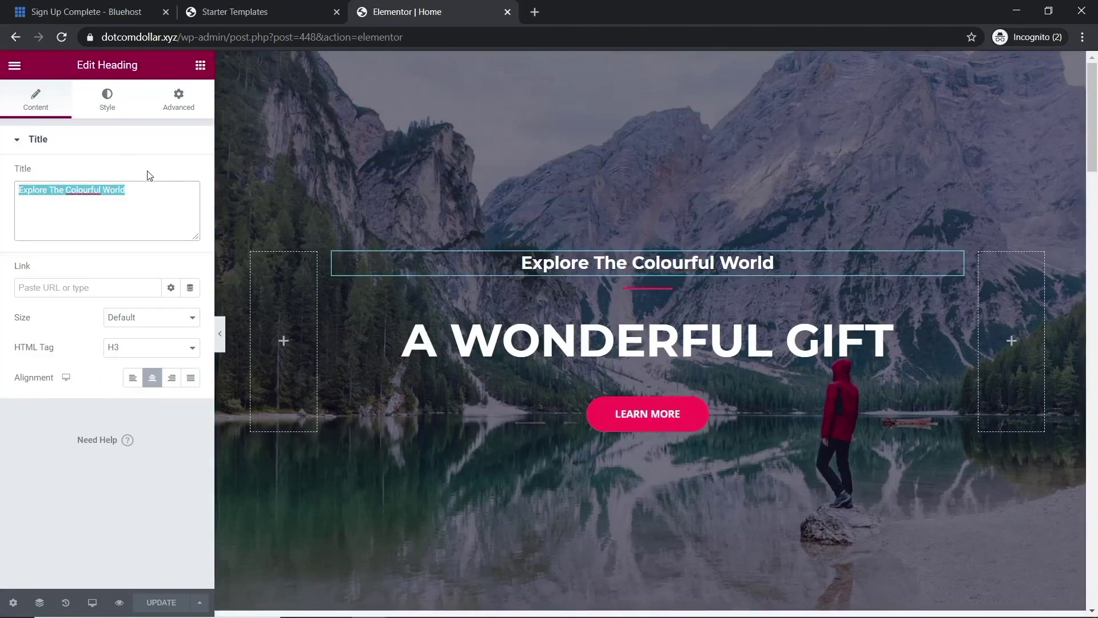
{"action": "type", "text": "Dot"}
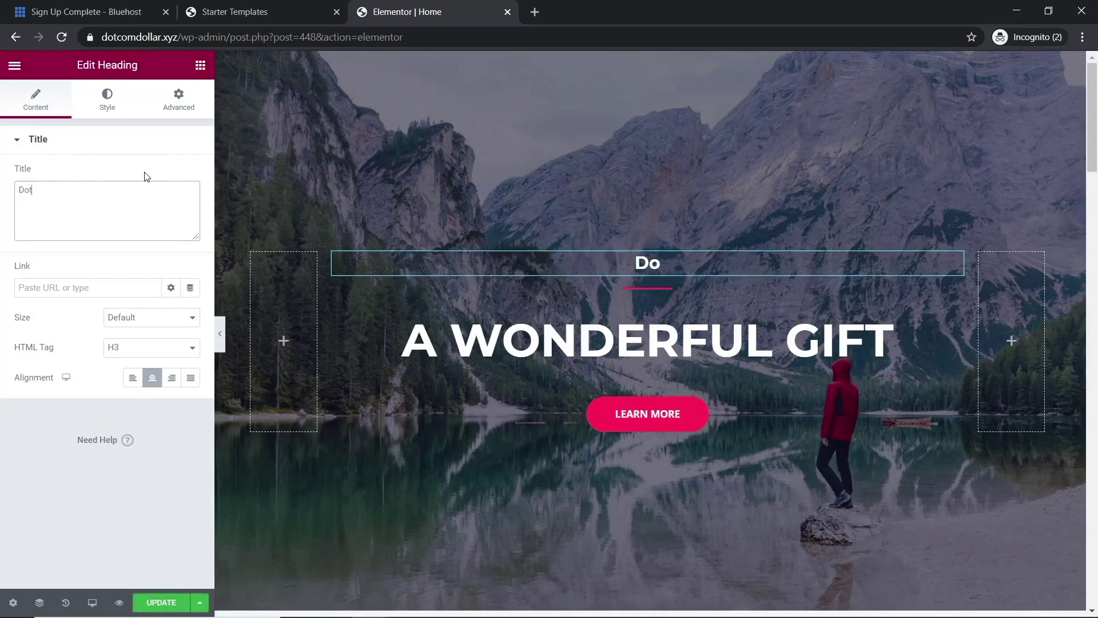
{"action": "type", "text": "com Dollar"}
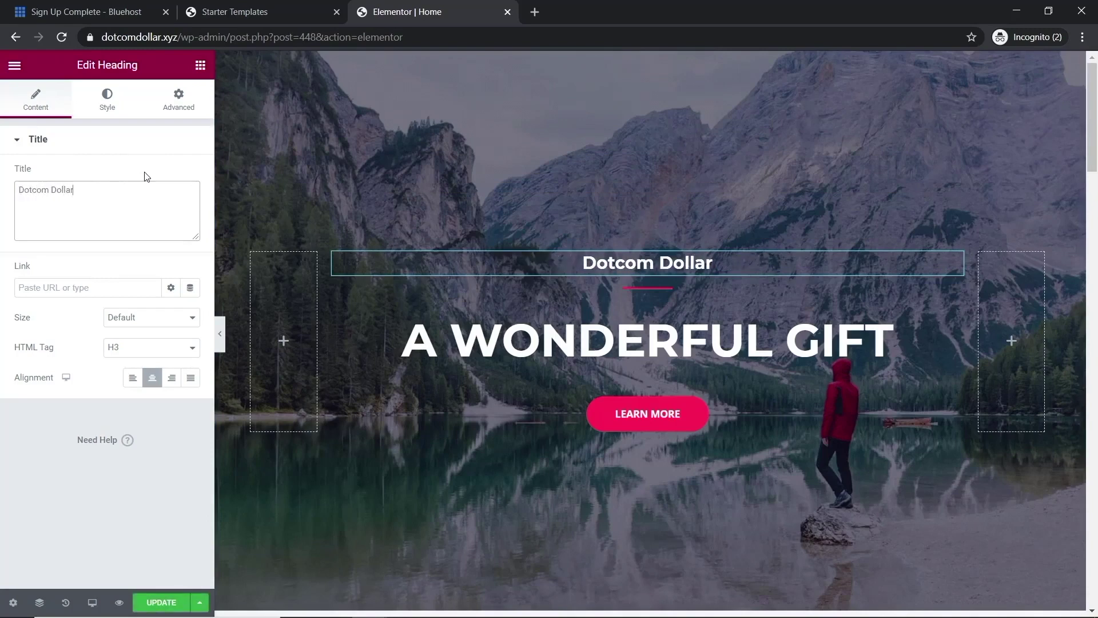
Step: Replace the hero section's background image with the laptop-and-coffee Unsplash photo uploaded from the Downloads folder
{"action": "left_click", "coordinate": [515, 333]}
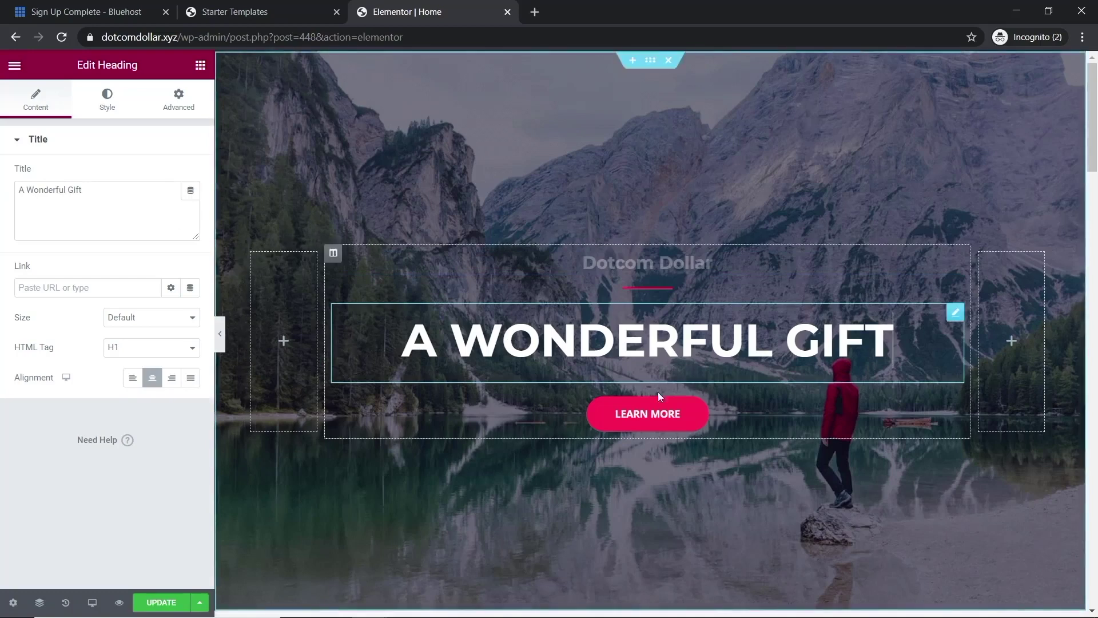
{"action": "left_click", "coordinate": [652, 61]}
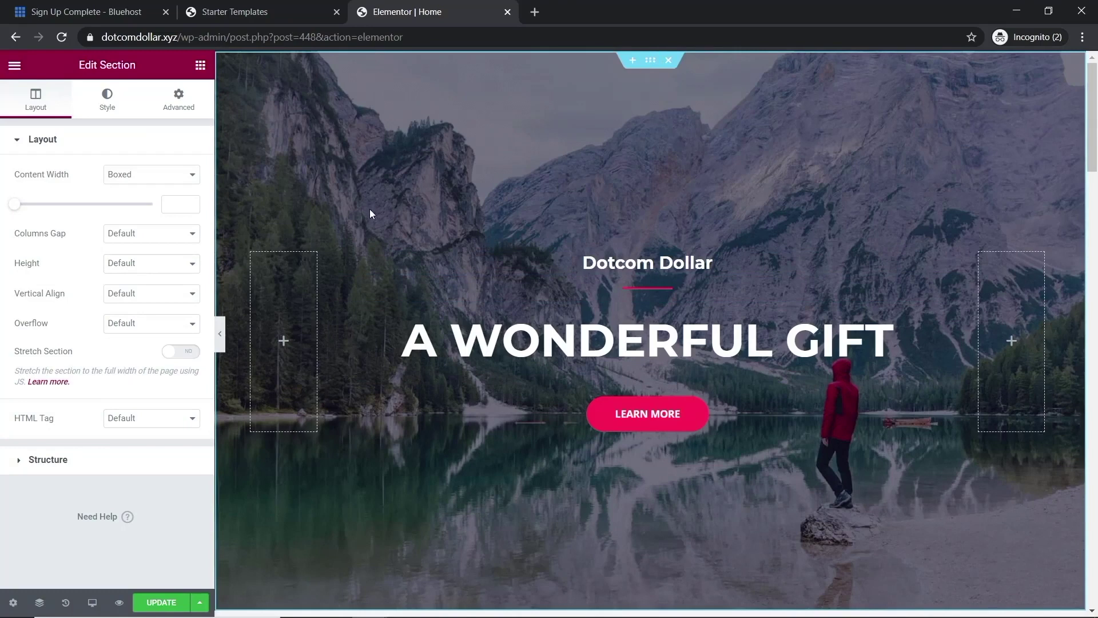
{"action": "left_click", "coordinate": [99, 107]}
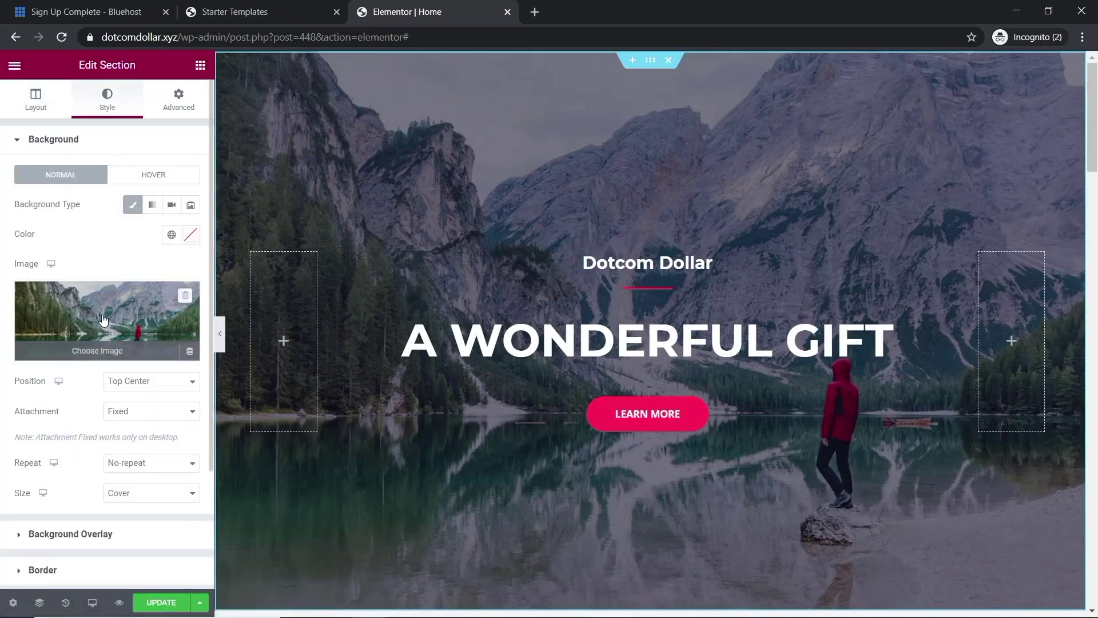
{"action": "left_click", "coordinate": [101, 353]}
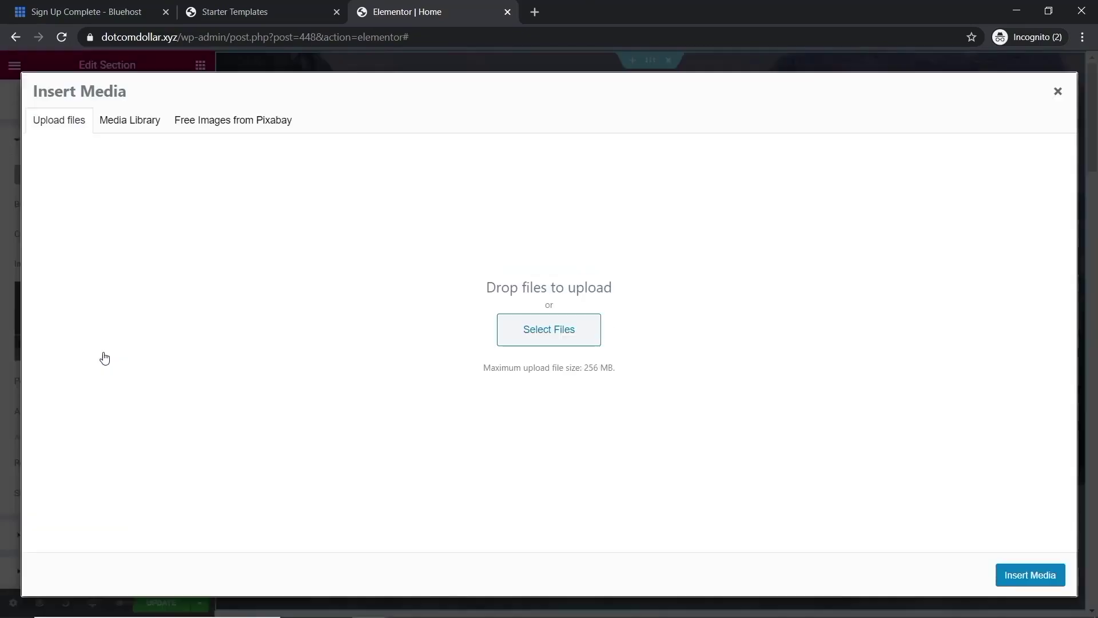
{"action": "left_click", "coordinate": [555, 334]}
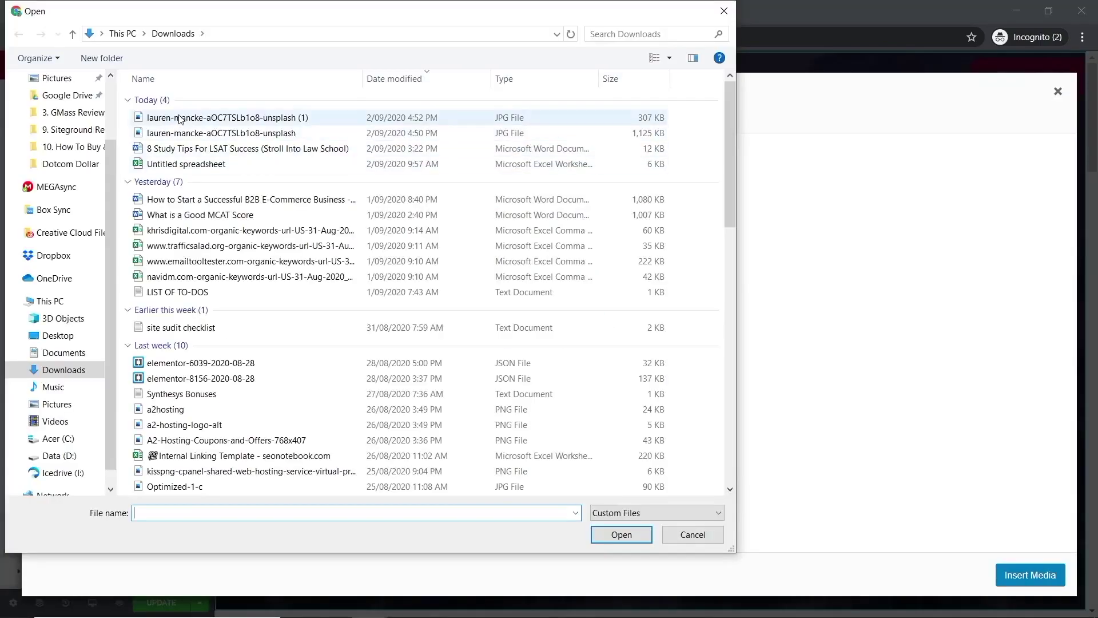
{"action": "double_click", "coordinate": [186, 118]}
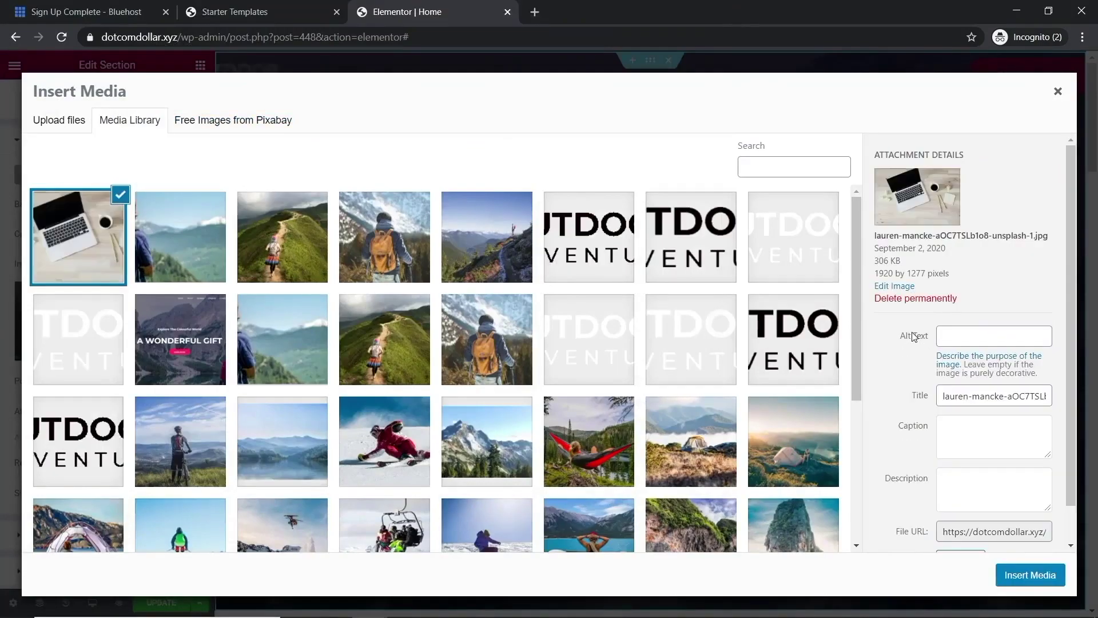
{"action": "left_click", "coordinate": [1031, 576]}
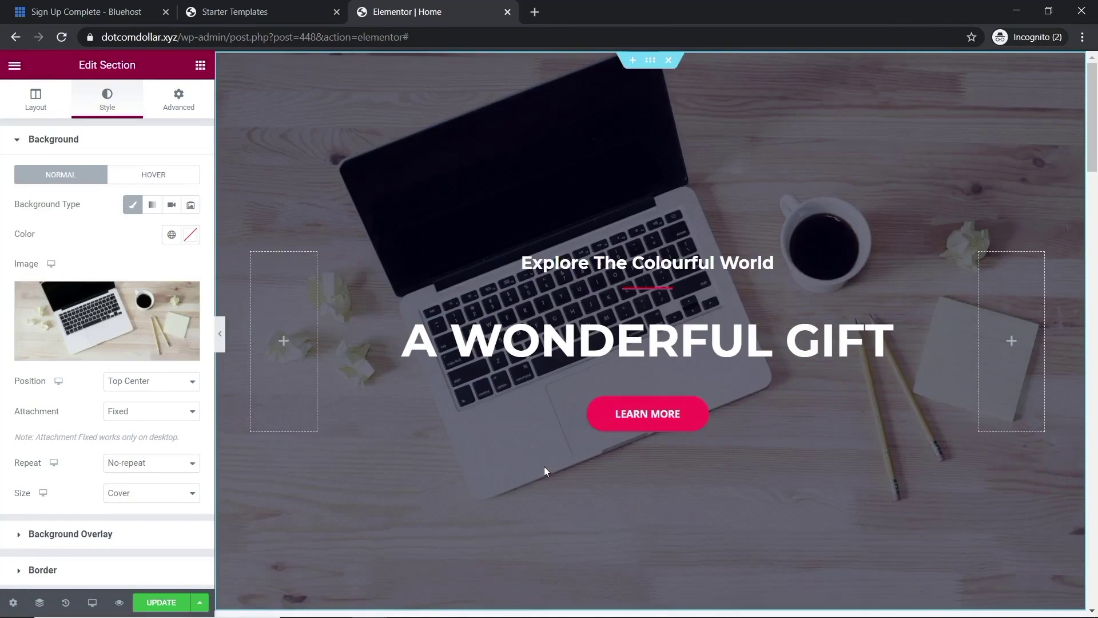
Step: Change the hero button's text from "Learn More" to "Learn Here"
{"action": "scroll", "coordinate": [667, 365], "scroll_direction": "down", "scroll_amount": 13}
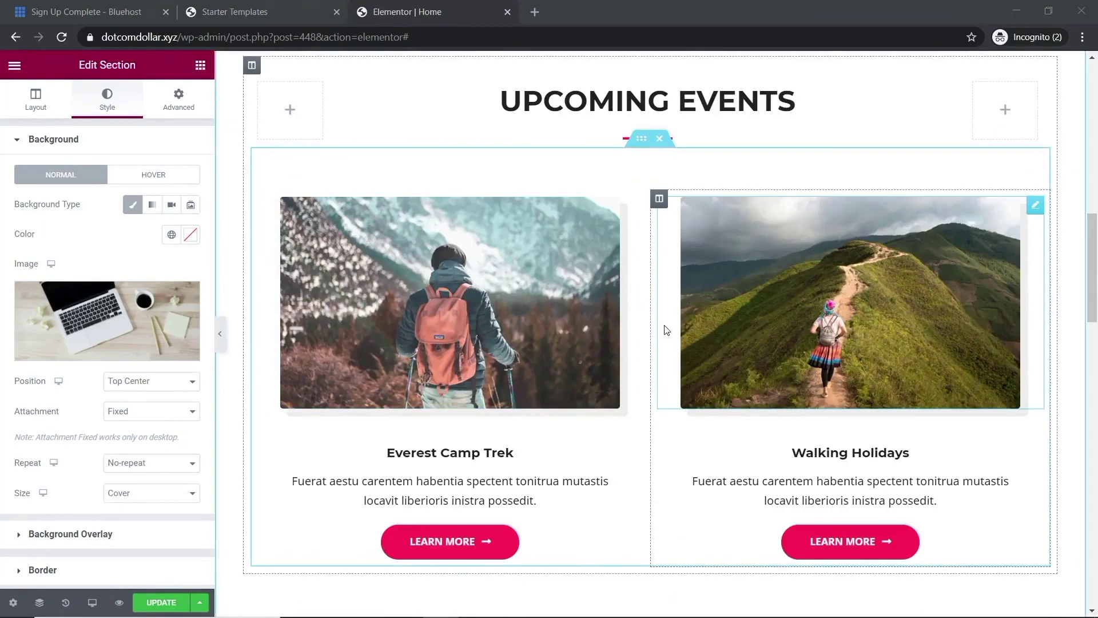
{"action": "scroll", "coordinate": [650, 270], "scroll_direction": "up", "scroll_amount": 6}
{"action": "scroll", "coordinate": [650, 270], "scroll_direction": "up", "scroll_amount": 7}
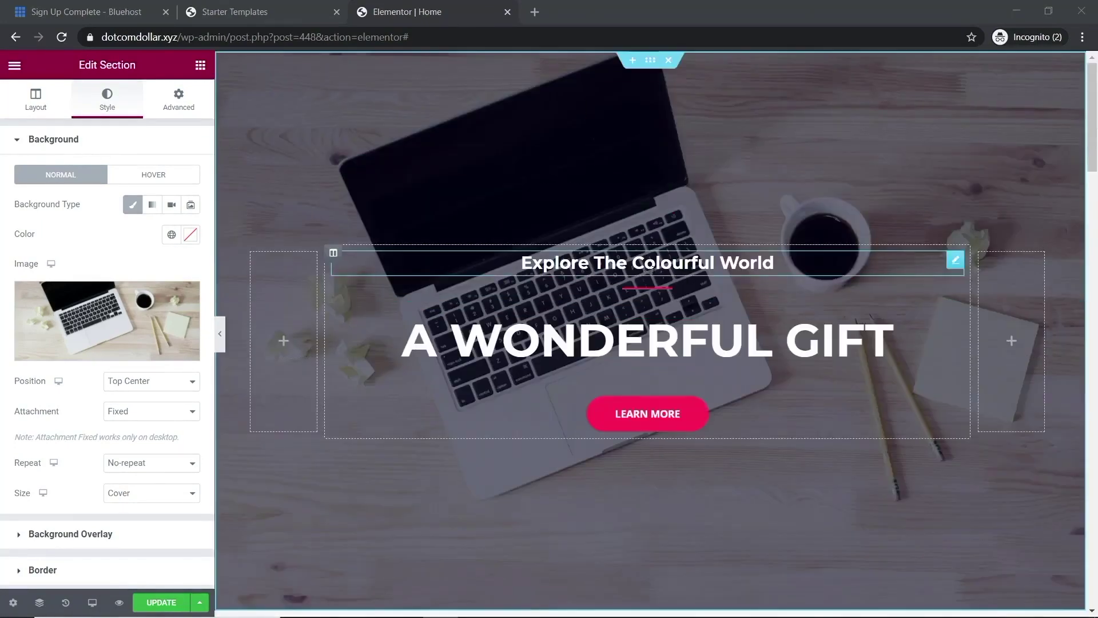
{"action": "left_click", "coordinate": [651, 422]}
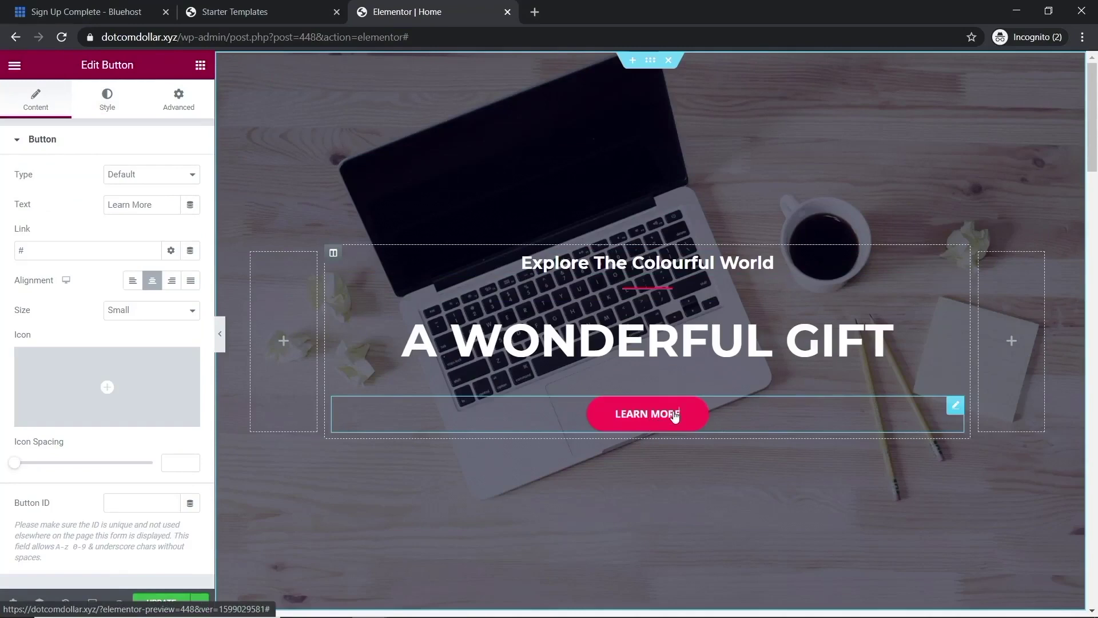
{"action": "left_click", "coordinate": [675, 416]}
{"action": "key", "text": "BackSpace"}
{"action": "key", "text": "BackSpace"}
{"action": "key", "text": "BackSpace"}
{"action": "key", "text": "BackSpace"}
{"action": "type", "text": "Here"}
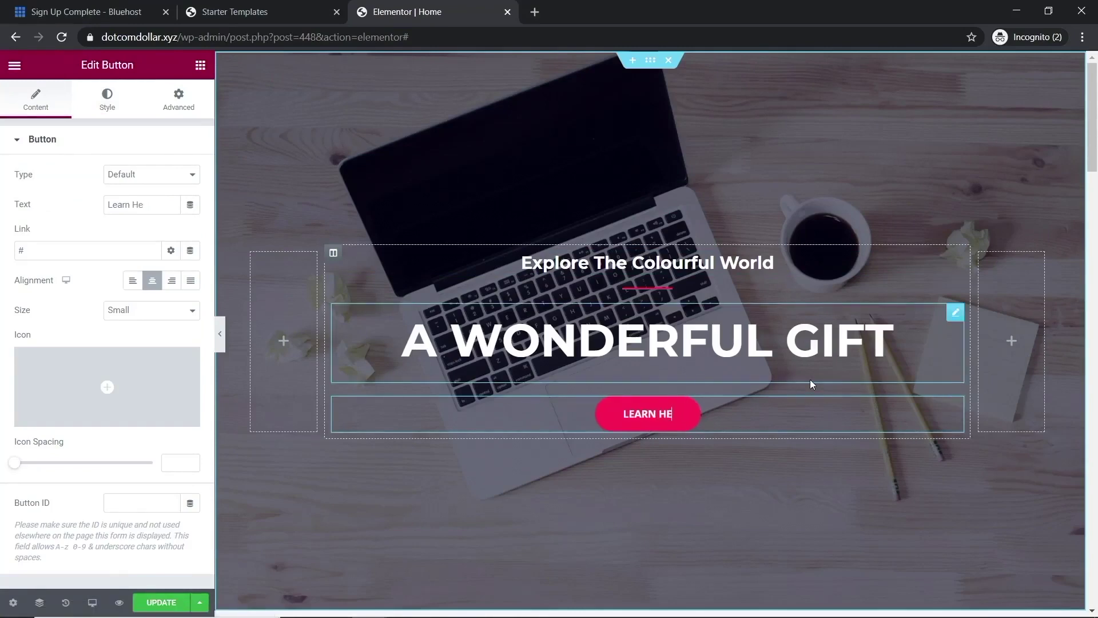
Step: Set the hero button's background colour to bright green
{"action": "left_click", "coordinate": [108, 105]}
{"action": "scroll", "coordinate": [127, 305], "scroll_direction": "down", "scroll_amount": 1}
{"action": "left_click", "coordinate": [190, 280]}
{"action": "left_click_drag", "start_coordinate": [159, 355], "coordinate": [56, 443]}
{"action": "left_click", "coordinate": [80, 465]}
{"action": "left_click_drag", "start_coordinate": [81, 400], "coordinate": [189, 334]}
Step: Replace the "A Wonderful Gift" heading with "How To Make A Pro Website in 10 minutes"
{"action": "left_click", "coordinate": [546, 373]}
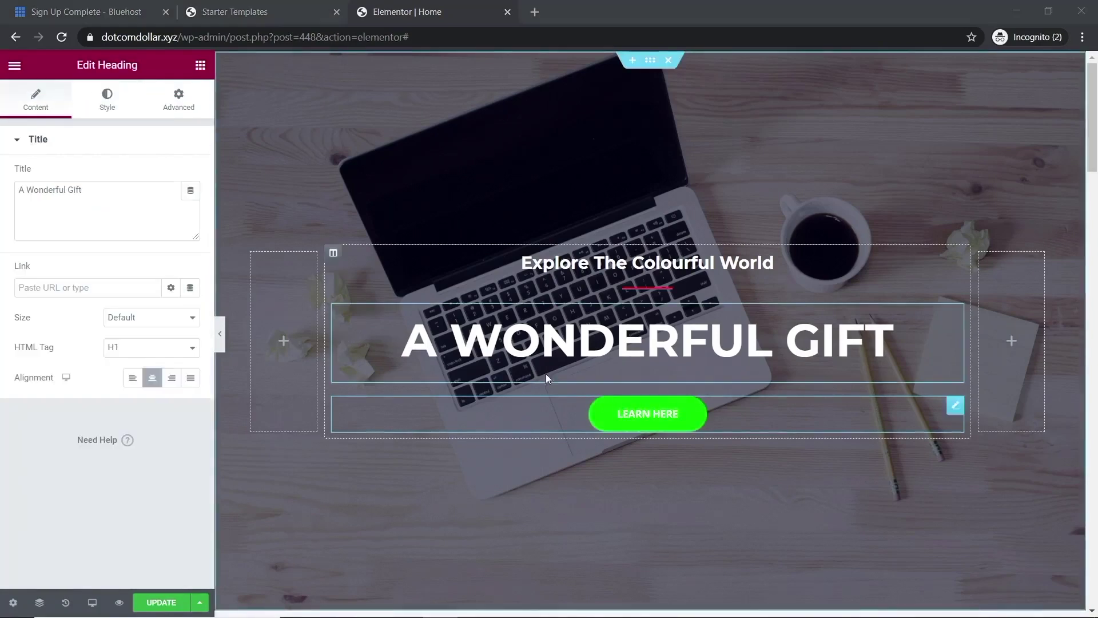
{"action": "triple_click", "coordinate": [568, 330]}
{"action": "type", "text": "How To Make A Pro Website in 10 minutes"}
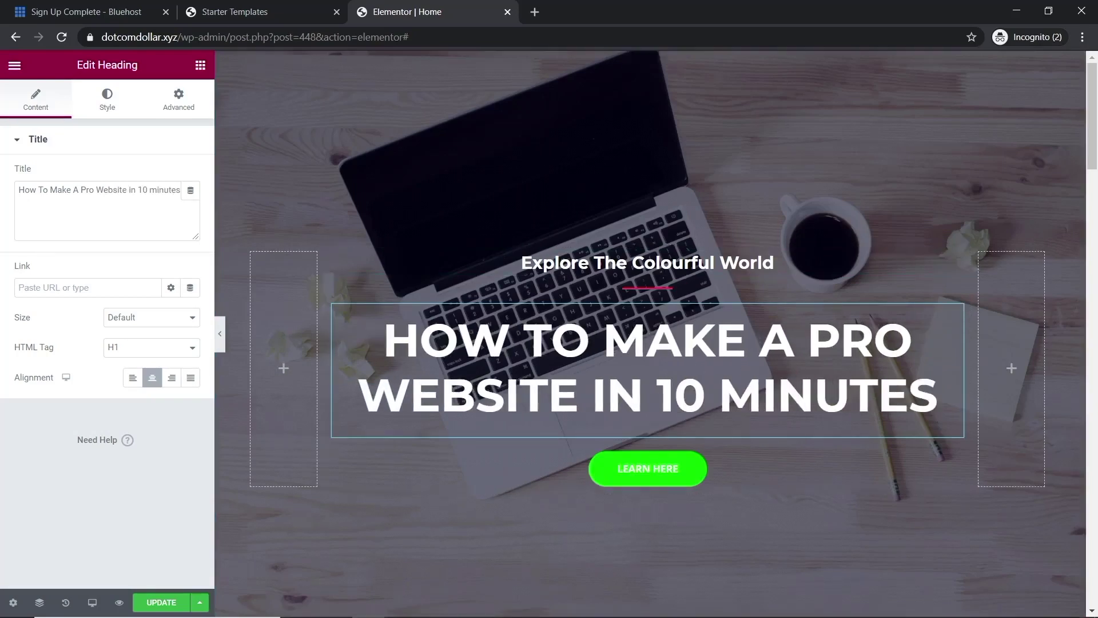
Step: Check the edited home page in the tablet and mobile previews and save the page update
{"action": "left_click", "coordinate": [92, 603]}
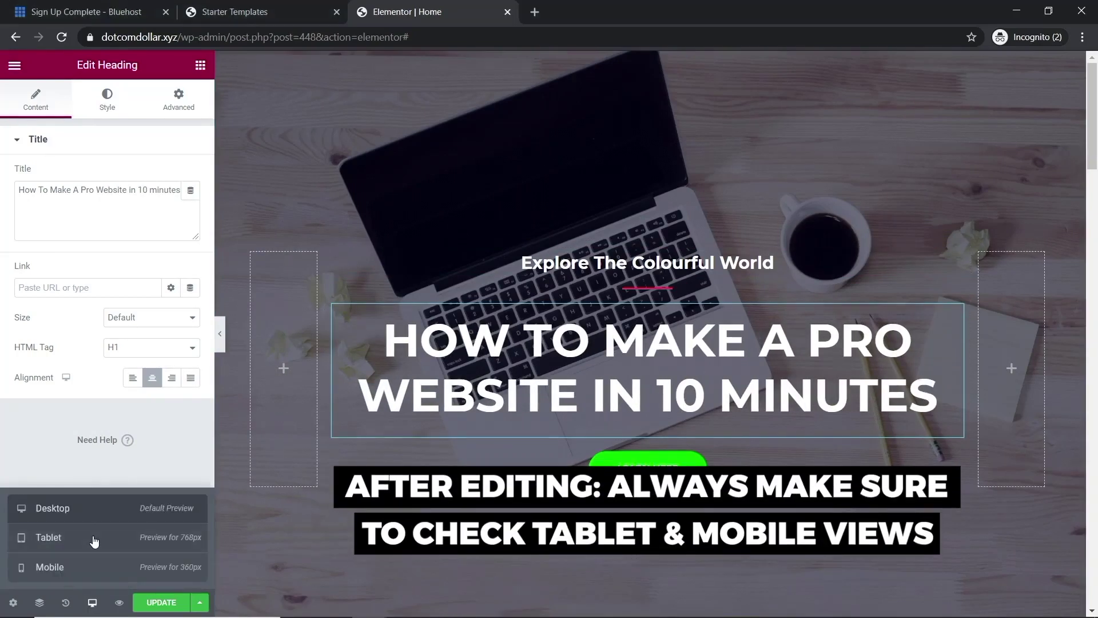
{"action": "left_click", "coordinate": [95, 541]}
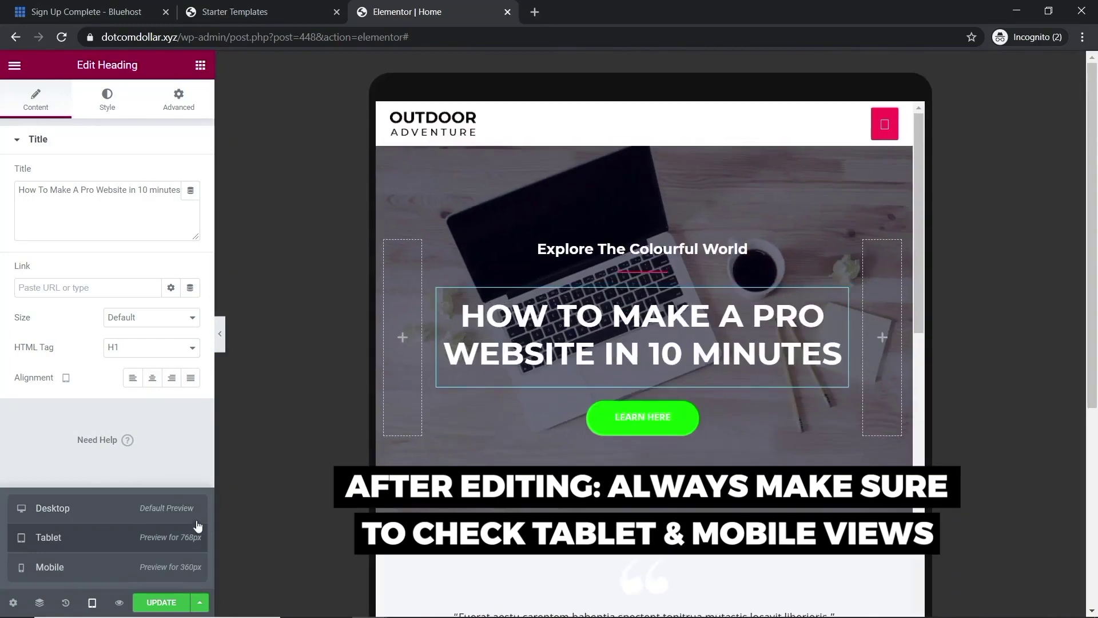
{"action": "left_click", "coordinate": [124, 570]}
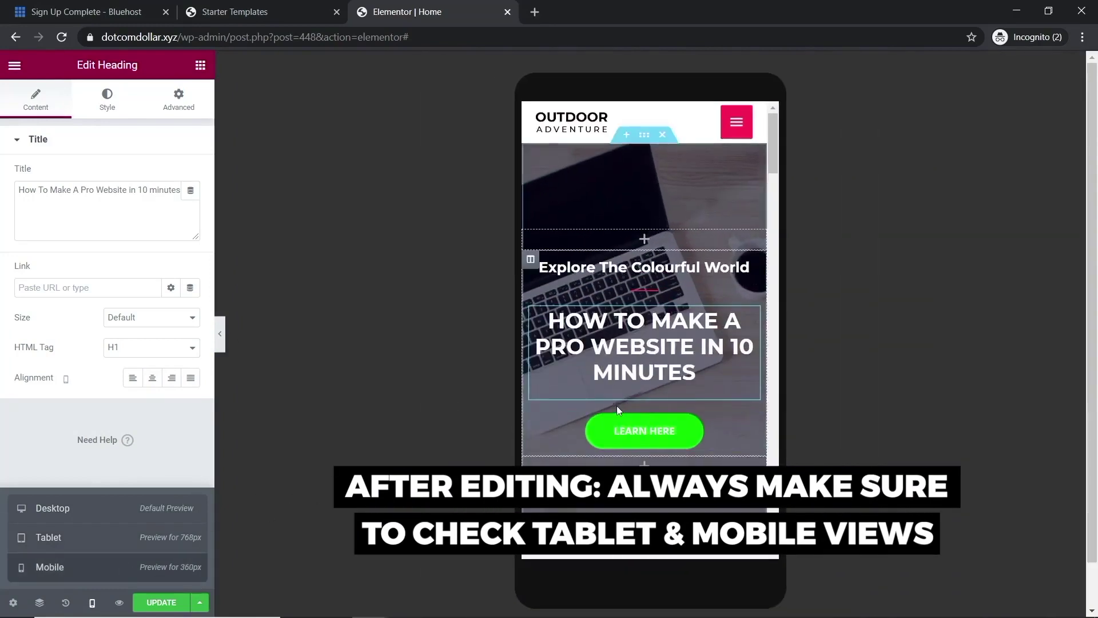
{"action": "scroll", "coordinate": [616, 406], "scroll_direction": "down", "scroll_amount": 5}
{"action": "scroll", "coordinate": [616, 406], "scroll_direction": "up", "scroll_amount": 10}
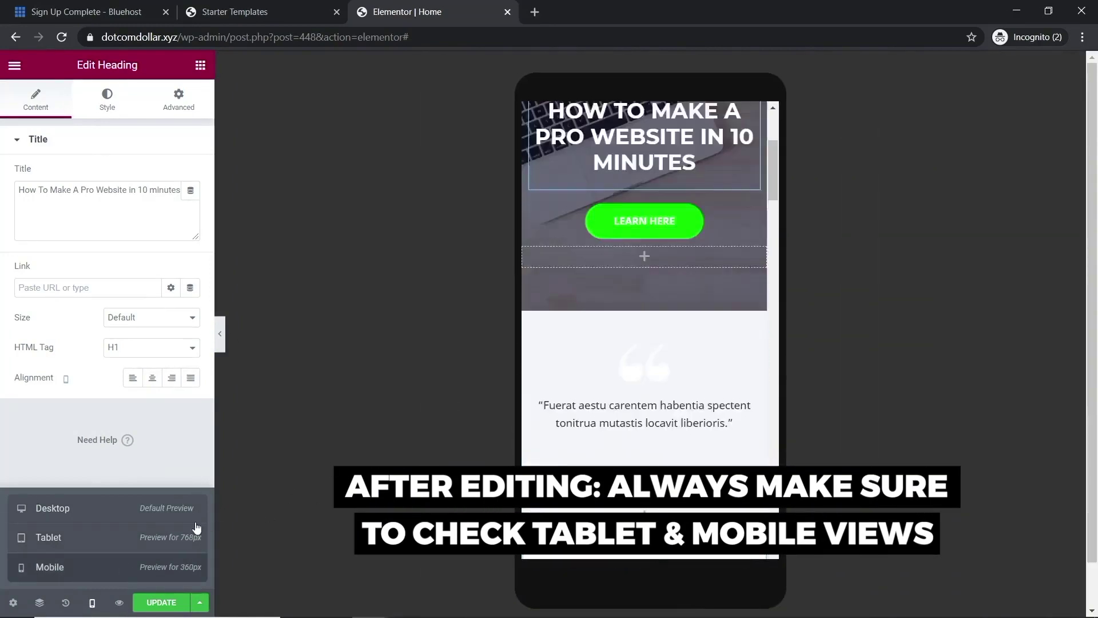
{"action": "left_click", "coordinate": [161, 602]}
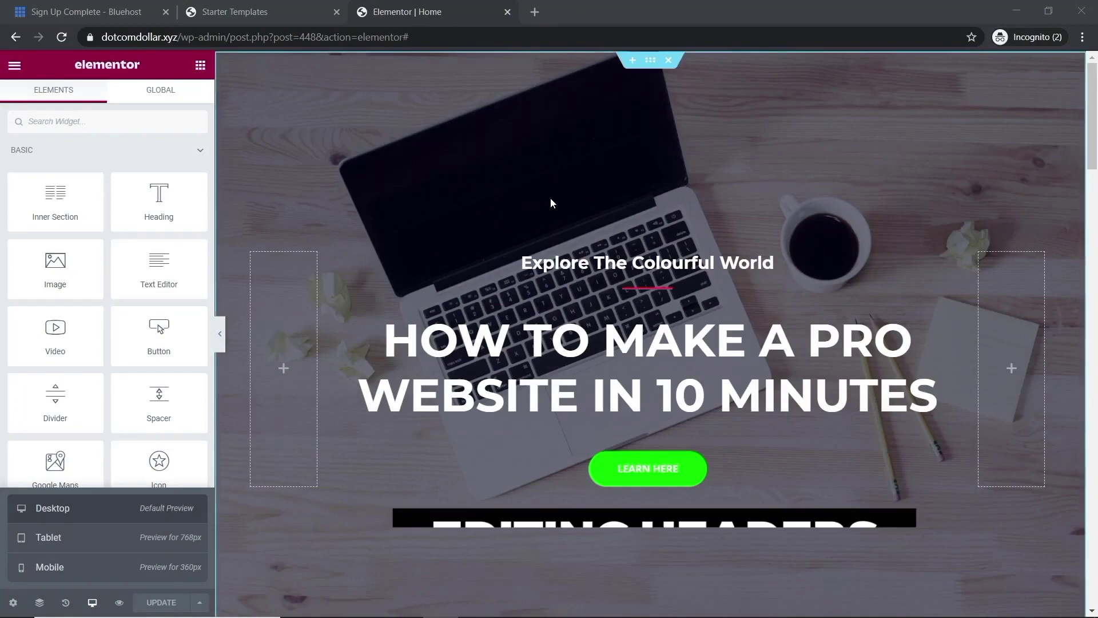
Step: Exit Elementor to the WordPress dashboard and open the site's primary menu in the Astra theme customizer
{"action": "left_click", "coordinate": [14, 66]}
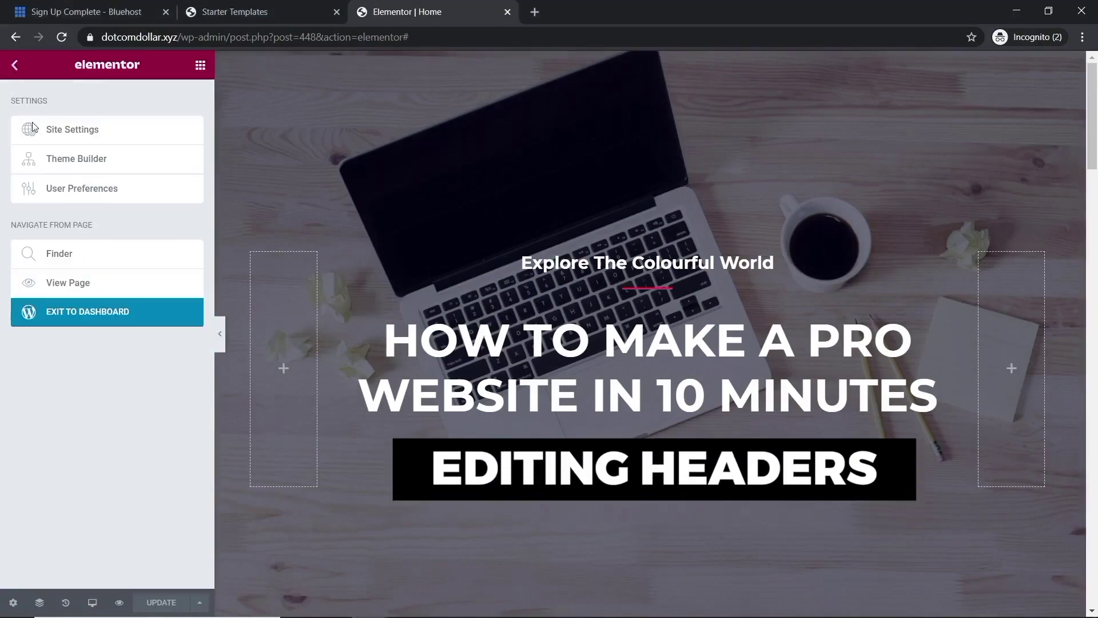
{"action": "left_click", "coordinate": [92, 319]}
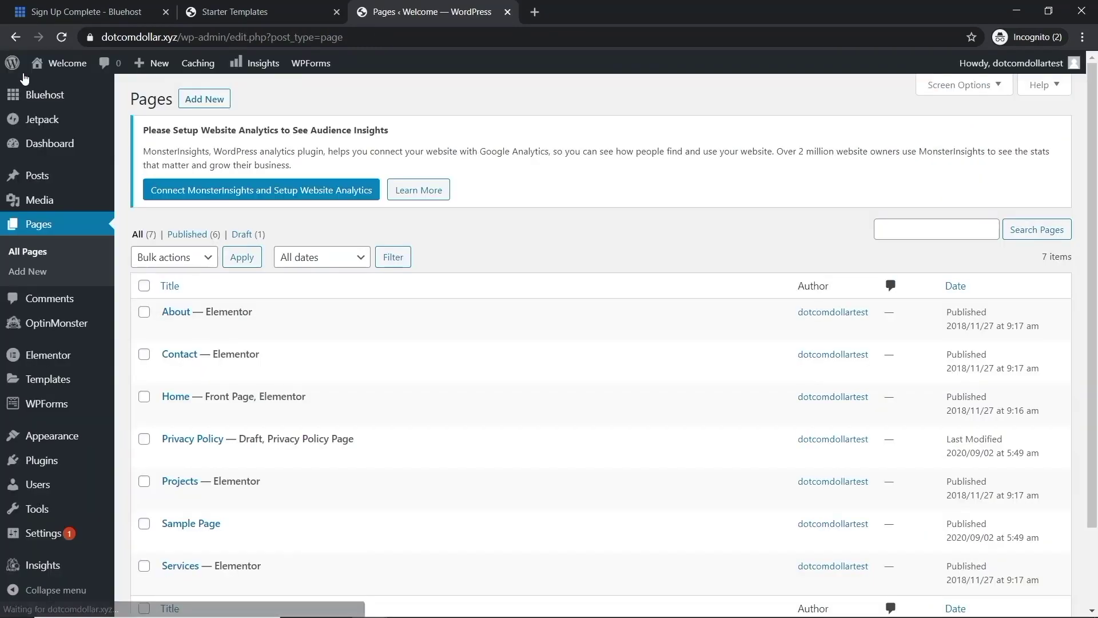
{"action": "mouse_move", "coordinate": [51, 435]}
{"action": "left_click", "coordinate": [139, 437]}
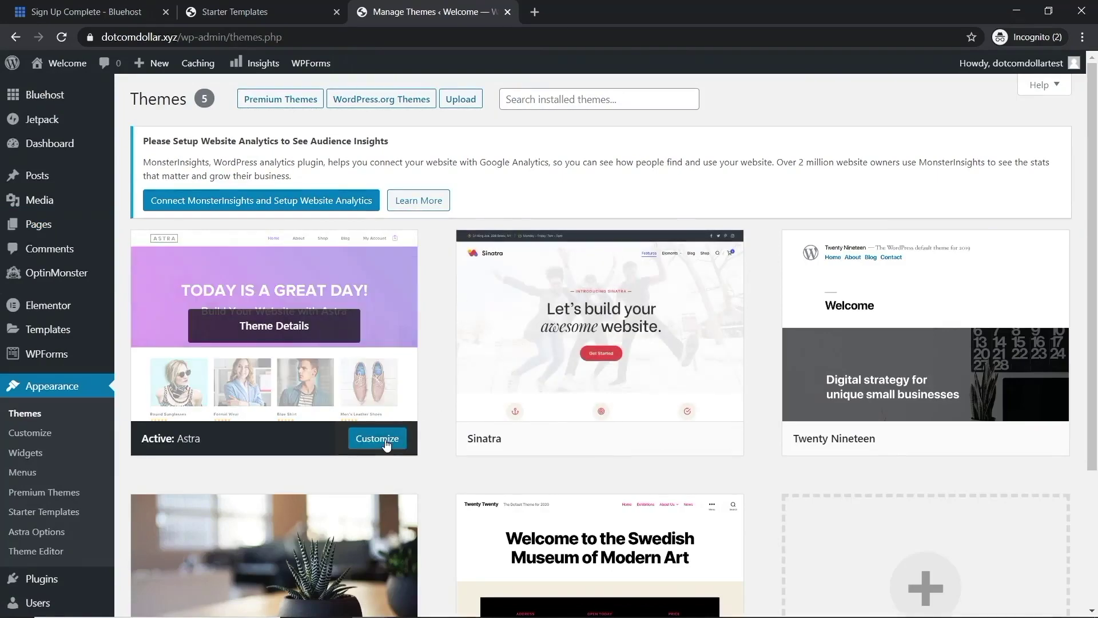
{"action": "left_click", "coordinate": [387, 444]}
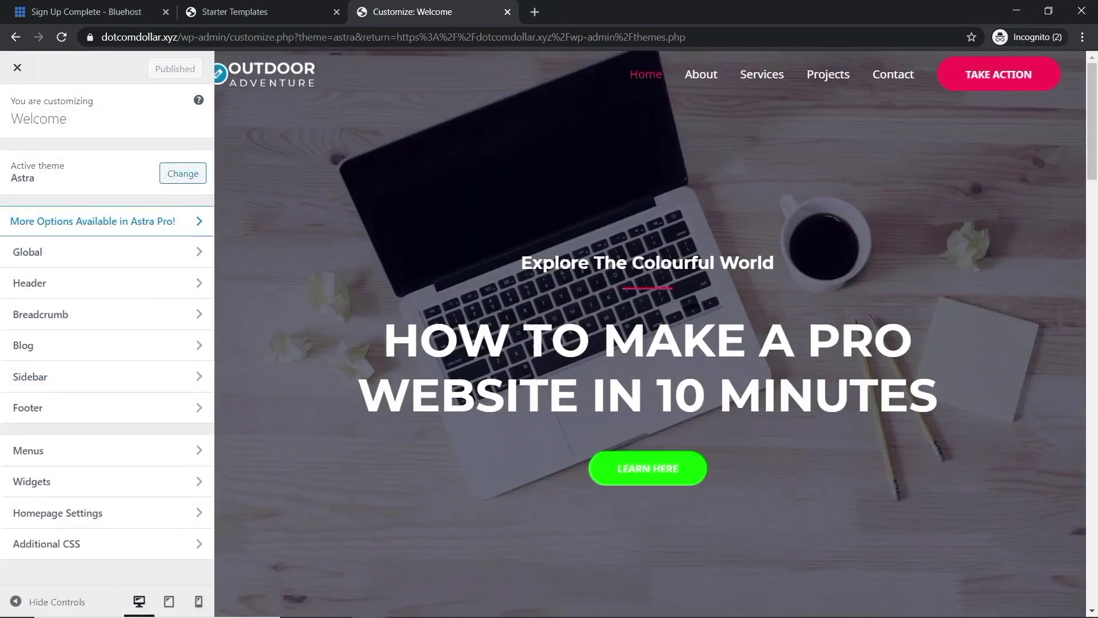
{"action": "left_click", "coordinate": [44, 450]}
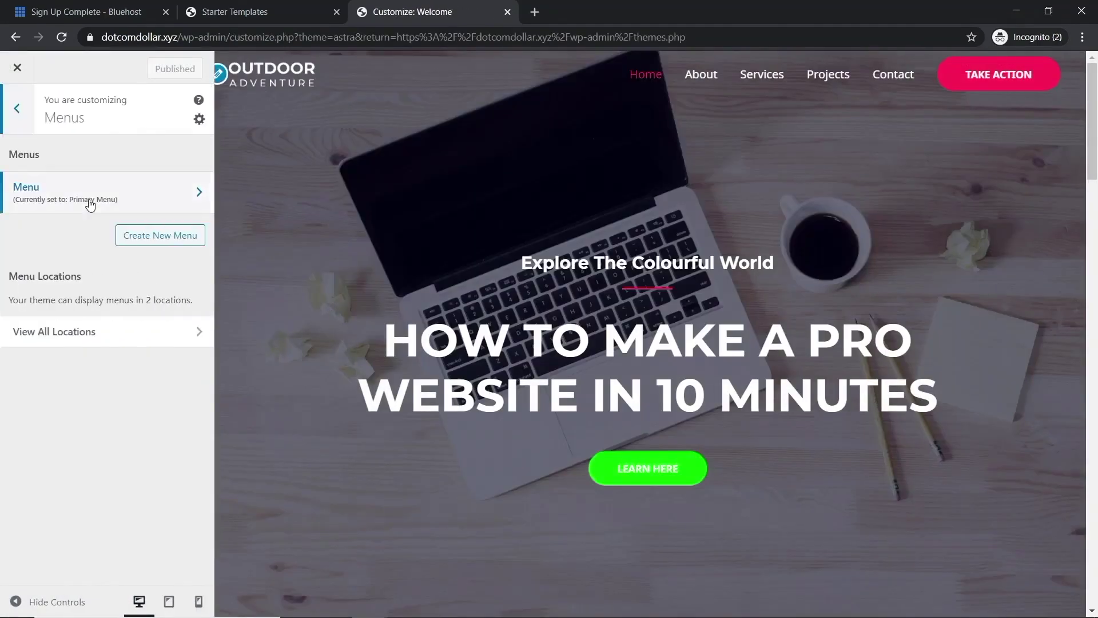
{"action": "left_click", "coordinate": [91, 197]}
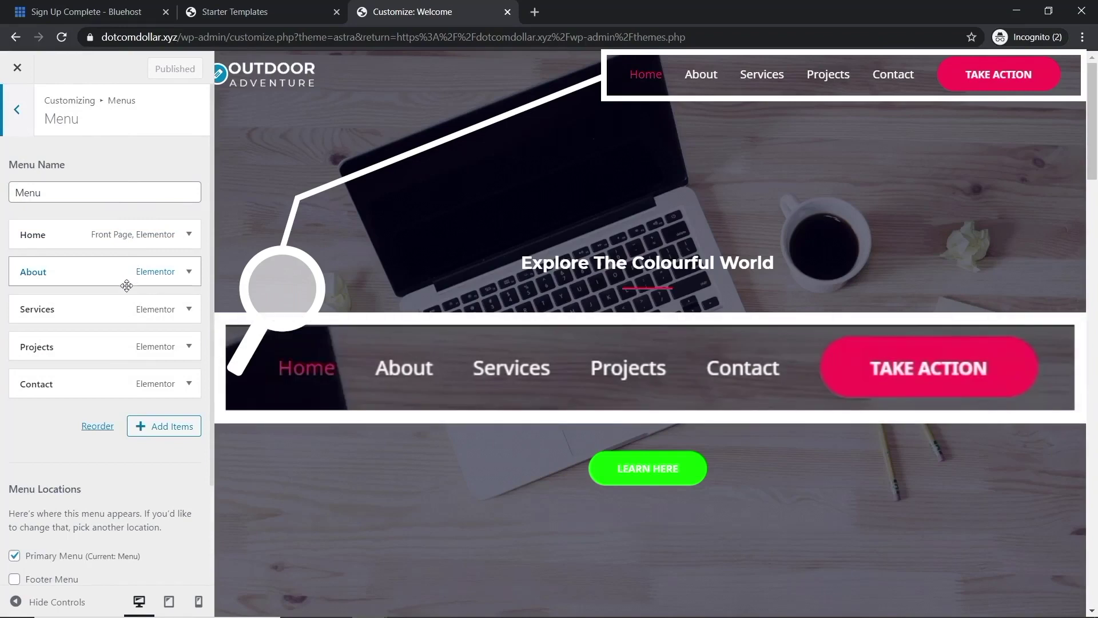
Step: Try moving Services ahead of About with About nested as its sub-item, and restore the original menu order
{"action": "left_click_drag", "start_coordinate": [53, 309], "coordinate": [54, 269]}
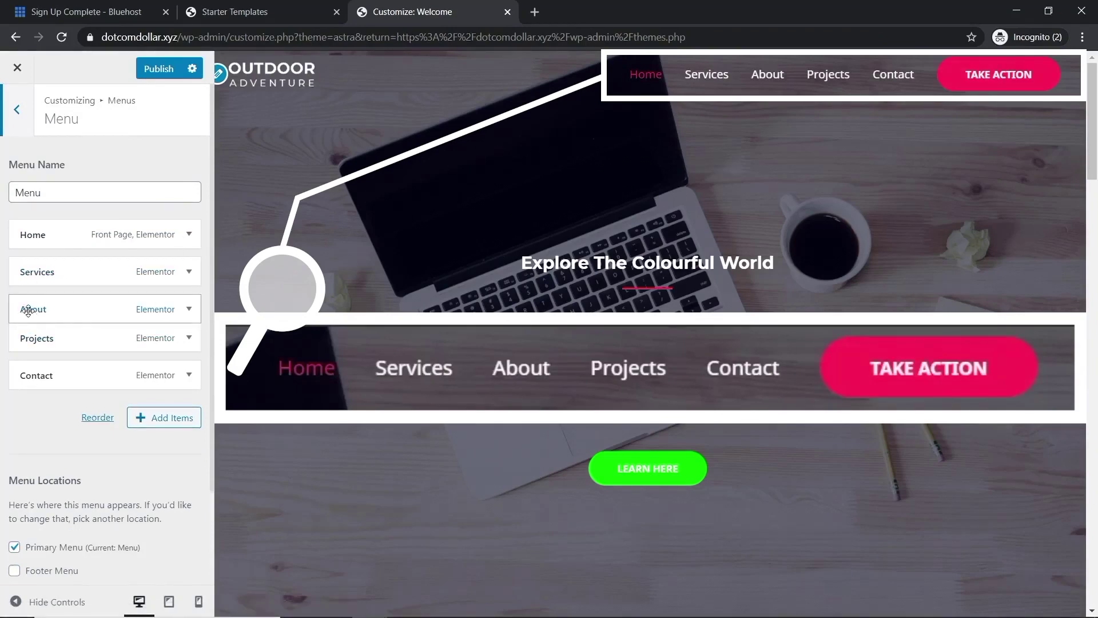
{"action": "left_click_drag", "start_coordinate": [27, 311], "coordinate": [42, 298]}
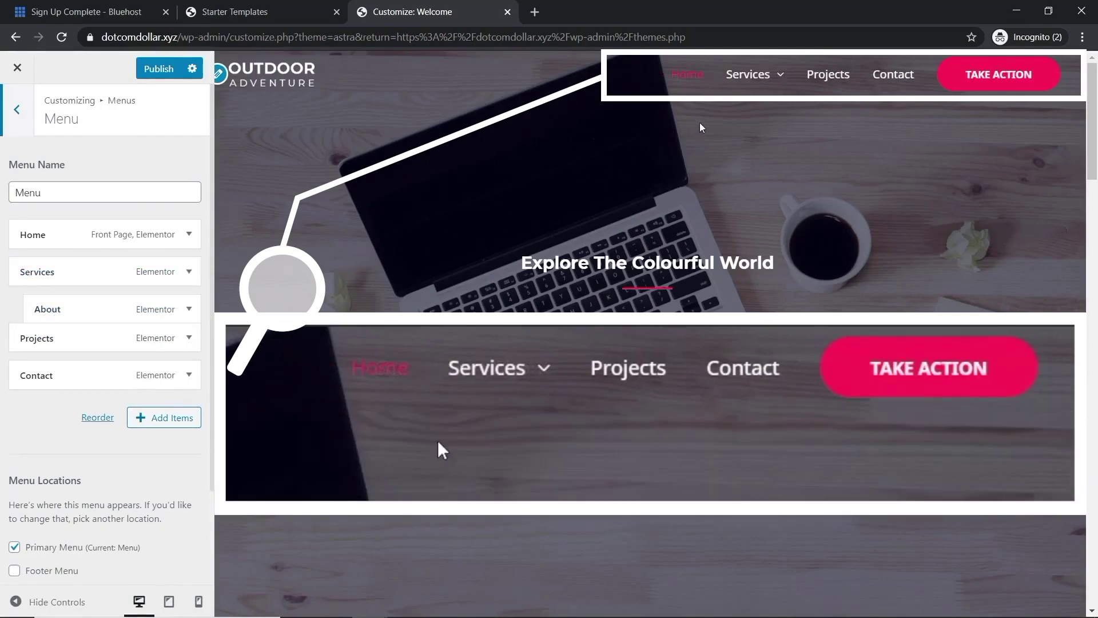
{"action": "mouse_move", "coordinate": [764, 84]}
{"action": "left_click_drag", "start_coordinate": [45, 272], "coordinate": [53, 310]}
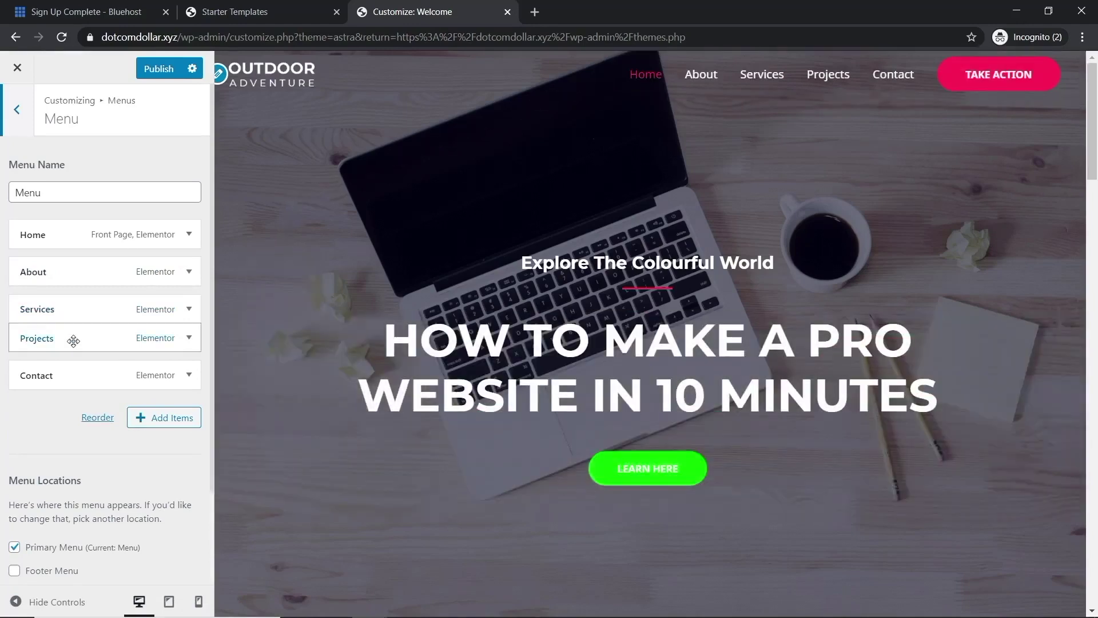
Step: Add the "Hello world!" post to the end of the menu and publish the change
{"action": "left_click", "coordinate": [168, 417]}
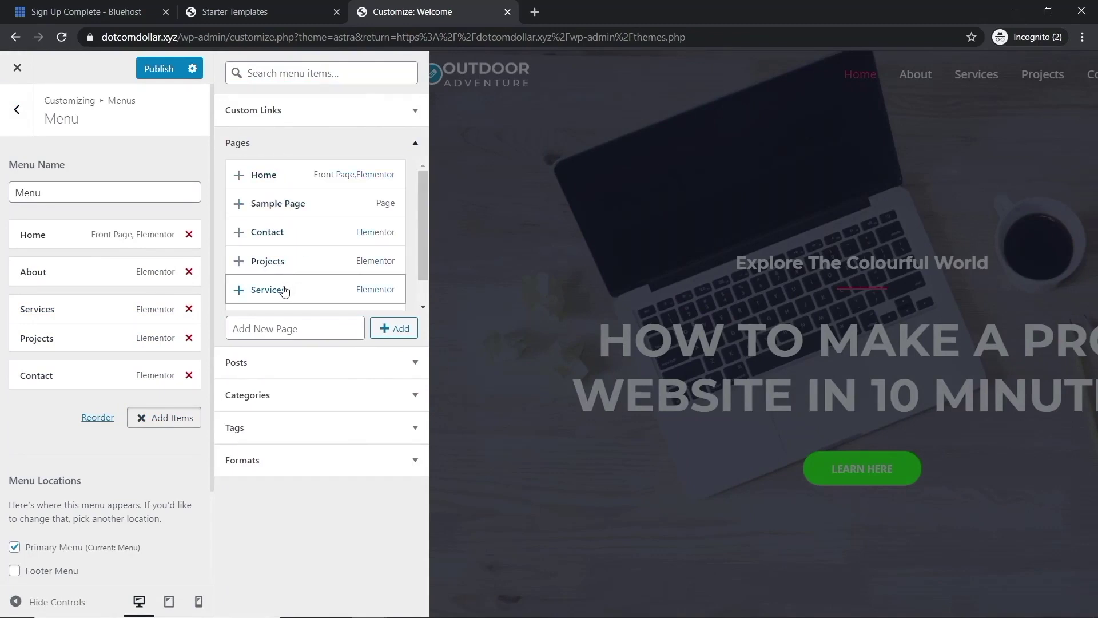
{"action": "left_click", "coordinate": [251, 363]}
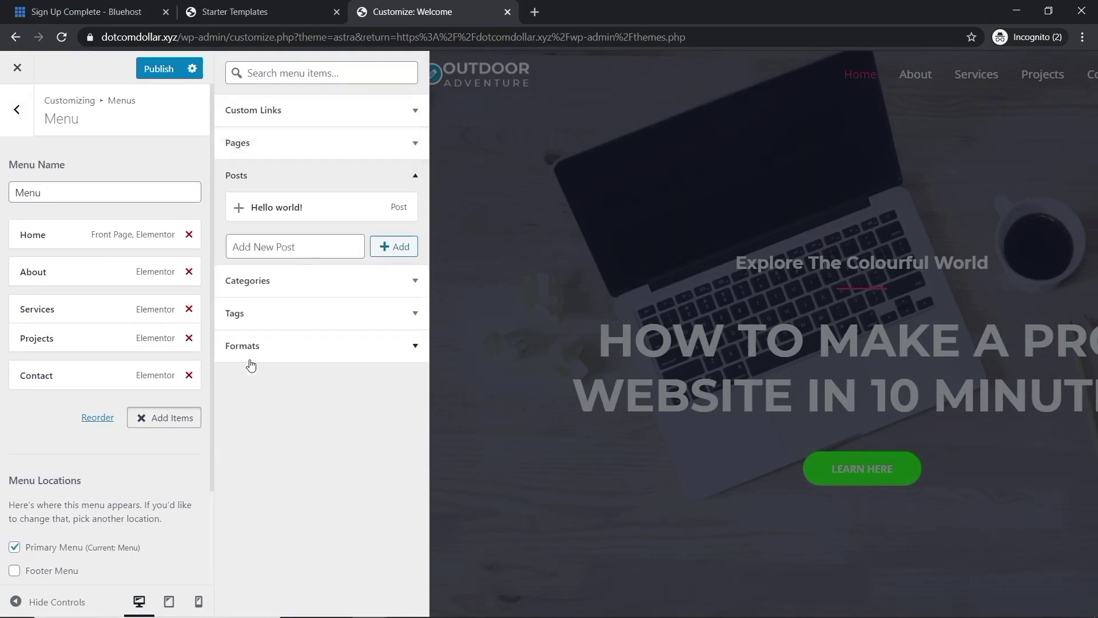
{"action": "left_click", "coordinate": [309, 247]}
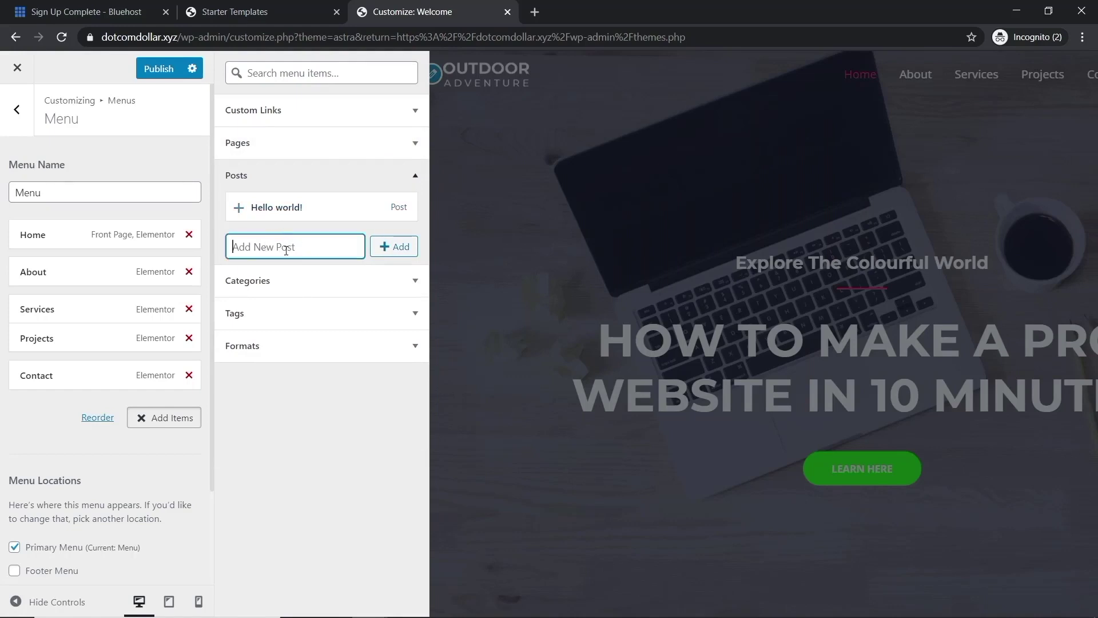
{"action": "left_click", "coordinate": [239, 209]}
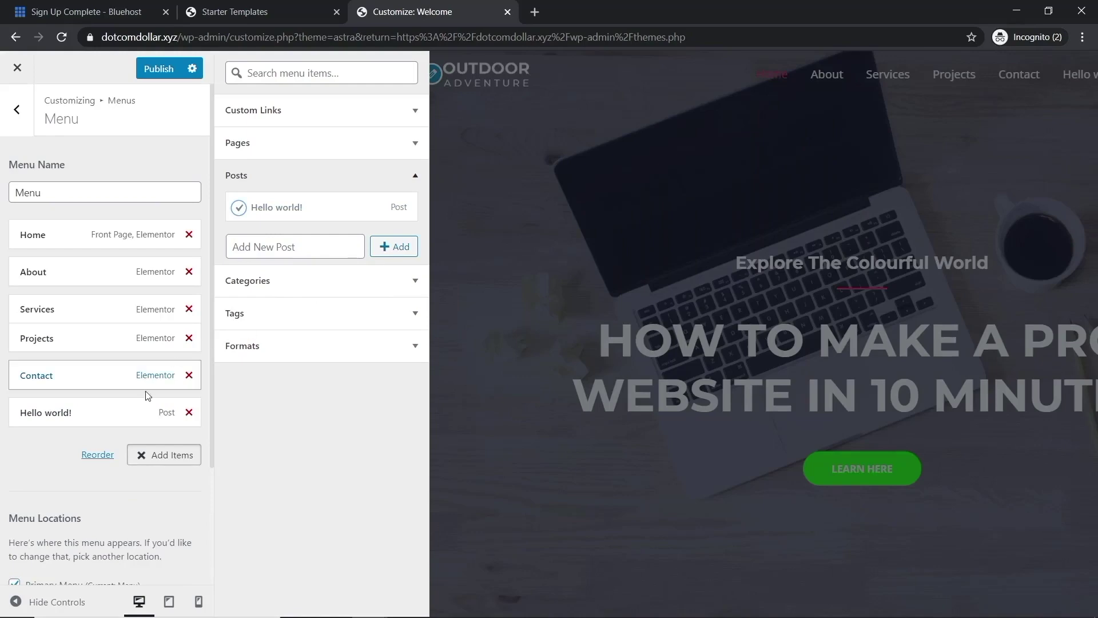
{"action": "left_click", "coordinate": [167, 73]}
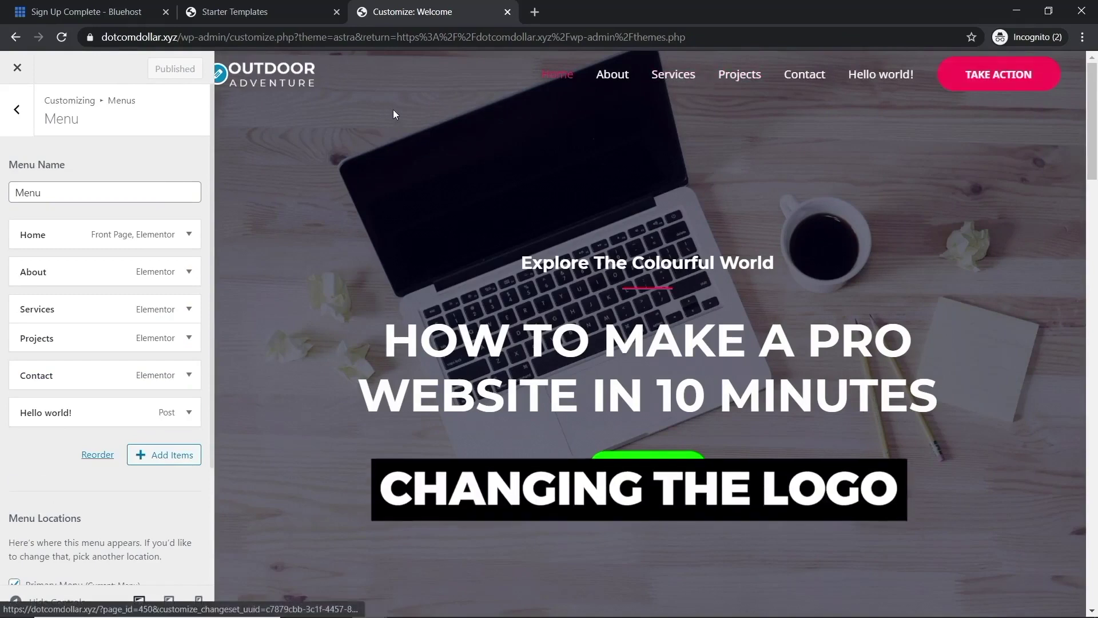
Step: Upload "Dotcom Dollar Logo Final Transparent 2 black.png" and use it as the transparent header's logo
{"action": "left_click", "coordinate": [220, 75]}
{"action": "scroll", "coordinate": [90, 303], "scroll_direction": "down", "scroll_amount": 1}
{"action": "left_click", "coordinate": [93, 330]}
{"action": "left_click", "coordinate": [57, 122]}
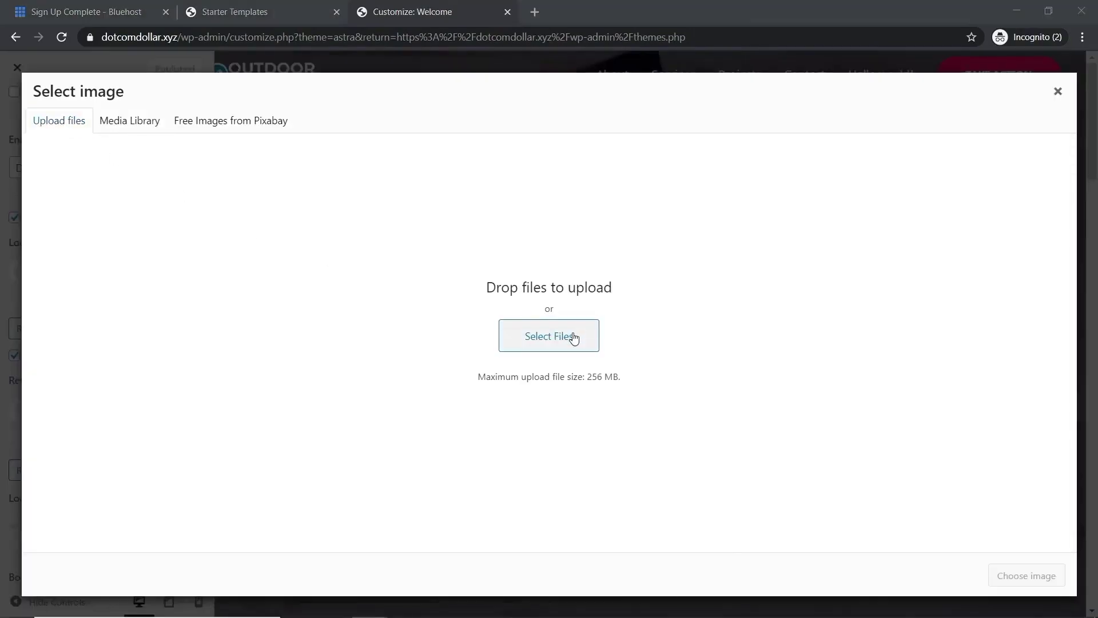
{"action": "left_click", "coordinate": [572, 336]}
{"action": "left_click", "coordinate": [250, 276]}
{"action": "double_click", "coordinate": [250, 265]}
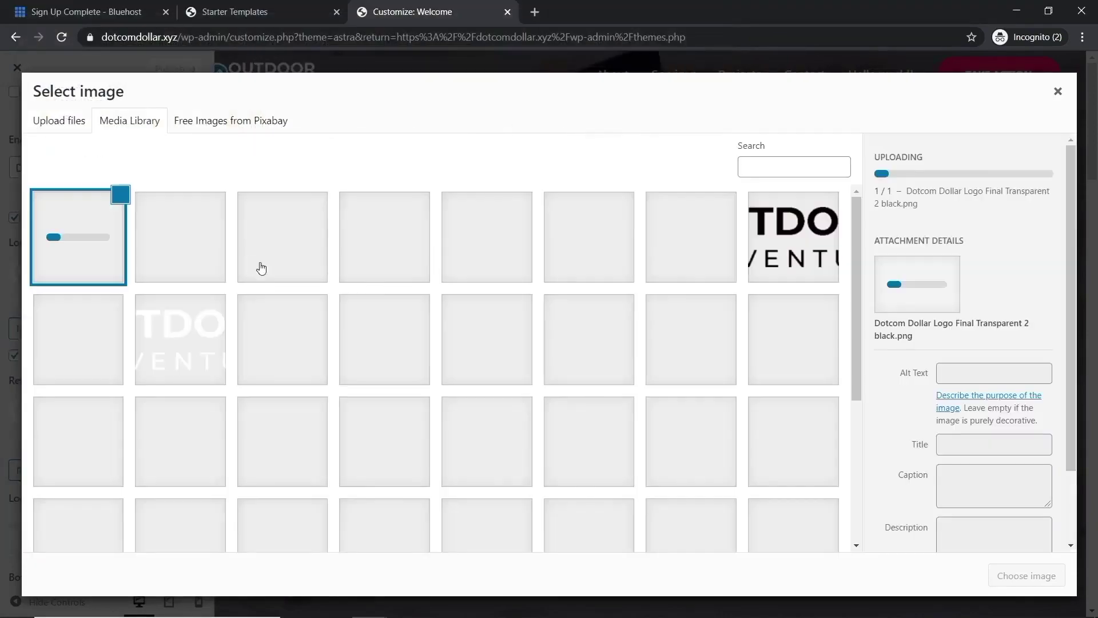
{"action": "left_click", "coordinate": [1005, 574]}
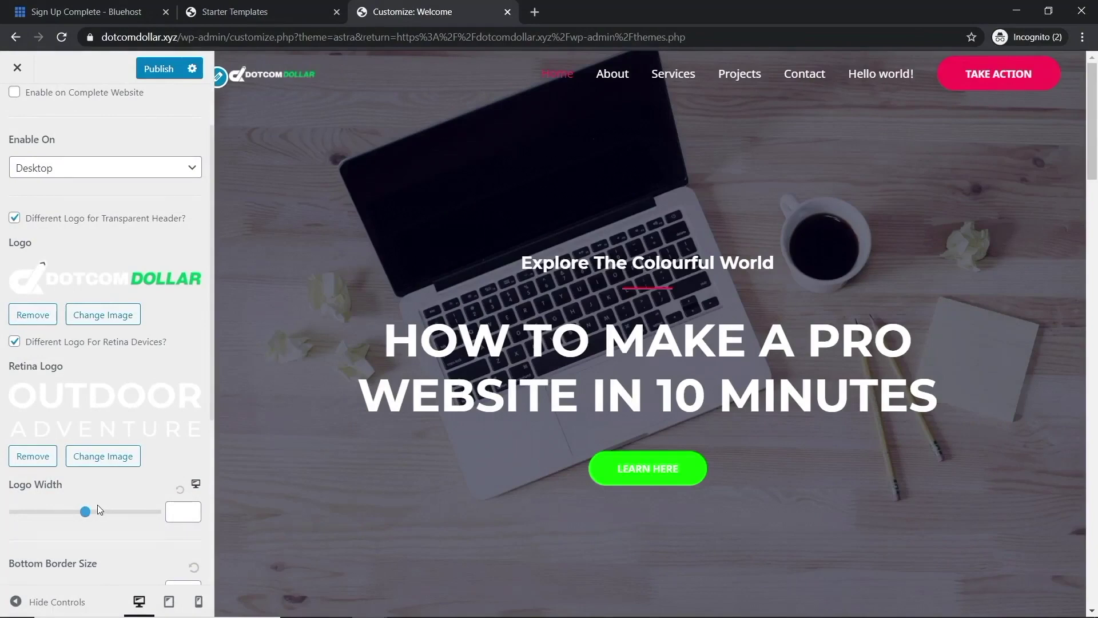
Step: Set the transparent header's logo width to 336, publish the change and leave the theme customizer
{"action": "left_click_drag", "start_coordinate": [88, 510], "coordinate": [88, 512]}
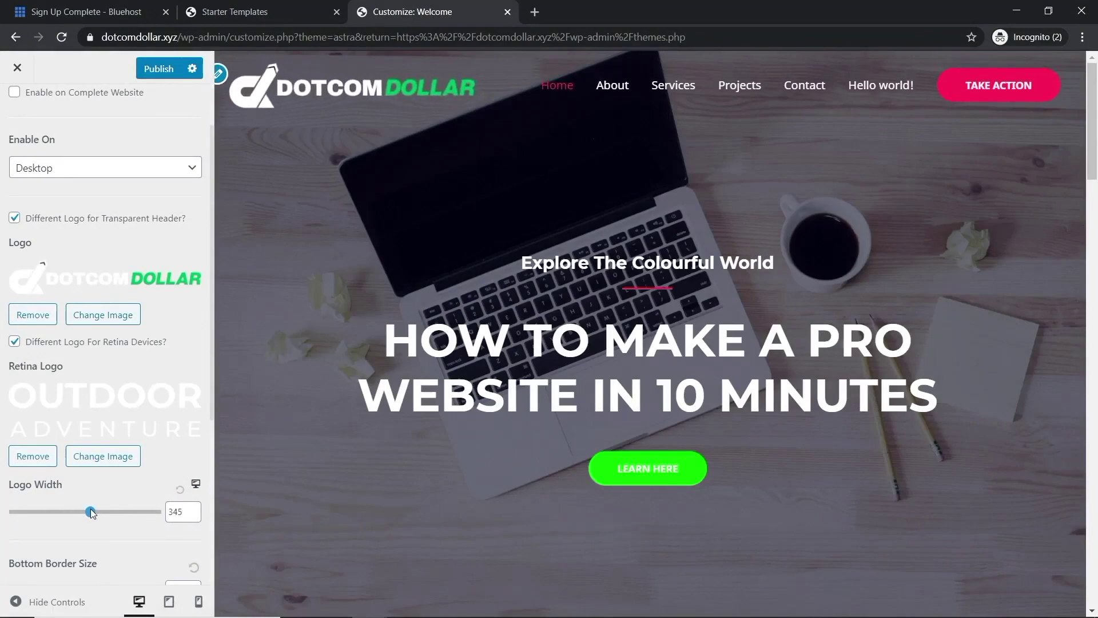
{"action": "left_click", "coordinate": [159, 71]}
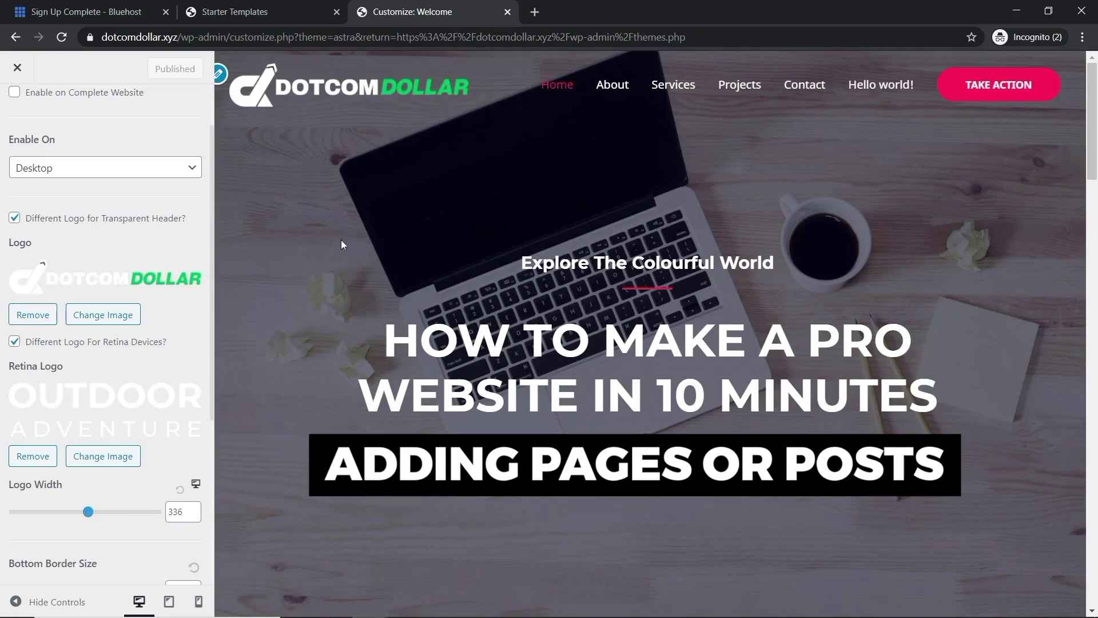
{"action": "left_click", "coordinate": [17, 67]}
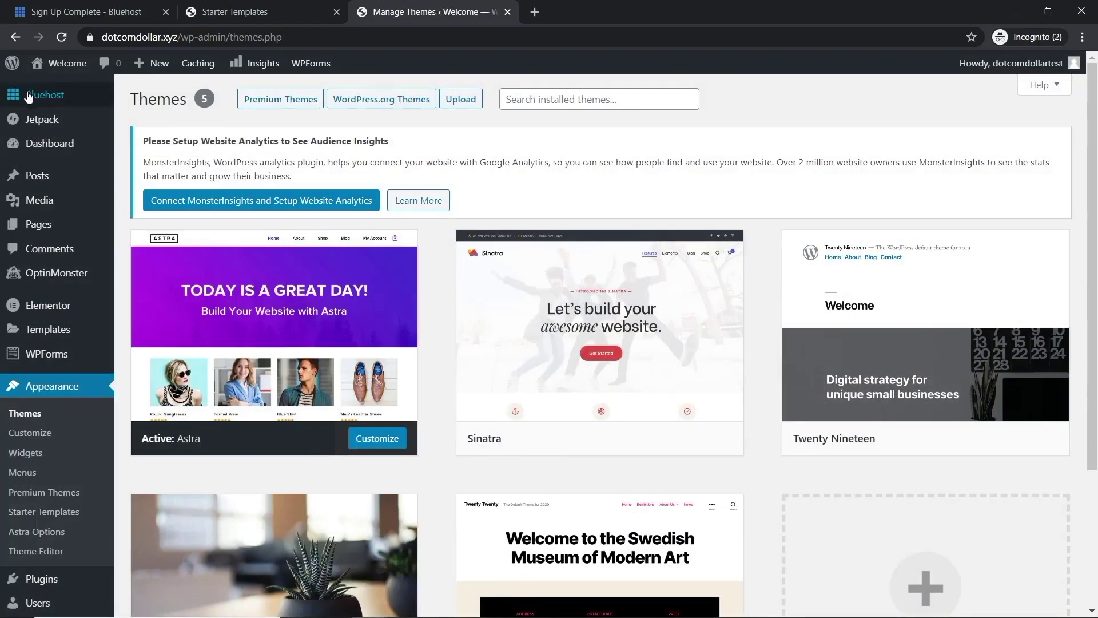
Step: Create a new post titled "Create An Awesome Wordpress Website In 10 Minutes" with a paragraph of repeated "lorem Ipsum" text
{"action": "mouse_move", "coordinate": [41, 179]}
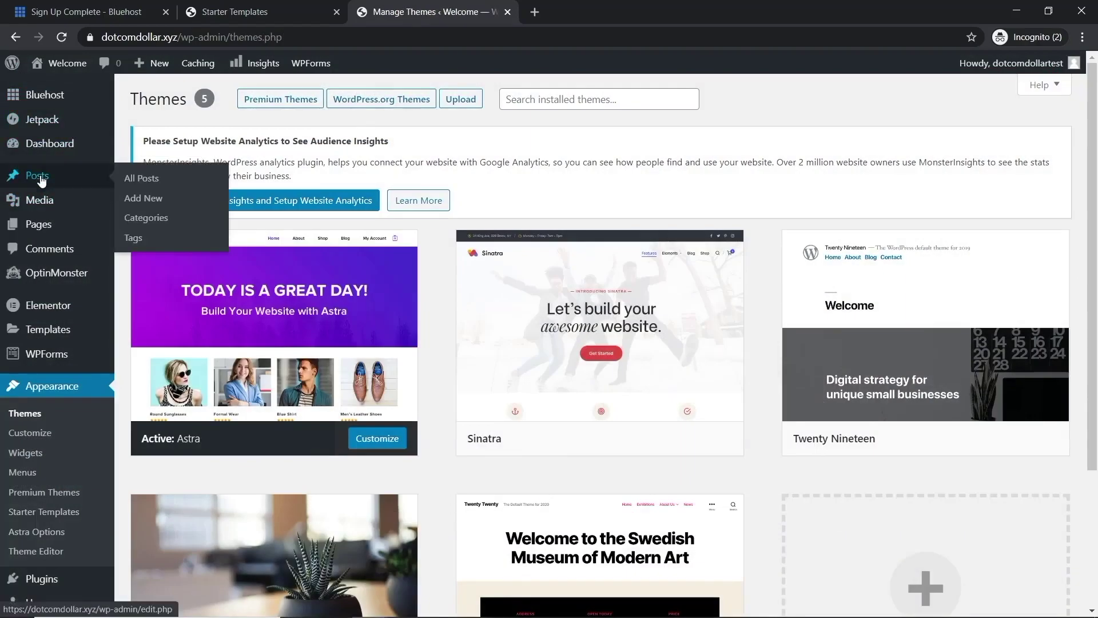
{"action": "left_click", "coordinate": [147, 199]}
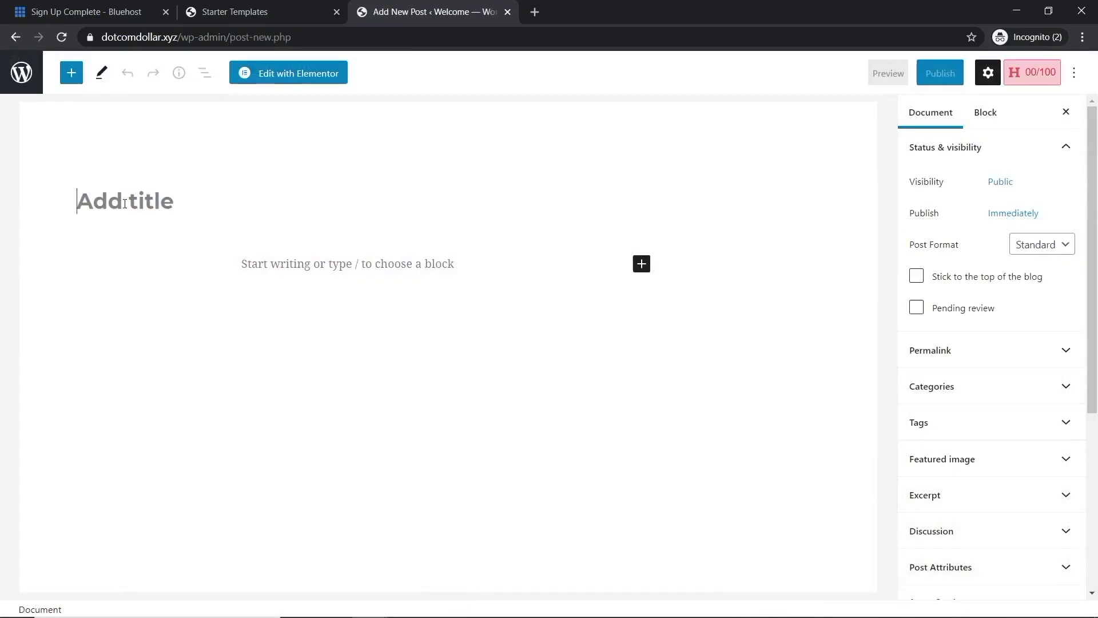
{"action": "type", "text": "Create An Awesome Wordpress Website In 10 Minutes"}
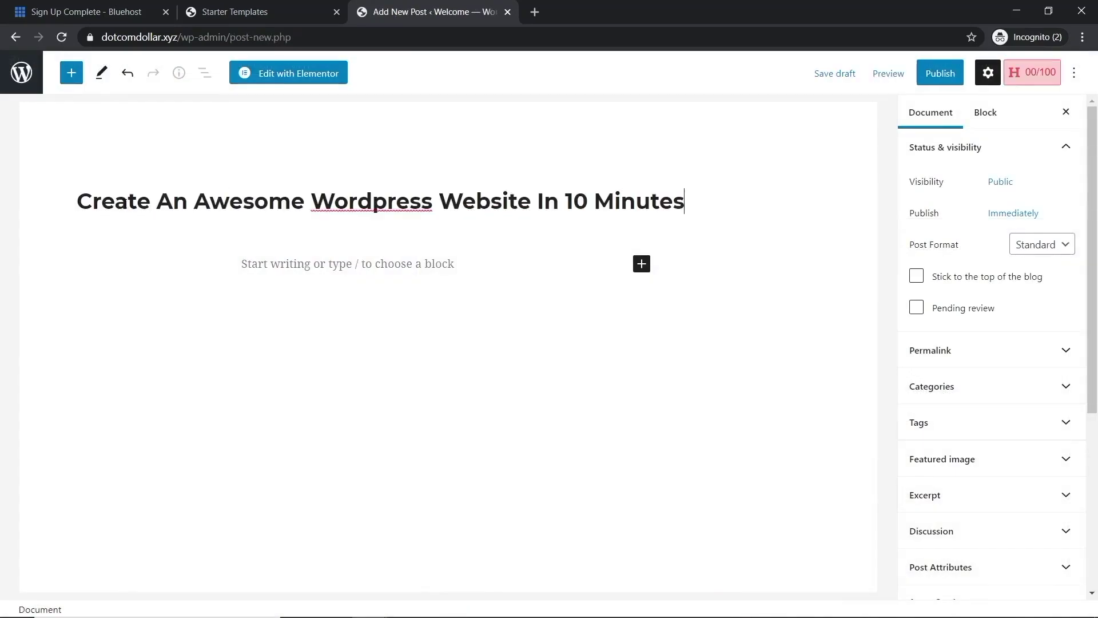
{"action": "left_click", "coordinate": [274, 271]}
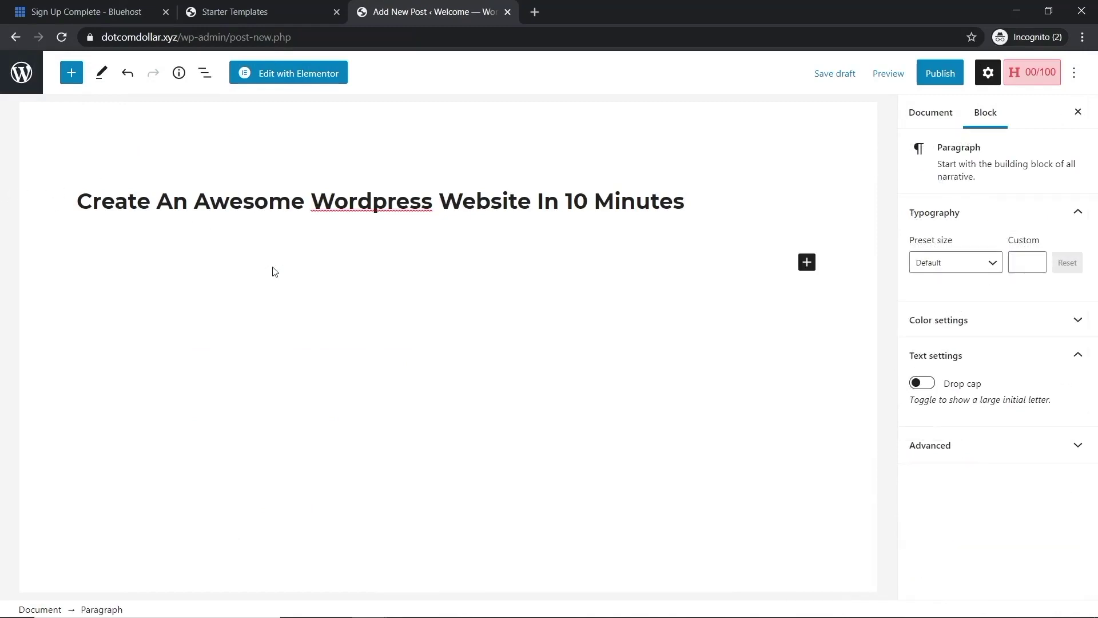
{"action": "type", "text": "lorem Ipsum lorem Ipsumlorem Ipsum"}
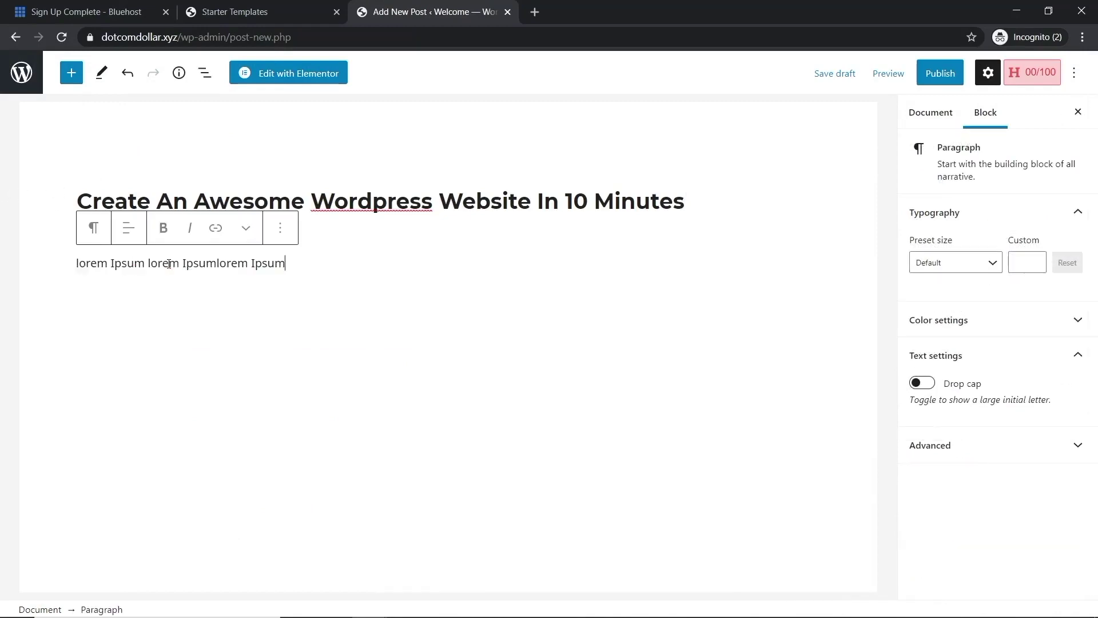
{"action": "type", "text": "lorem Ipsumlorem Ipsumlorem Ipsumlorem Ipsumlorem Ipsumlorem Ipsumlorem Ipsumlorem Ipsumlorem Ipsumlorem Ipsumlorem Ipsumlorem Ipsumlorem Ipsumlorem Ipsumlorem Ipsumlorem Ipsumlorem Ipsumlorem Ipsumlorem Ipsumlorem Ipsumlorem Ipsumlorem Ipsumlorem Ipsumlorem Ipsumlorem Ipsumlorem Ipsumlorem Ipsumlorem Ipsum"}
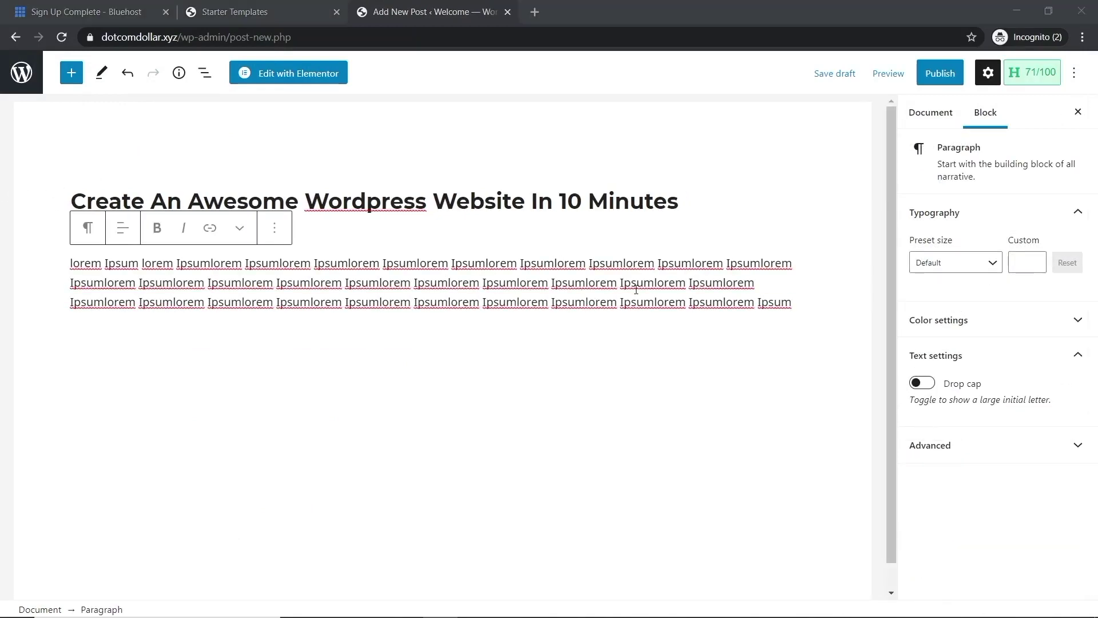
{"action": "left_click", "coordinate": [779, 243]}
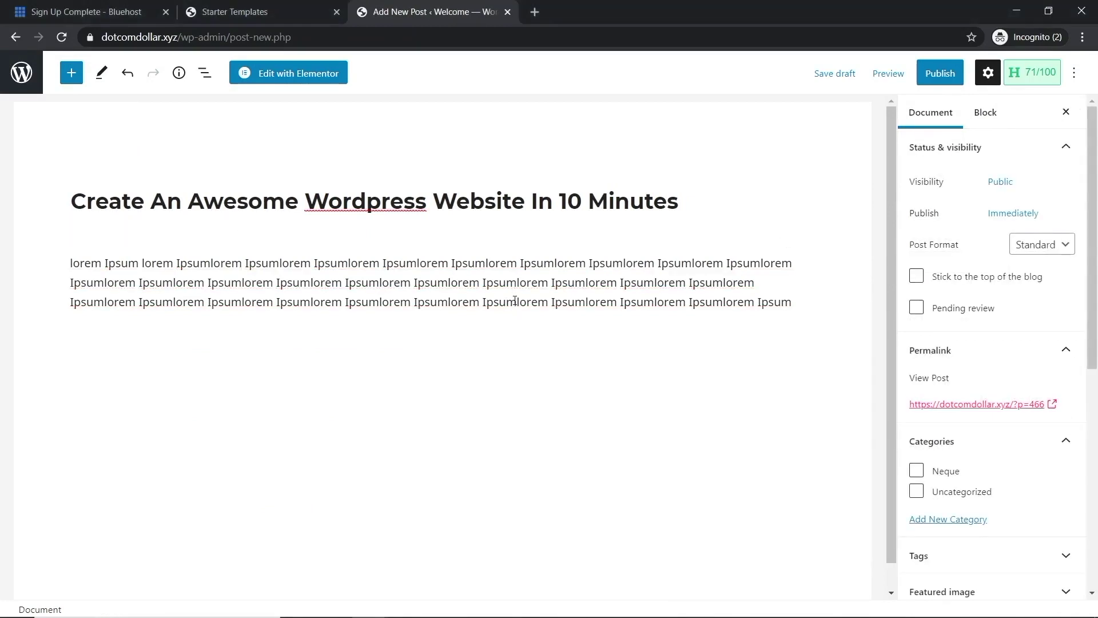
Step: Open the post in Elementor and add a single-column section with a Video widget below the text
{"action": "left_click", "coordinate": [293, 82]}
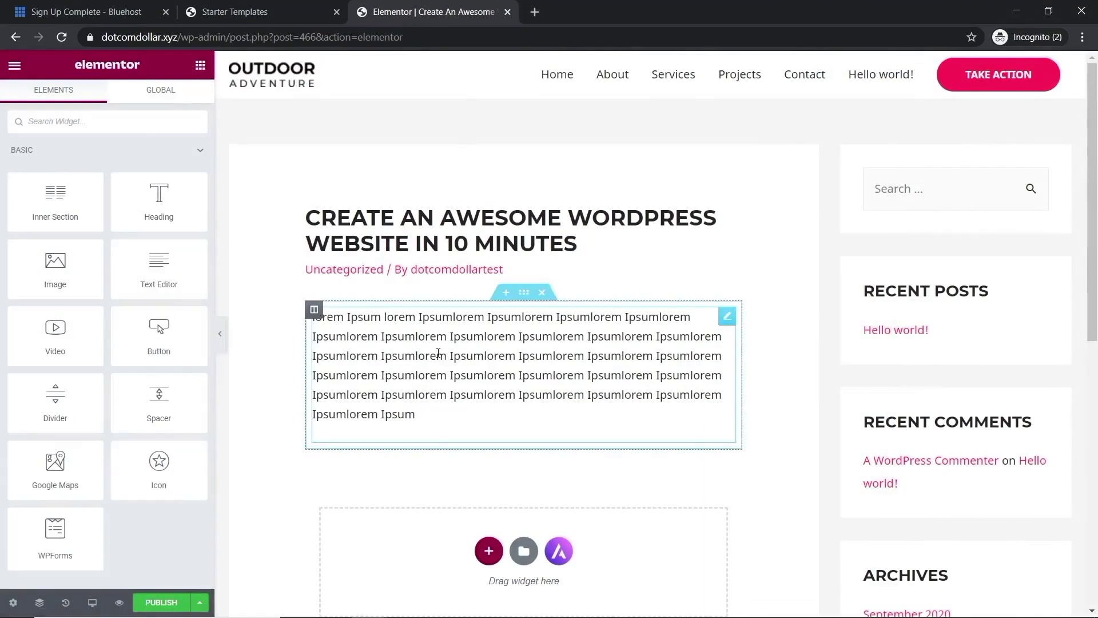
{"action": "left_click", "coordinate": [438, 353]}
{"action": "scroll", "coordinate": [430, 408], "scroll_direction": "down", "scroll_amount": 2}
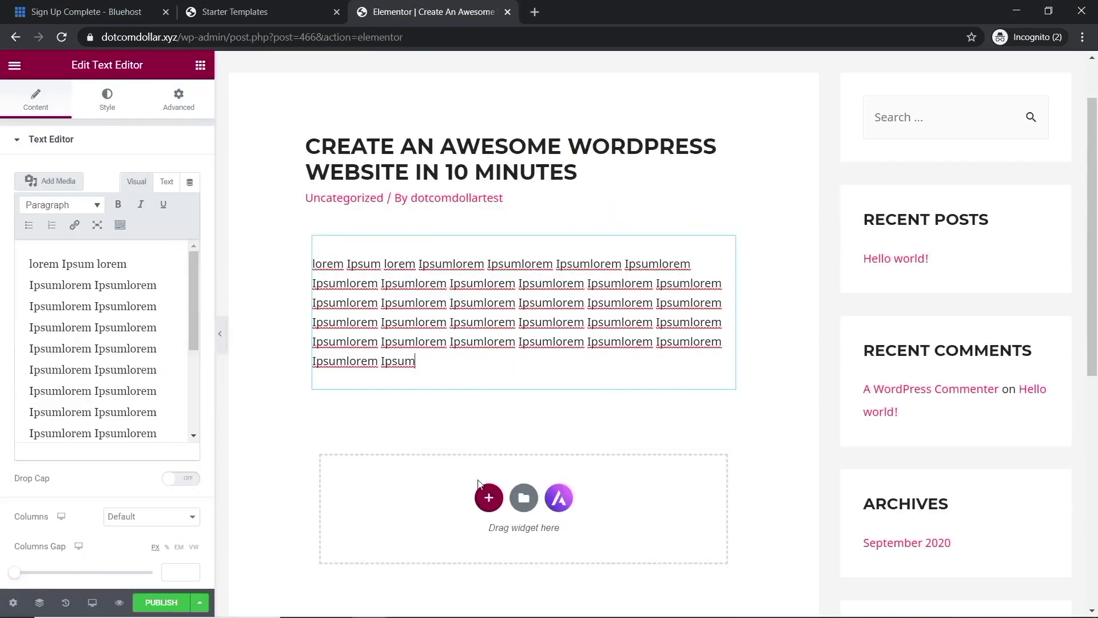
{"action": "left_click", "coordinate": [489, 479]}
{"action": "scroll", "coordinate": [401, 457], "scroll_direction": "down", "scroll_amount": 1}
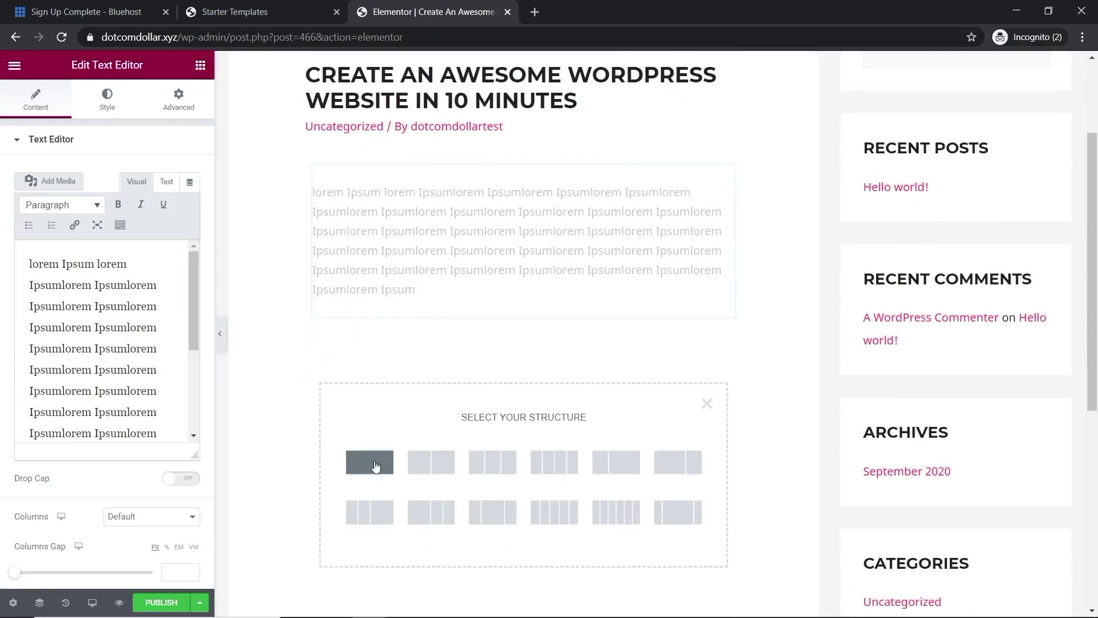
{"action": "left_click", "coordinate": [376, 467]}
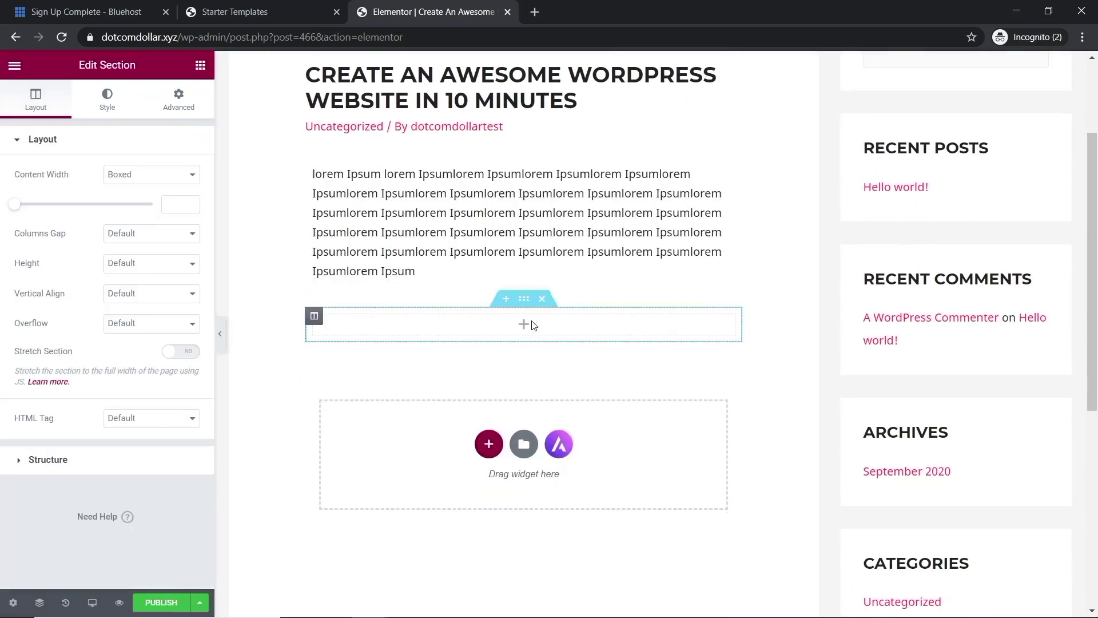
{"action": "left_click", "coordinate": [531, 325]}
{"action": "left_click_drag", "start_coordinate": [56, 331], "coordinate": [503, 329]}
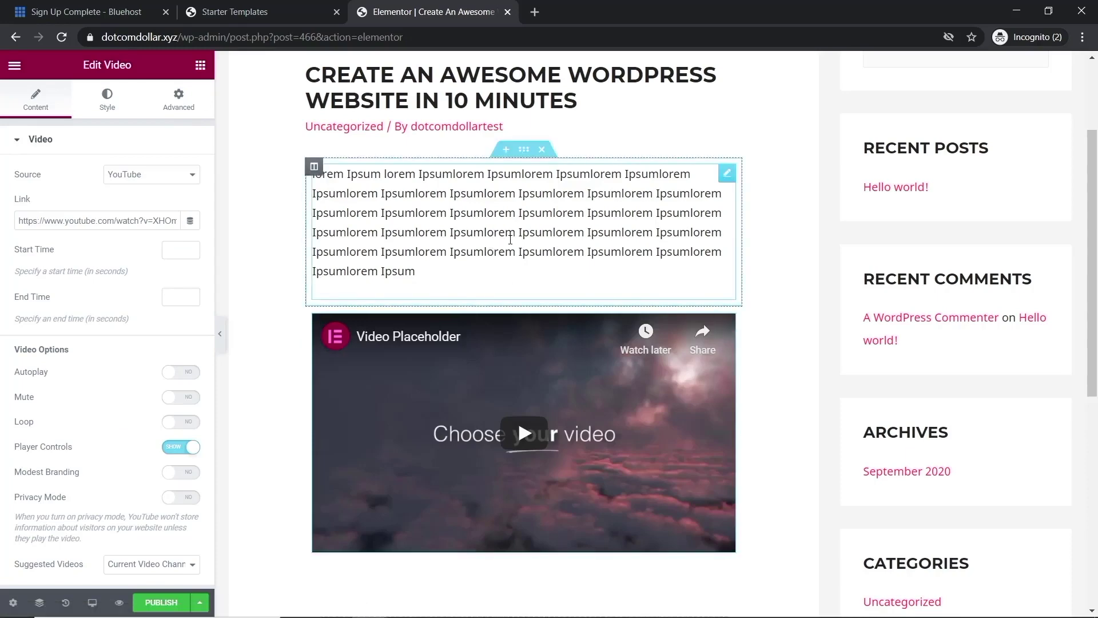
Step: Save the post as a draft and publish it from Elementor
{"action": "scroll", "coordinate": [510, 240], "scroll_direction": "up", "scroll_amount": 3}
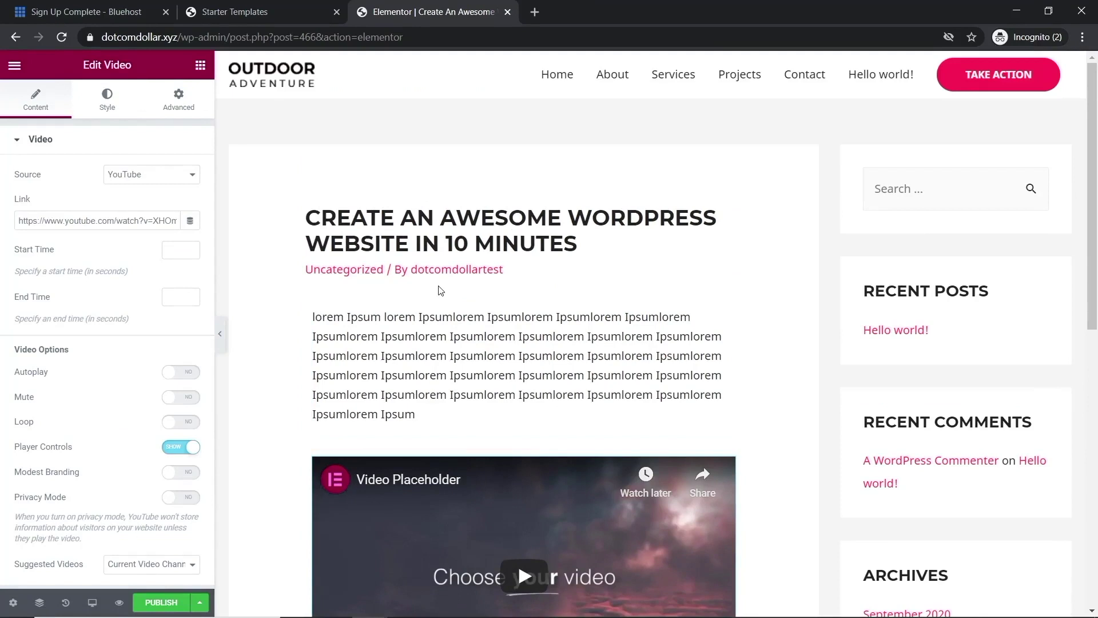
{"action": "scroll", "coordinate": [440, 290], "scroll_direction": "down", "scroll_amount": 1}
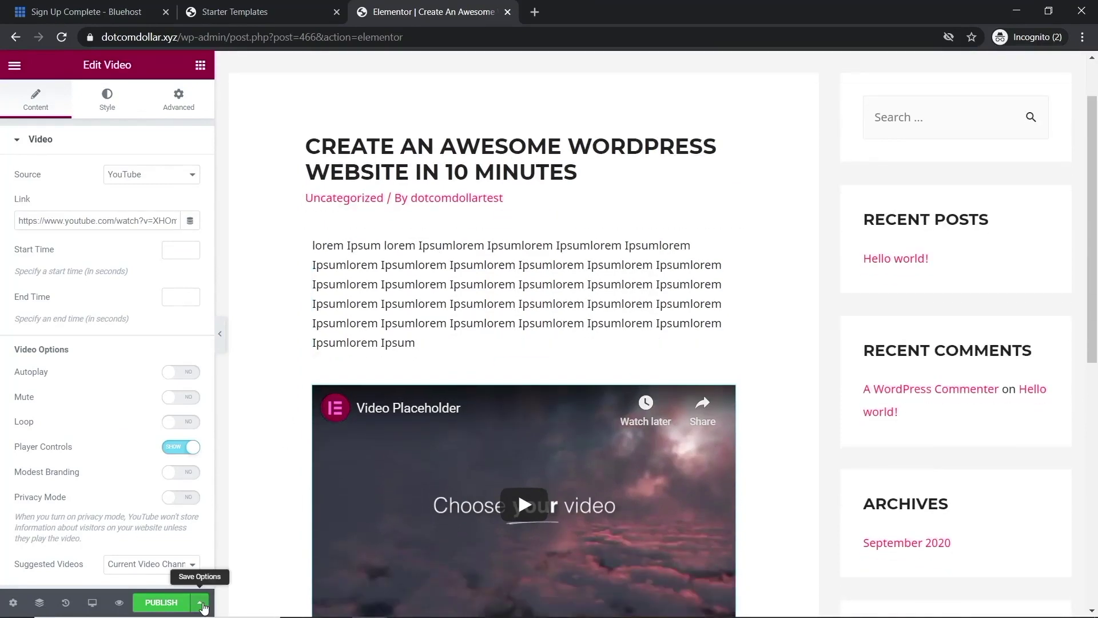
{"action": "left_click", "coordinate": [201, 604]}
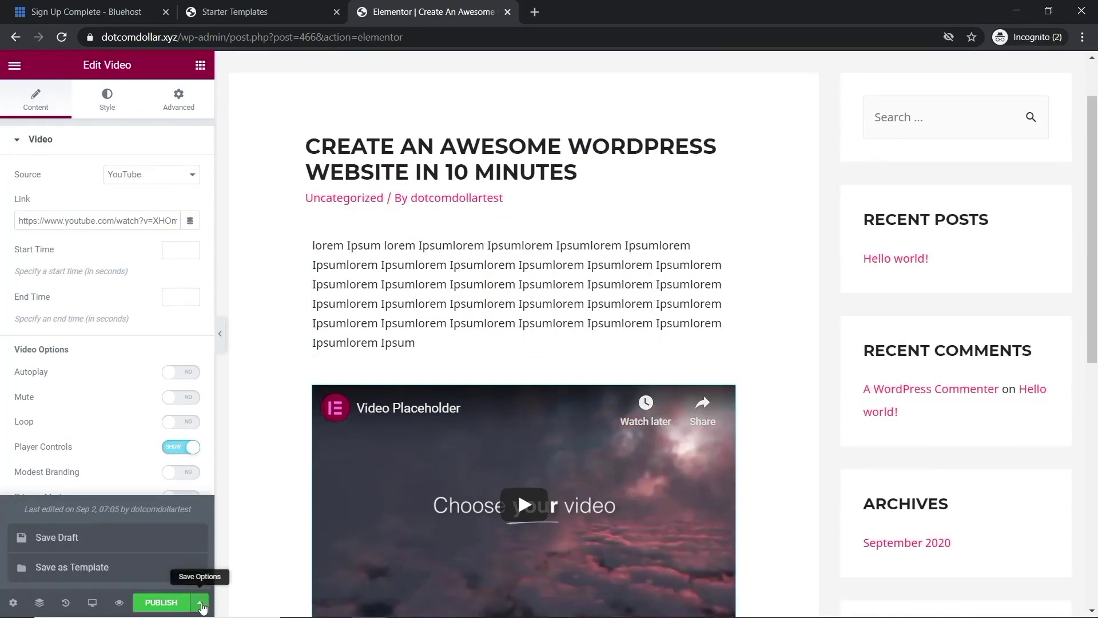
{"action": "left_click", "coordinate": [104, 541]}
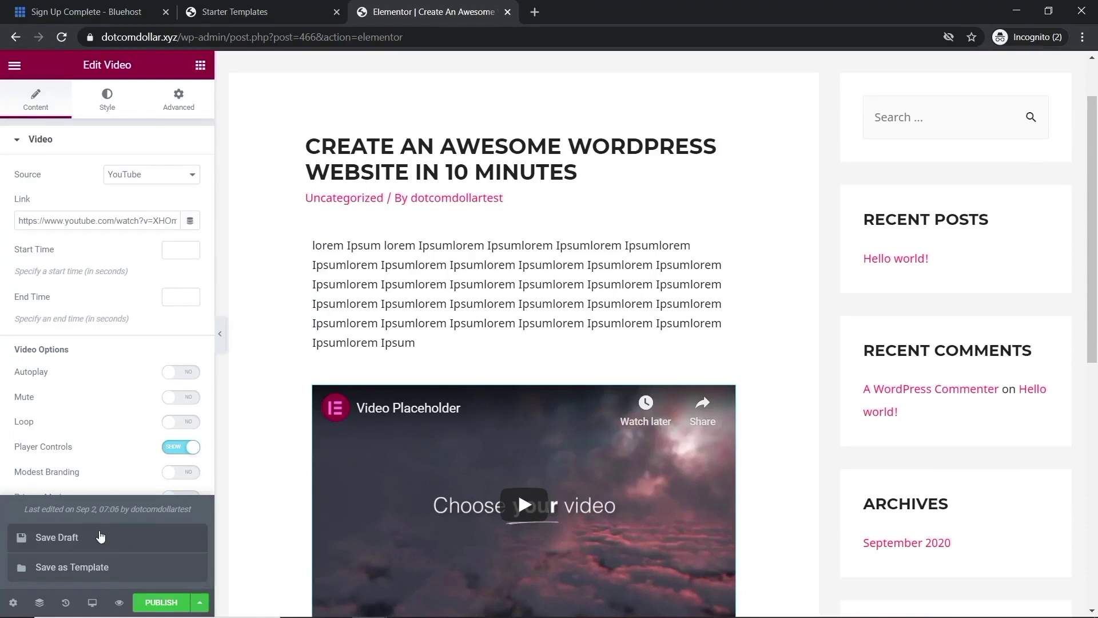
{"action": "left_click", "coordinate": [155, 603]}
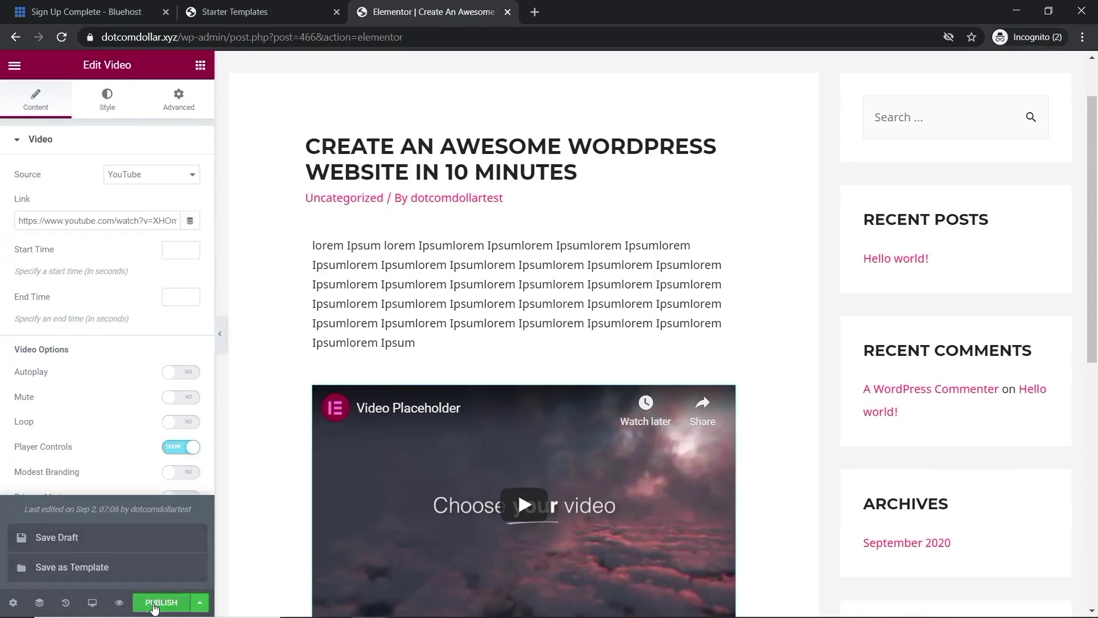
Step: Exit Elementor to the WordPress post editor and view the published post on the live site
{"action": "left_click", "coordinate": [14, 64]}
{"action": "left_click", "coordinate": [75, 314]}
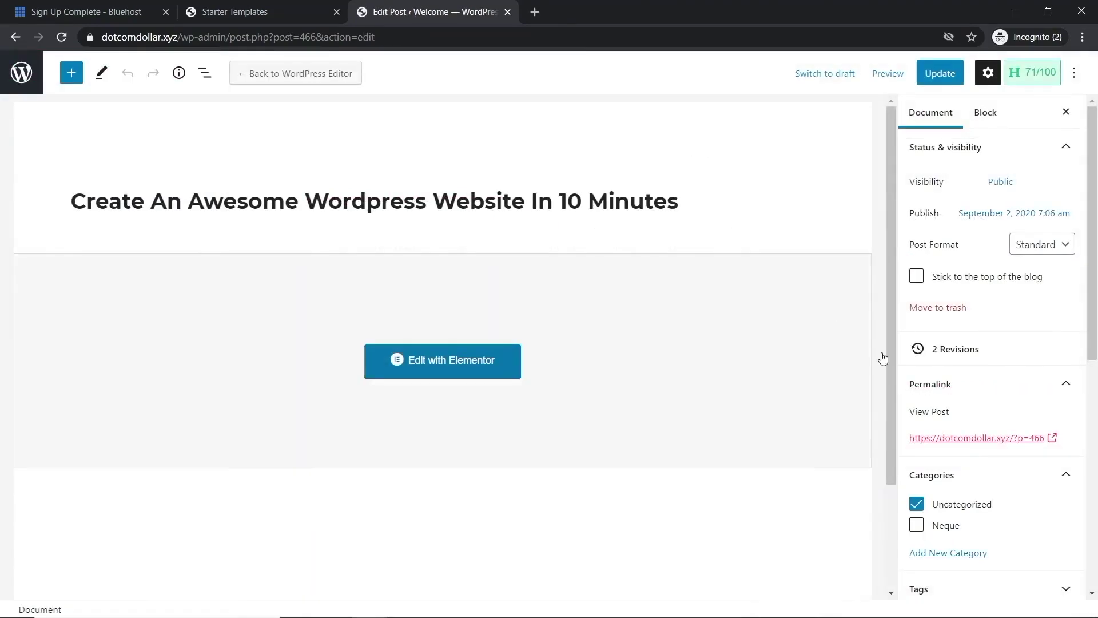
{"action": "left_click", "coordinate": [963, 438]}
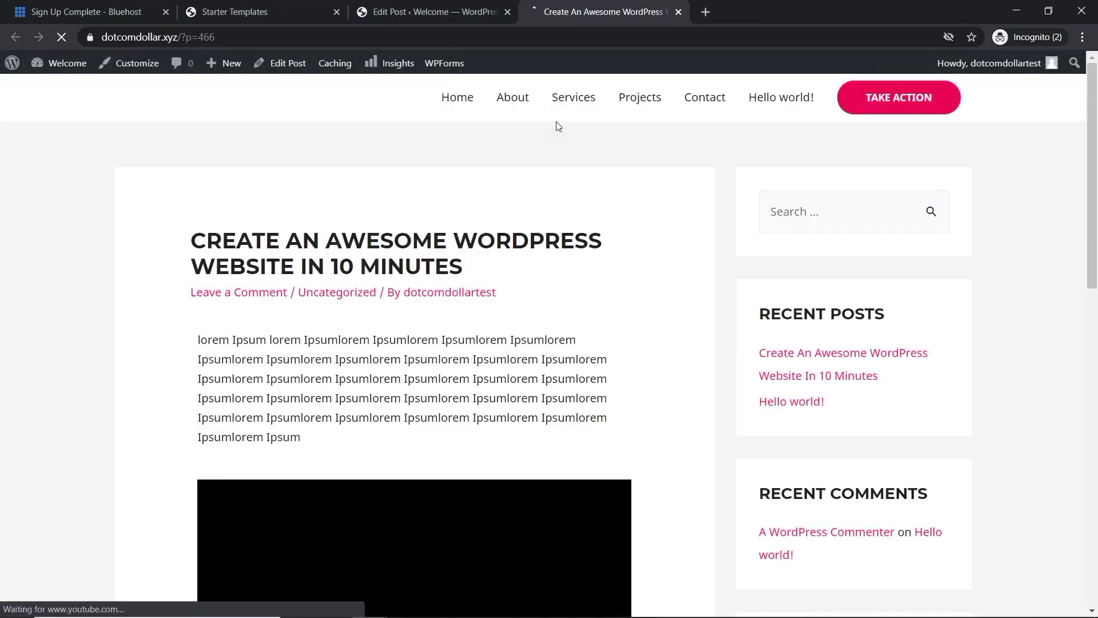
{"action": "scroll", "coordinate": [530, 197], "scroll_direction": "down", "scroll_amount": 7}
{"action": "scroll", "coordinate": [531, 198], "scroll_direction": "up", "scroll_amount": 7}
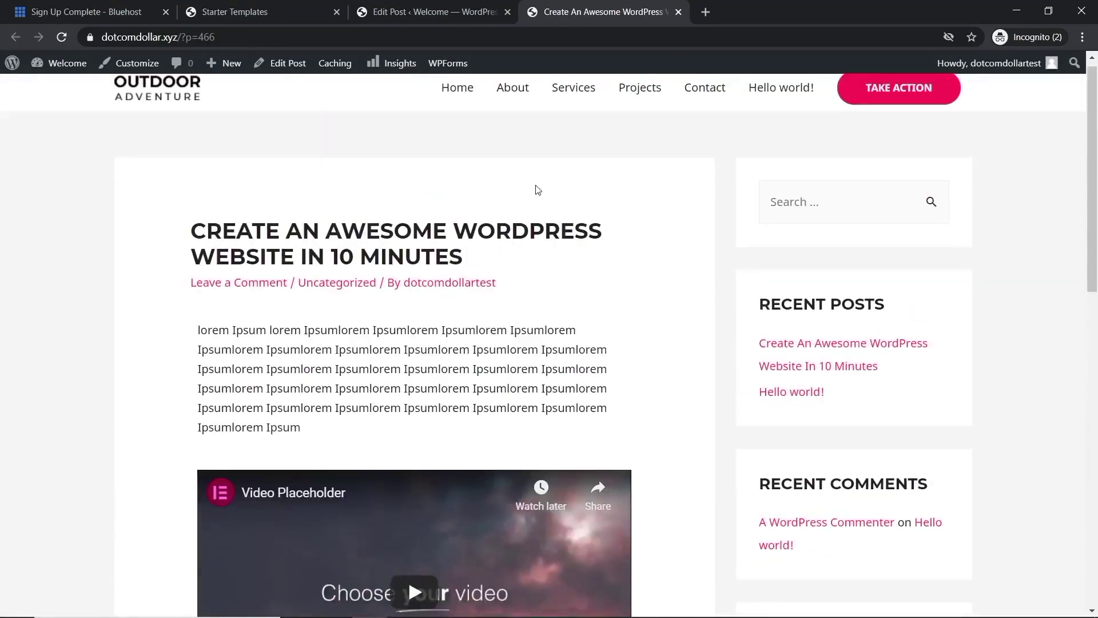